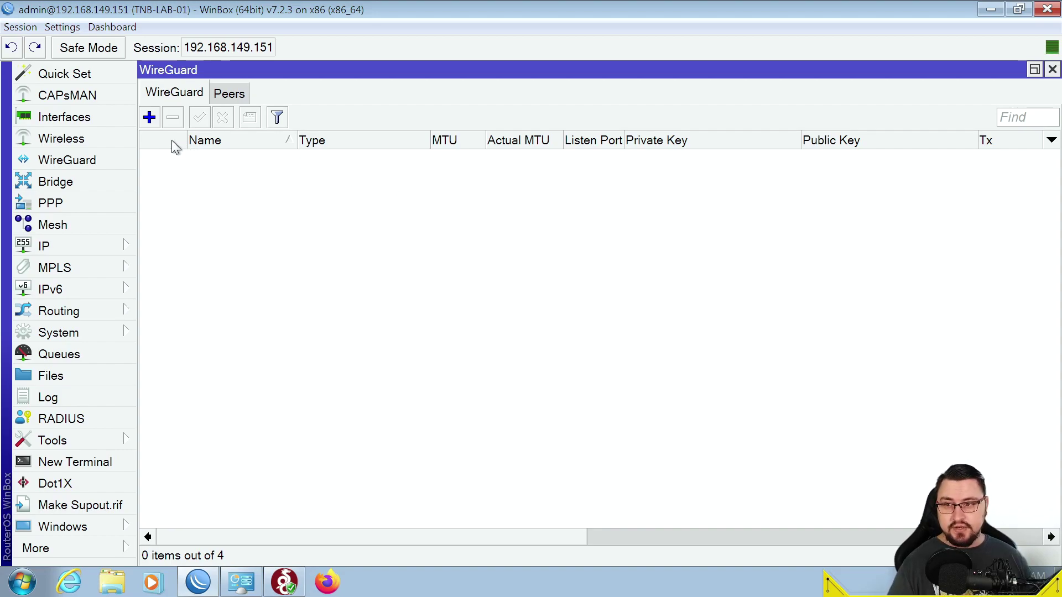
Create a WireGuard interface named MikroTik-Wireguard, keeping the default MTU and listen port, and check its generated keys
click(149, 117)
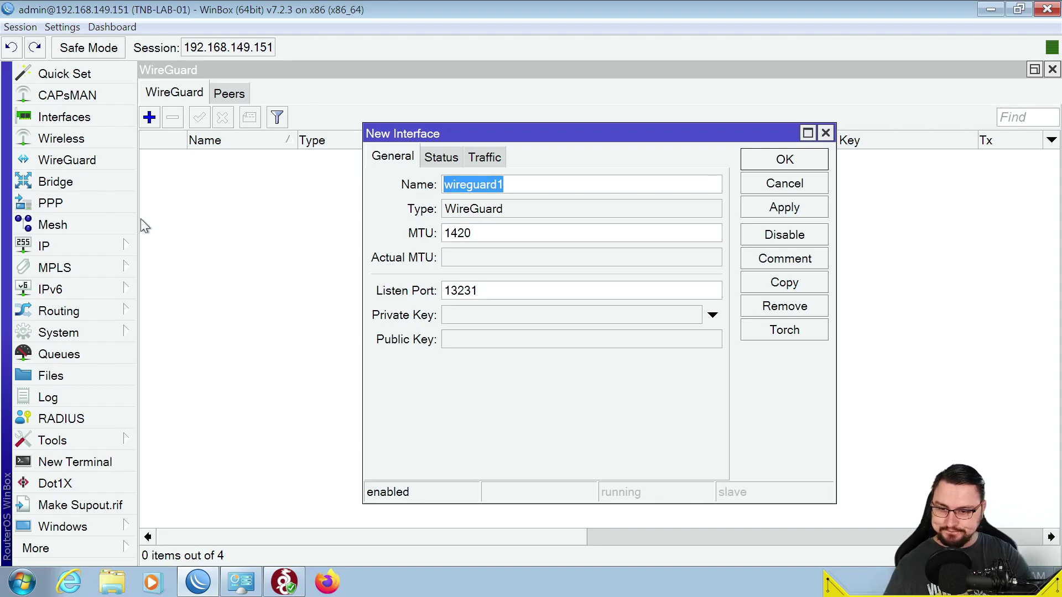
text(MikroTik-S)
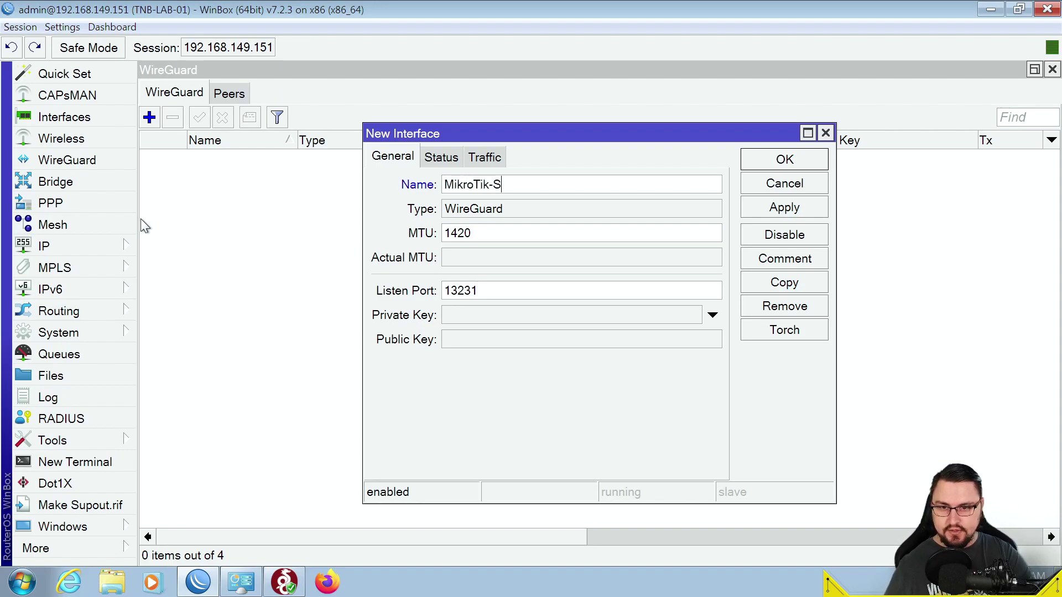
key(BackSpace)
text(Wireguard)
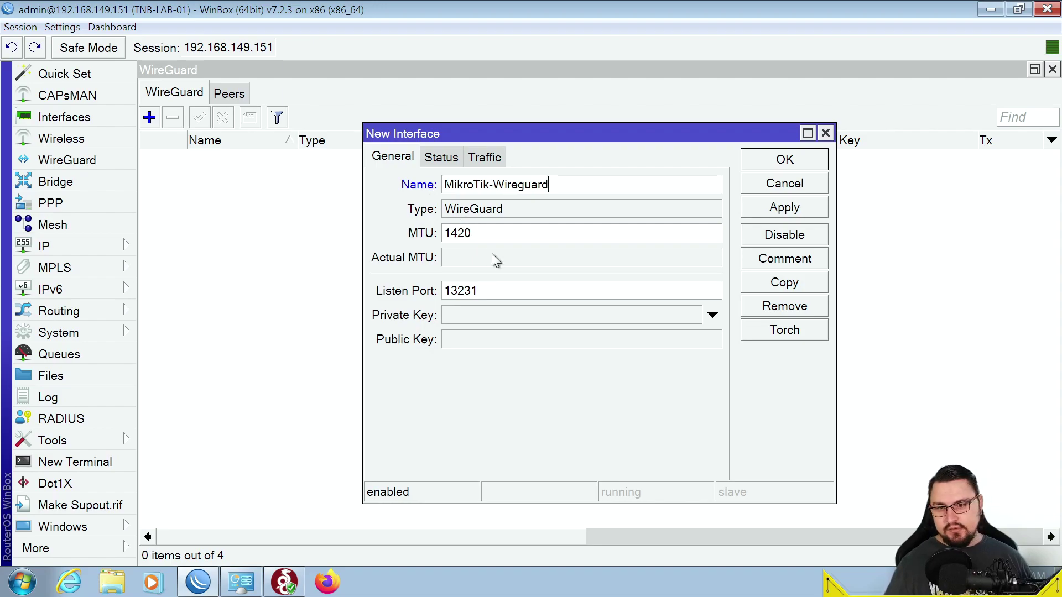
key(Tab)
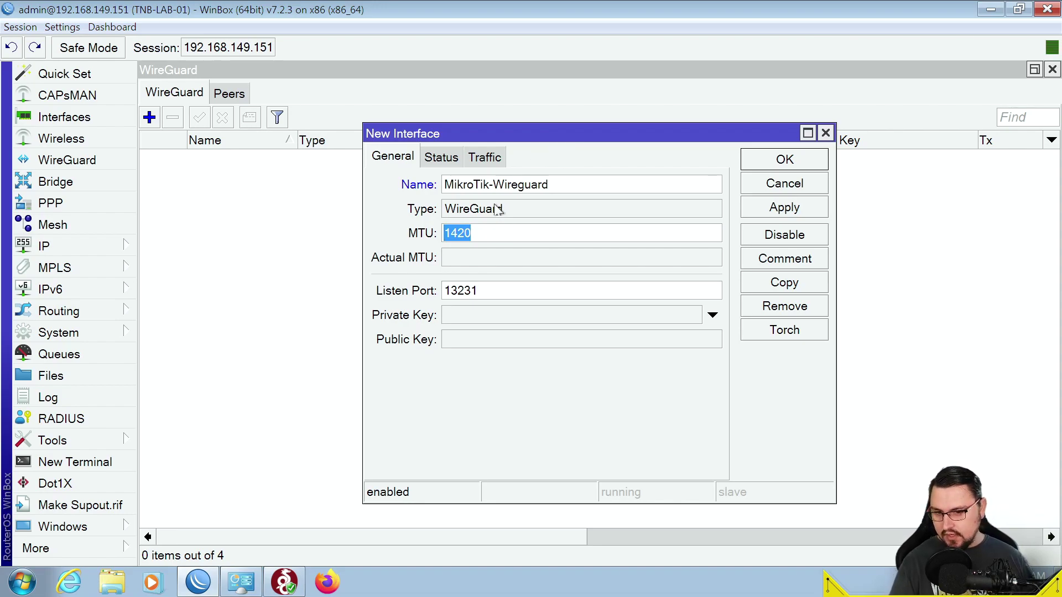
key(Tab)
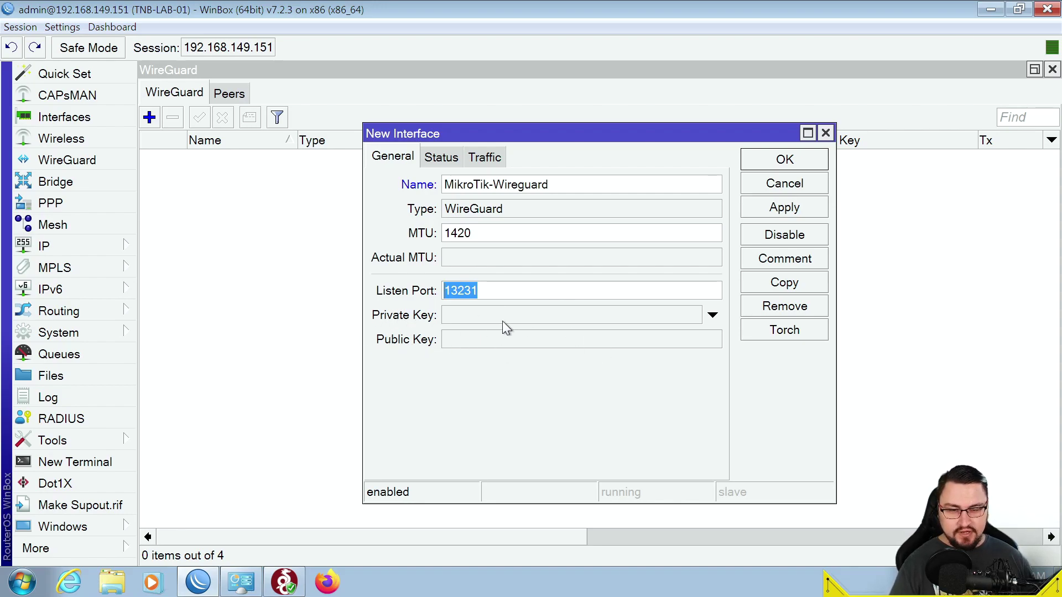
click(766, 215)
drag(675, 315, 443, 314)
click(622, 340)
key(ctrl+a)
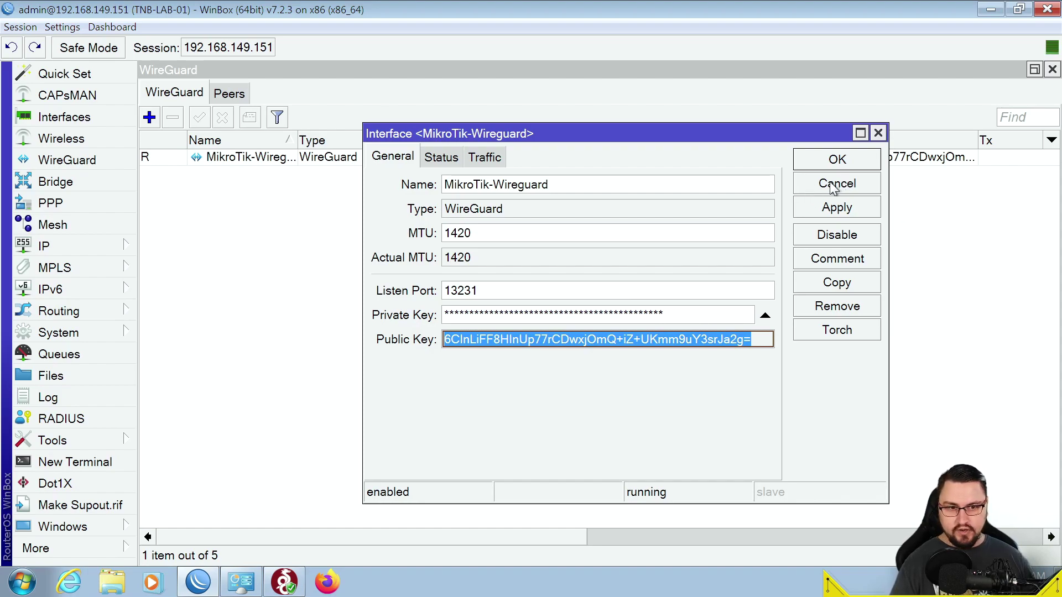
click(836, 160)
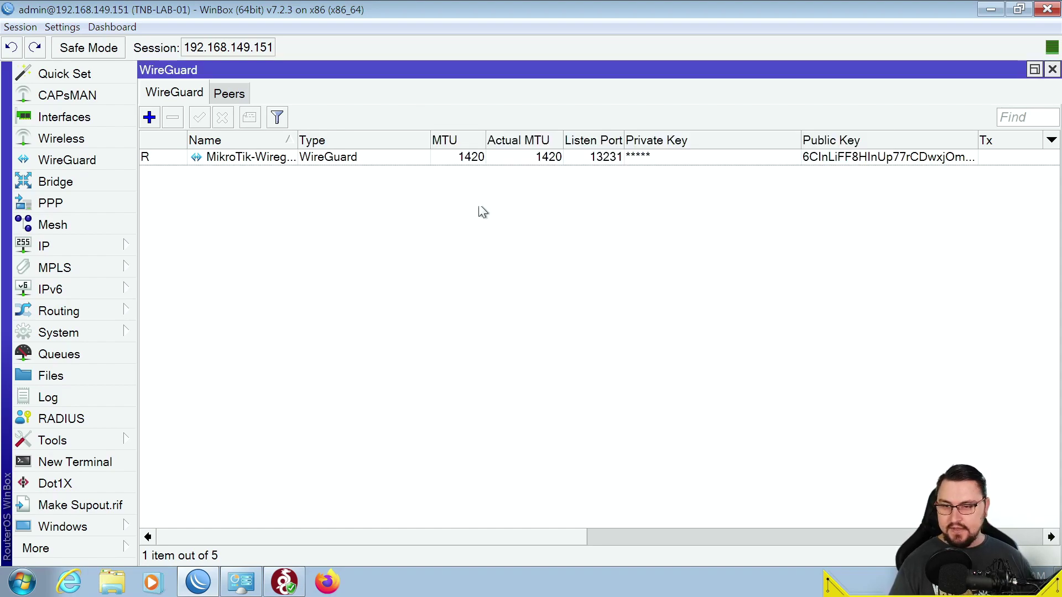
Assign the IP address 192.168.32.1/24 to the MikroTik-Wireguard interface and close the address list
click(72, 244)
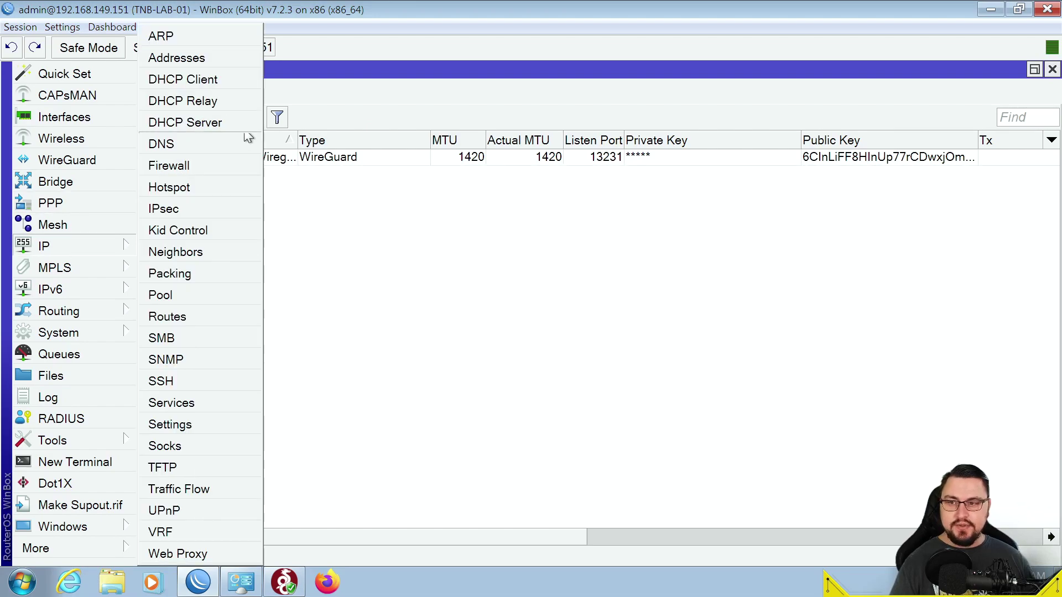
click(210, 58)
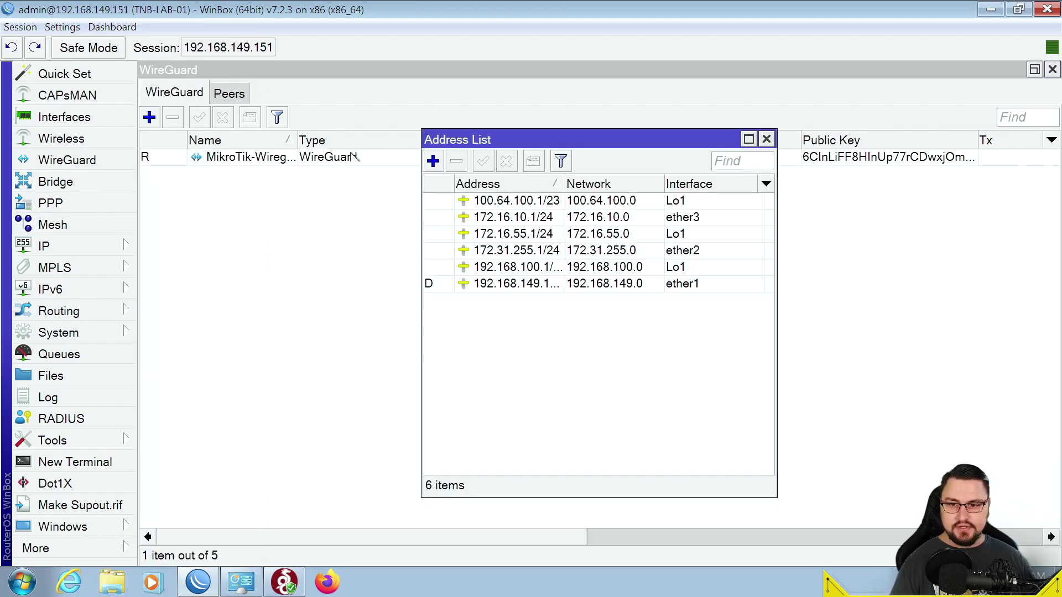
click(434, 162)
text(192.168)
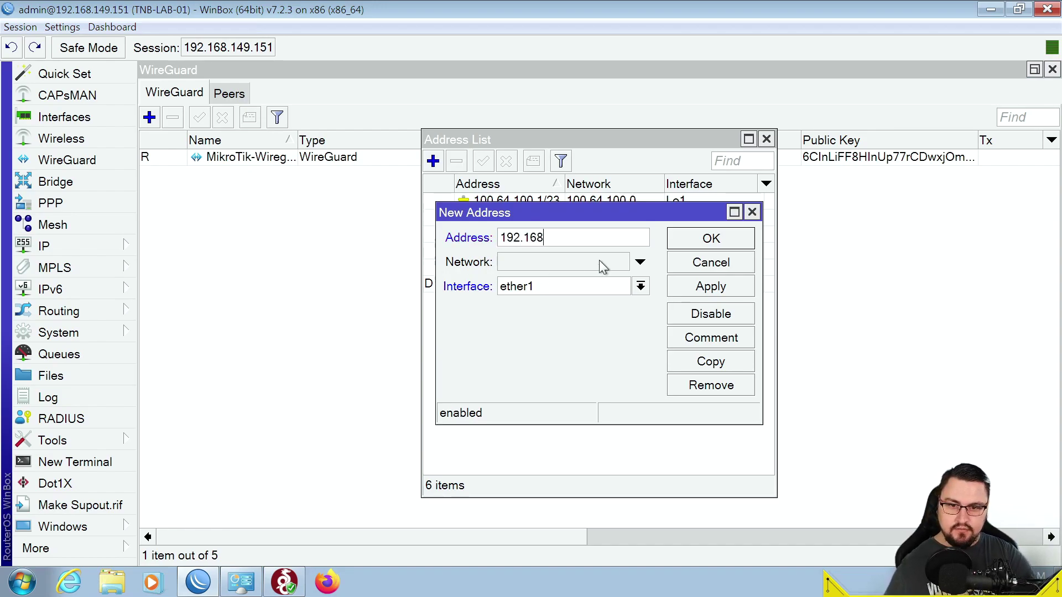
text(.32)
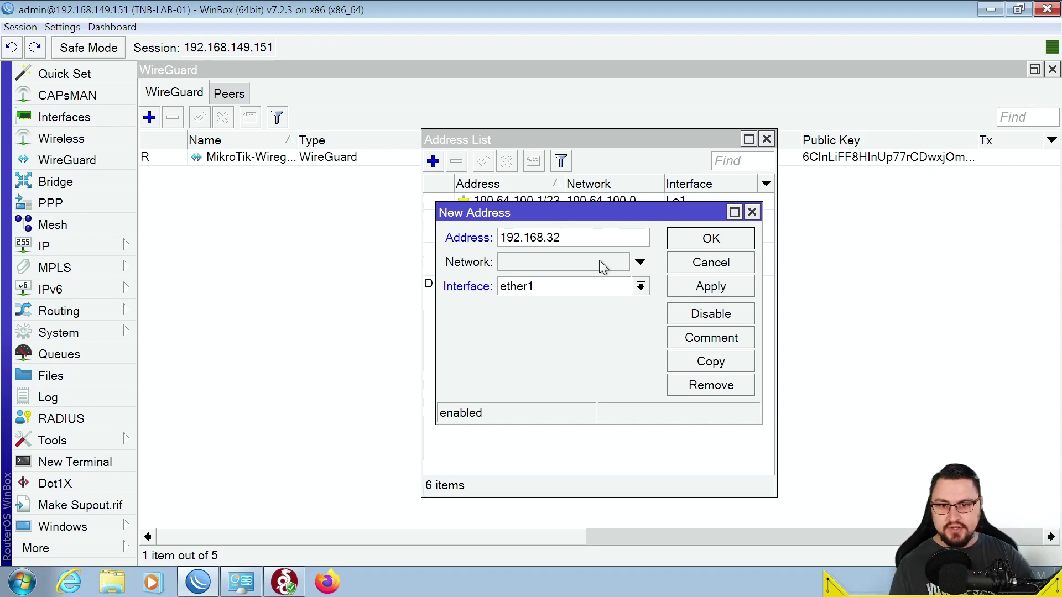
text(.)
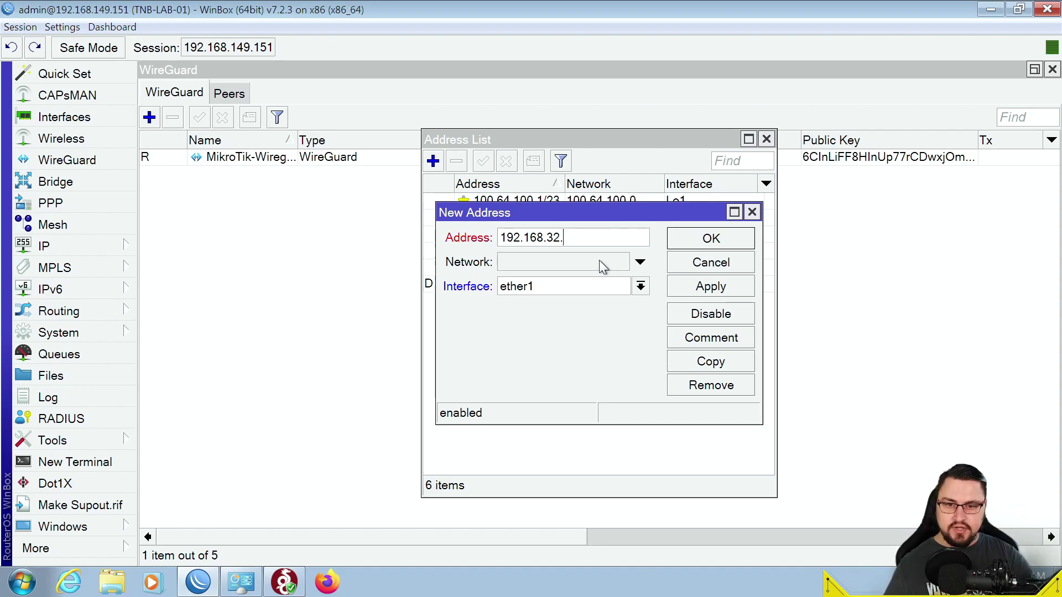
text(1/24)
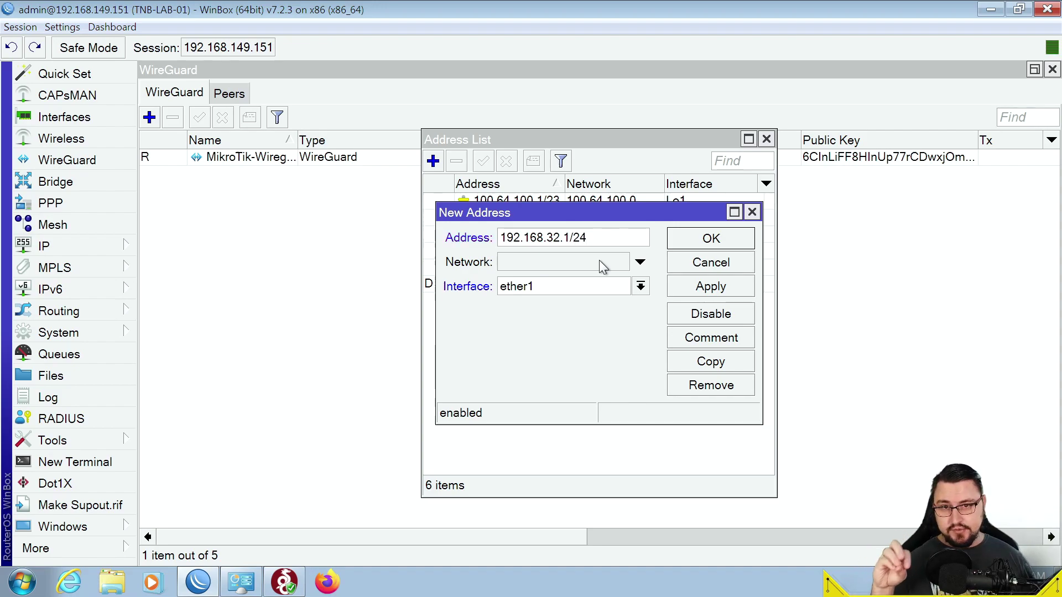
click(574, 284)
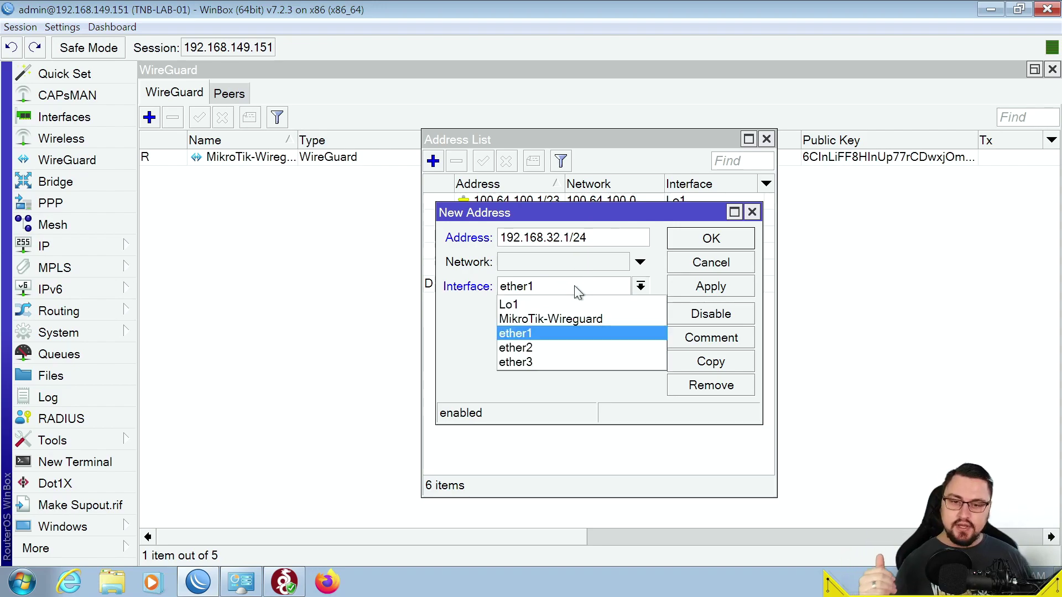
click(577, 319)
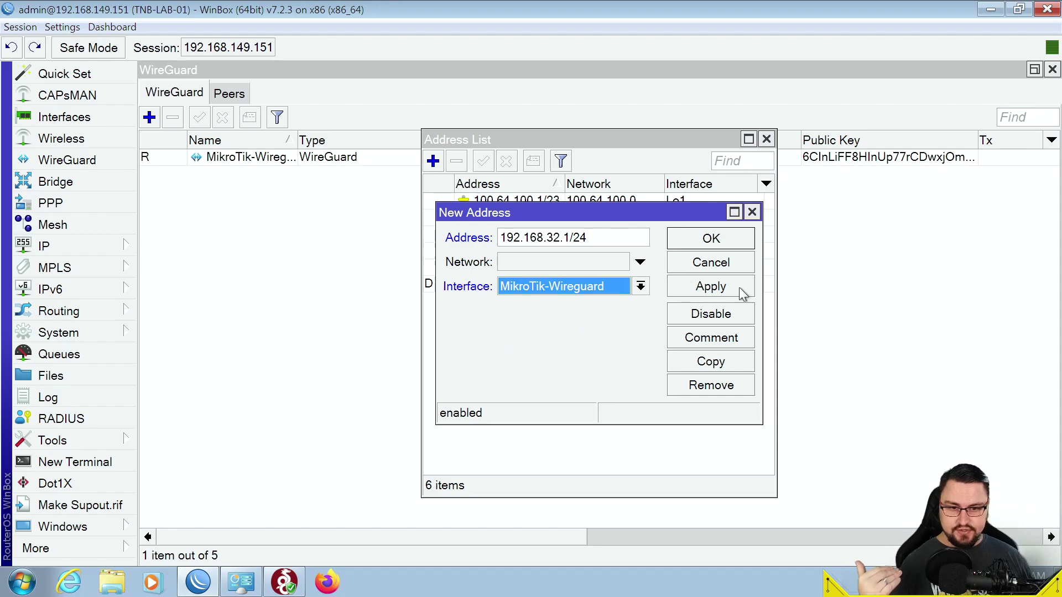
click(692, 285)
click(681, 231)
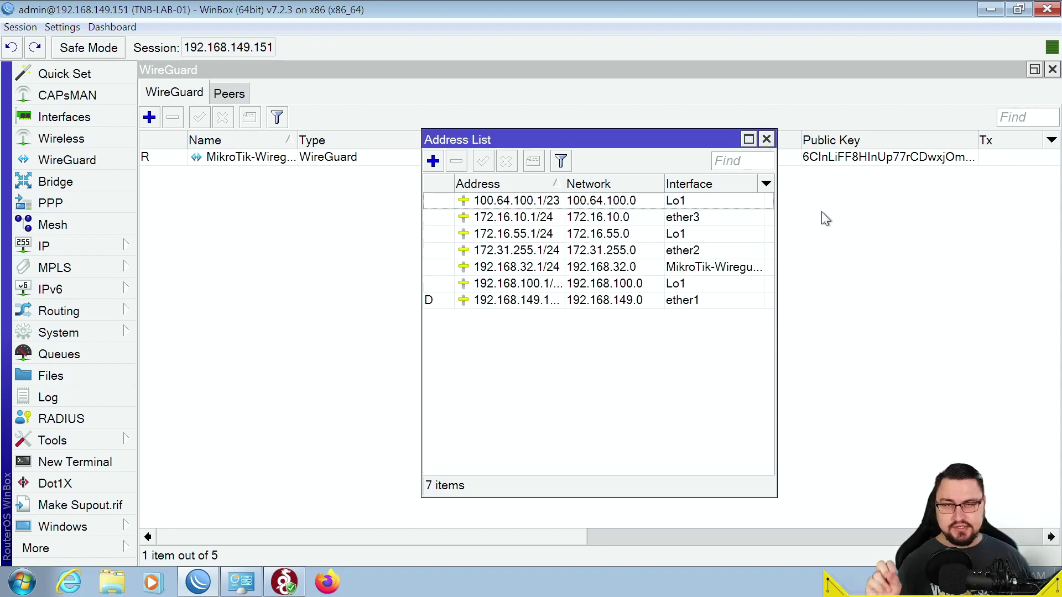
click(766, 139)
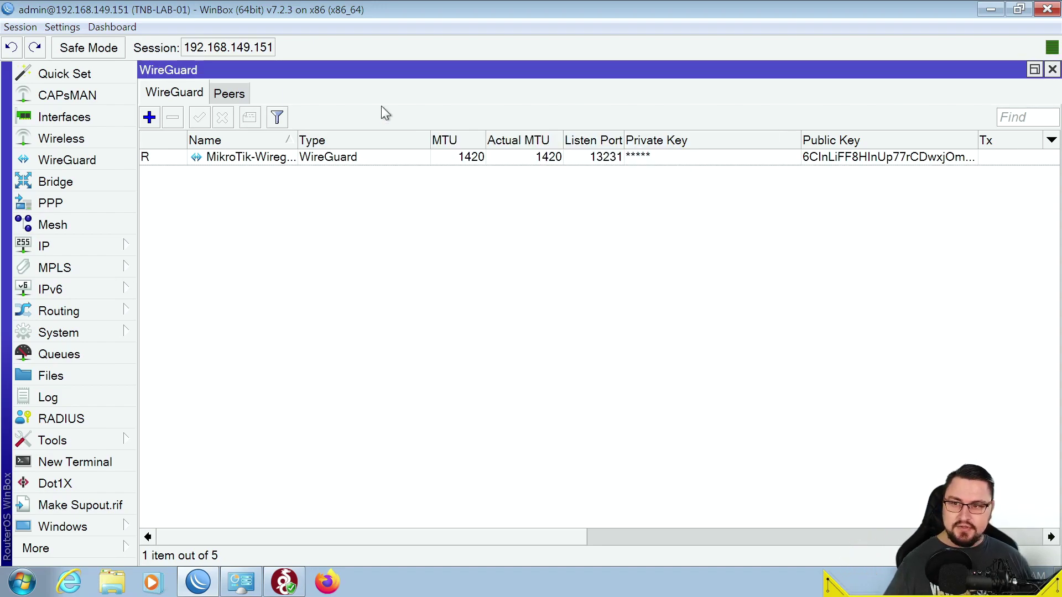
Start a new WireGuard peer on the MikroTik-Wireguard interface with the allowed address 192.168.32.3/32
click(243, 92)
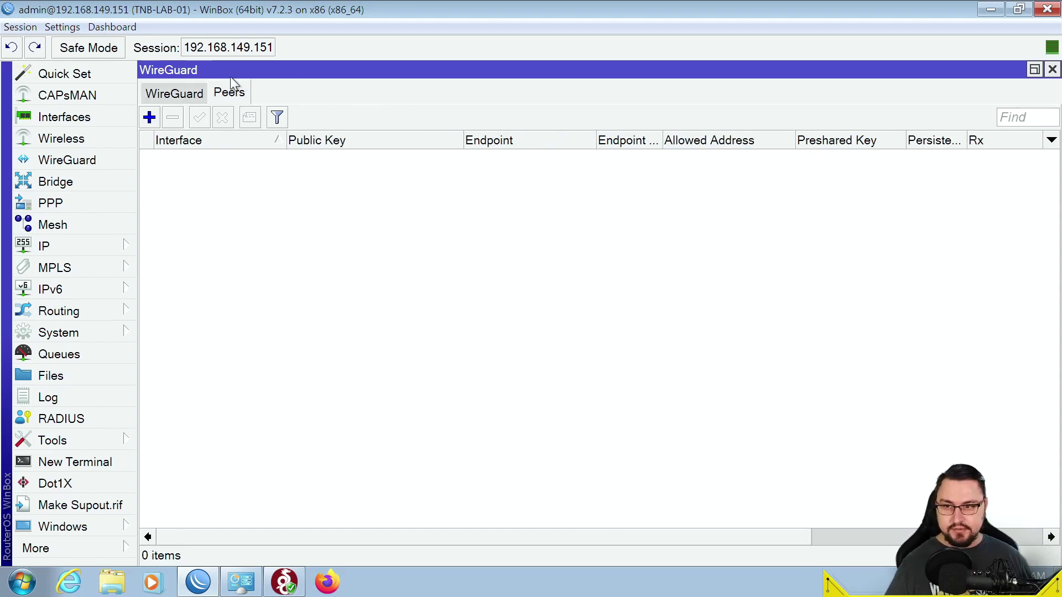
click(148, 115)
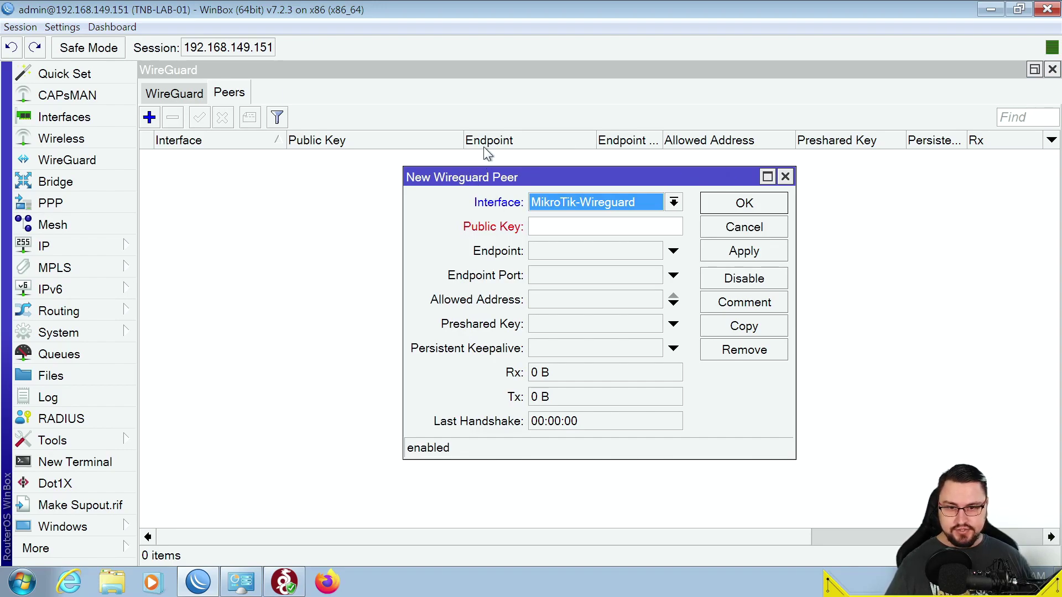
drag(511, 180, 598, 201)
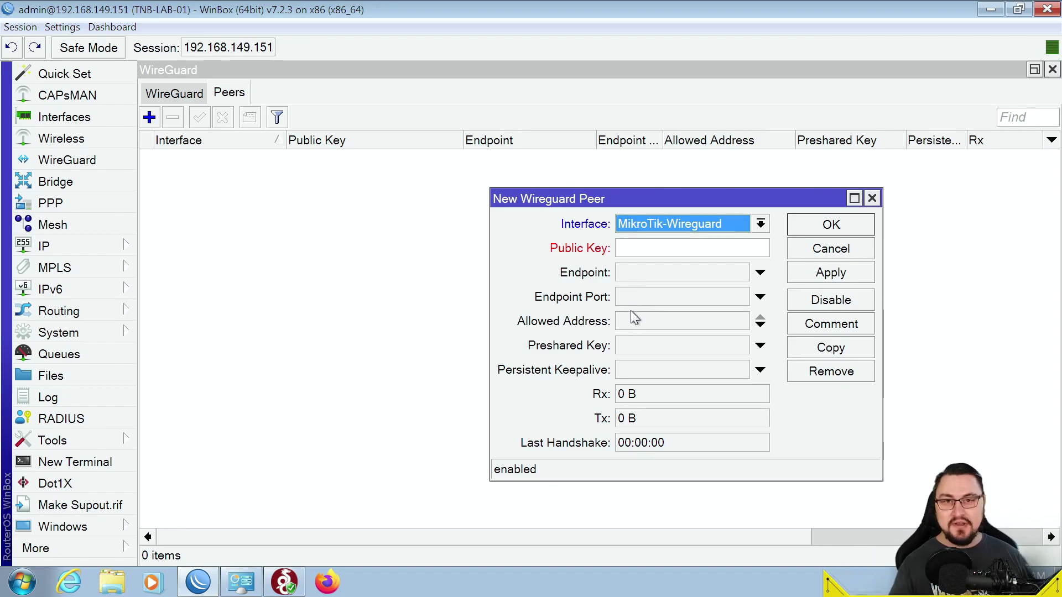
click(655, 243)
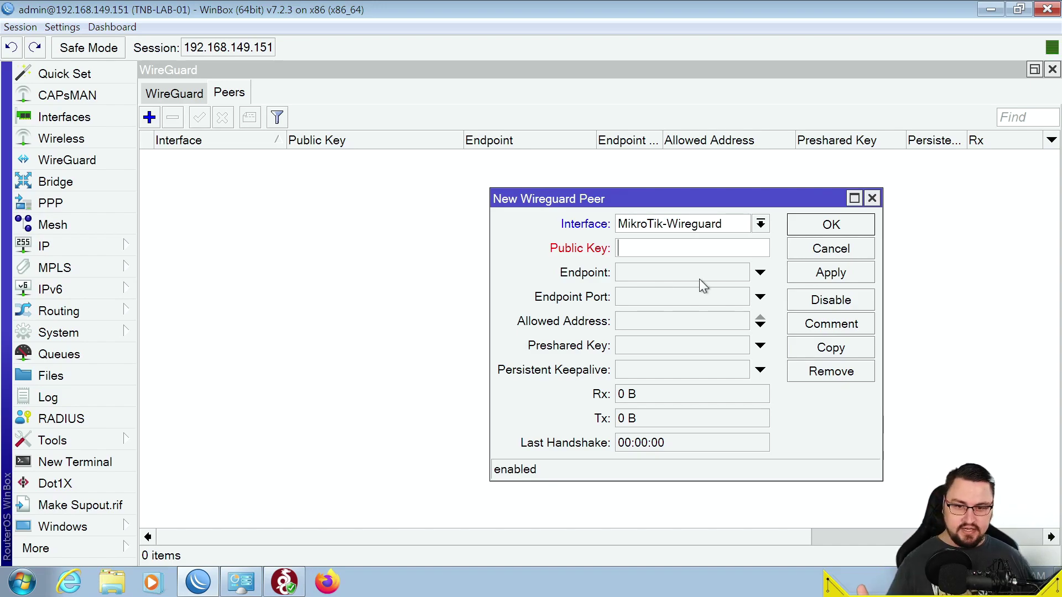
click(666, 313)
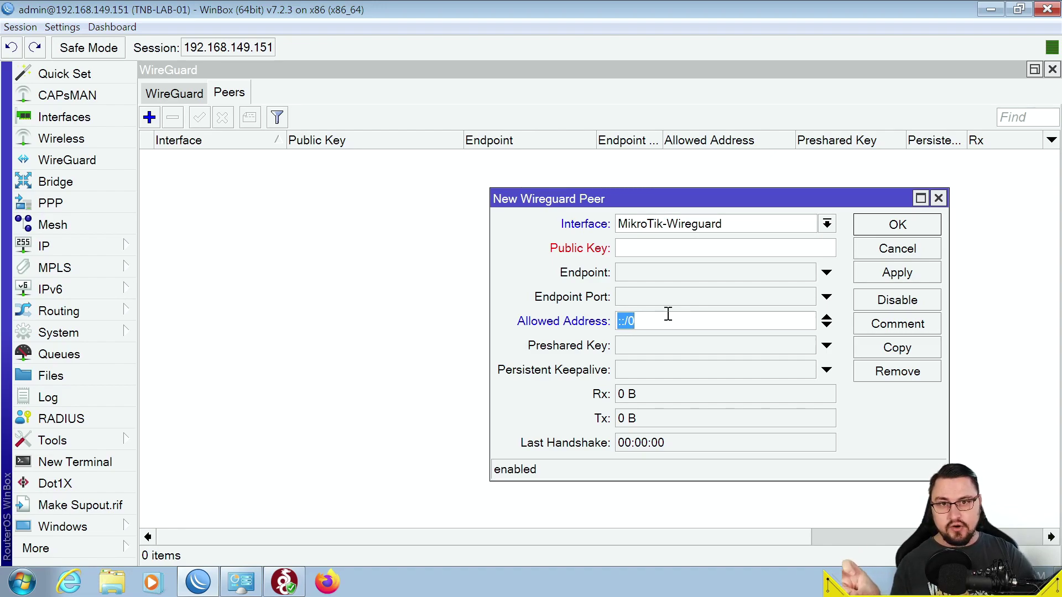
text(192)
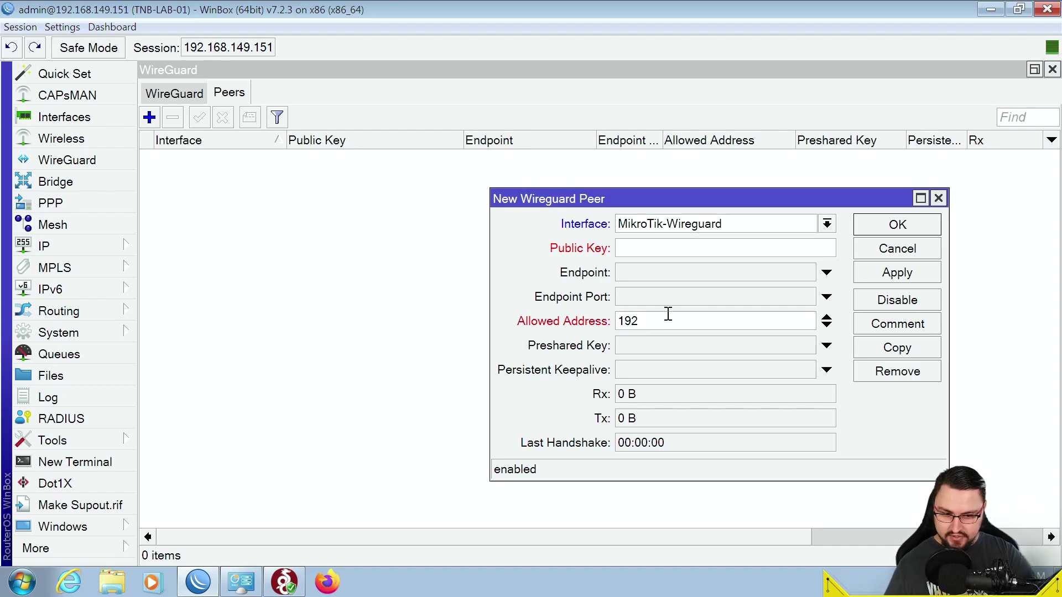
text(.16)
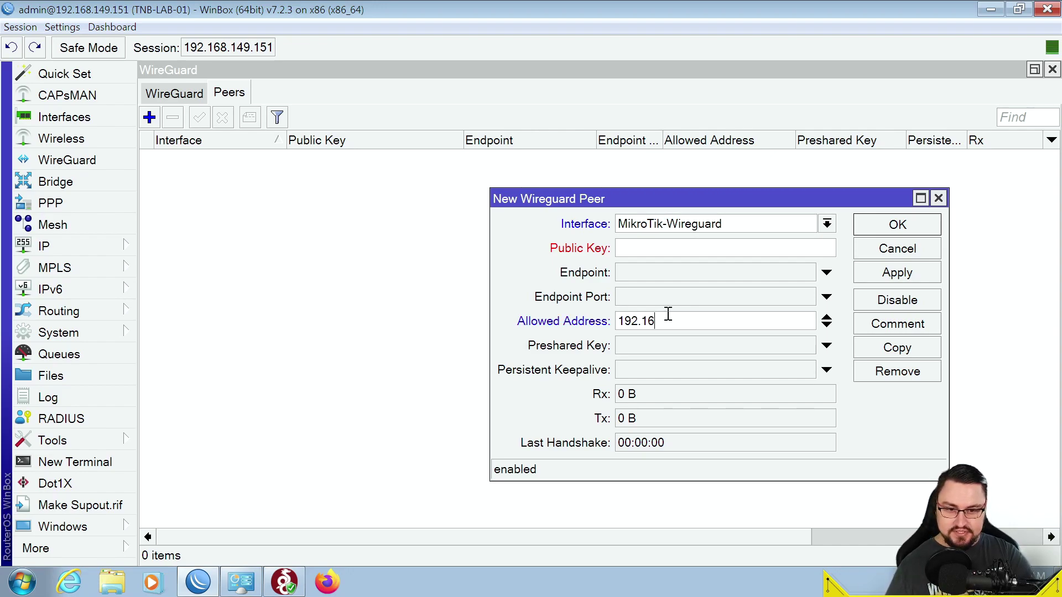
text(8.32.3/32)
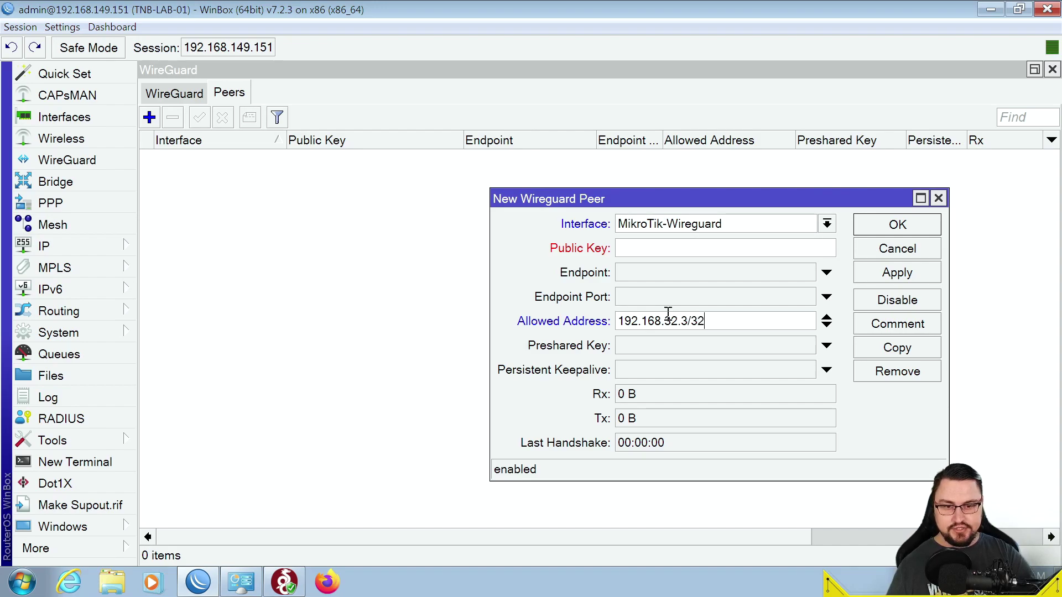
key(Tab)
key(Tab)
click(653, 225)
click(693, 222)
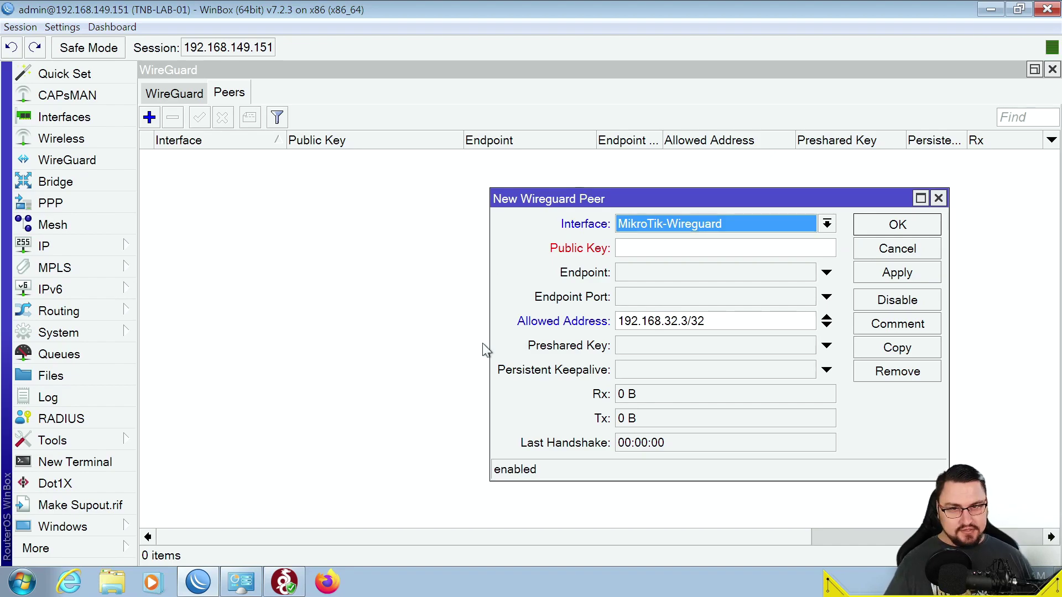
Switch to the WireGuard client and add an empty tunnel named Doggo-Roadwarrior
click(283, 583)
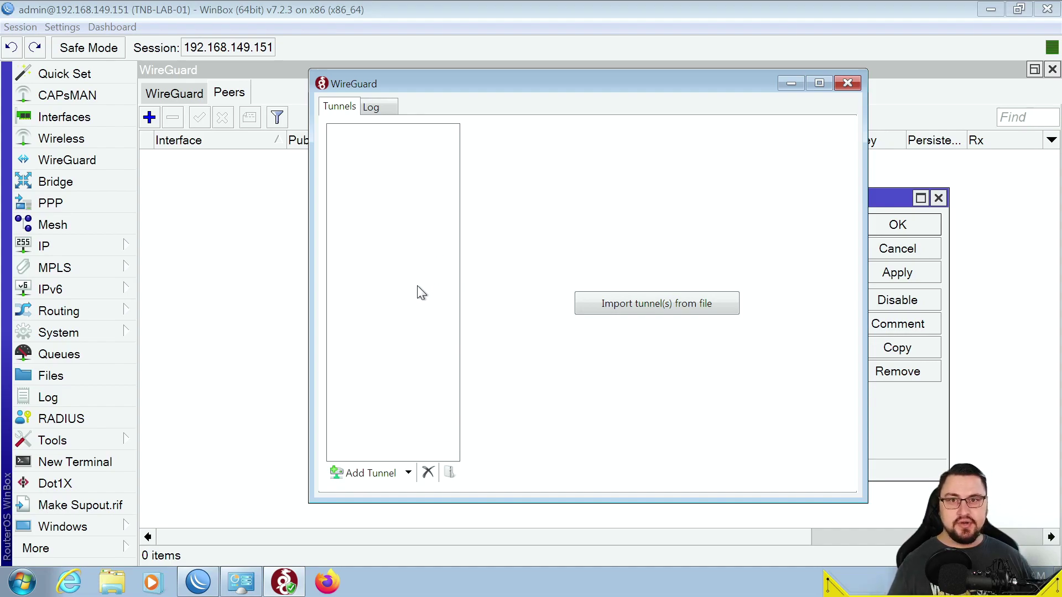
right_click(407, 248)
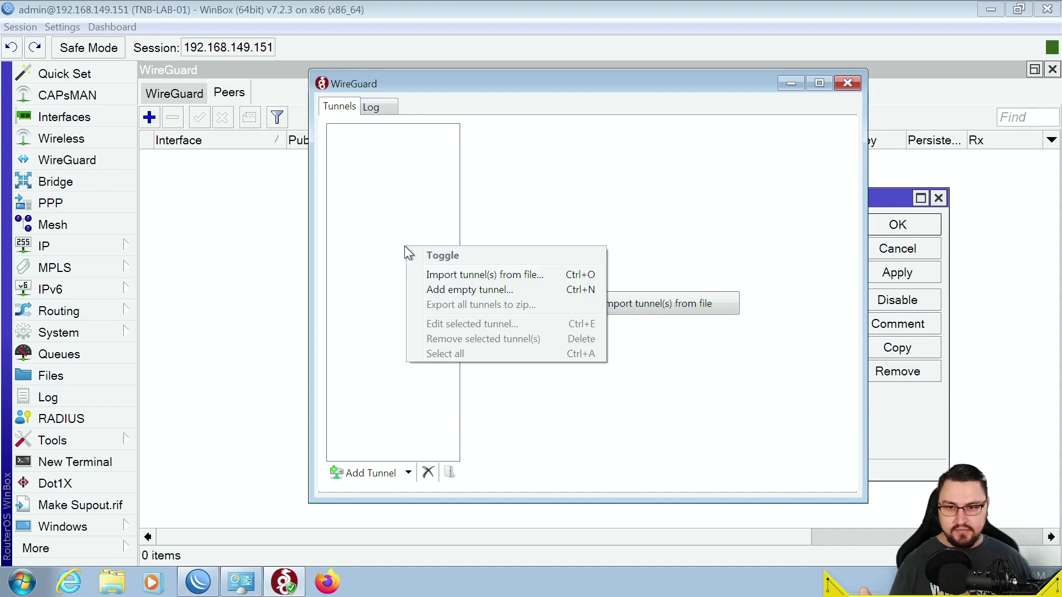
click(459, 289)
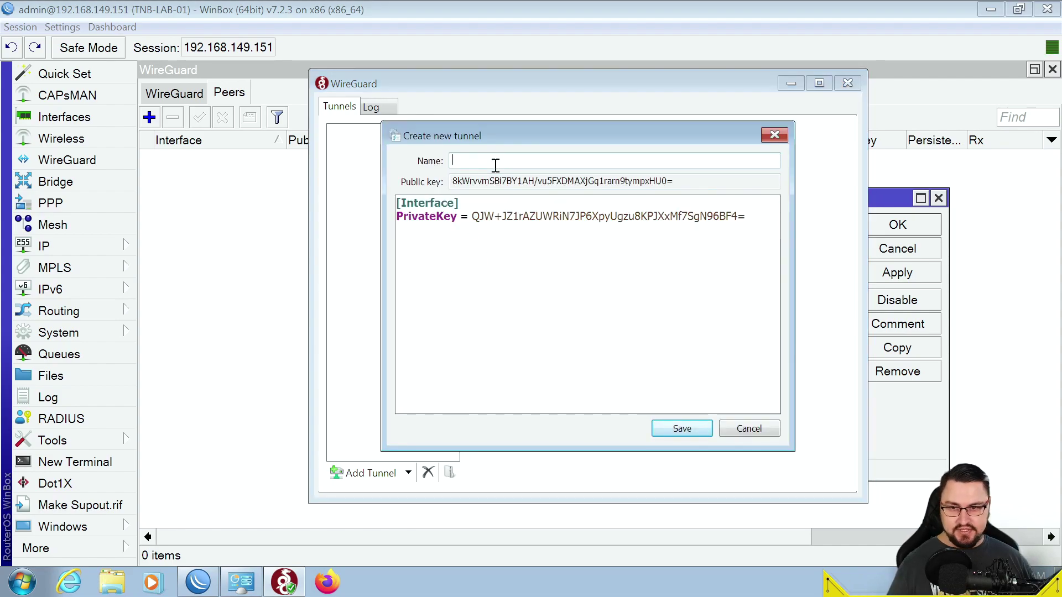
text(Doggo-Roadwarrior)
key(Tab)
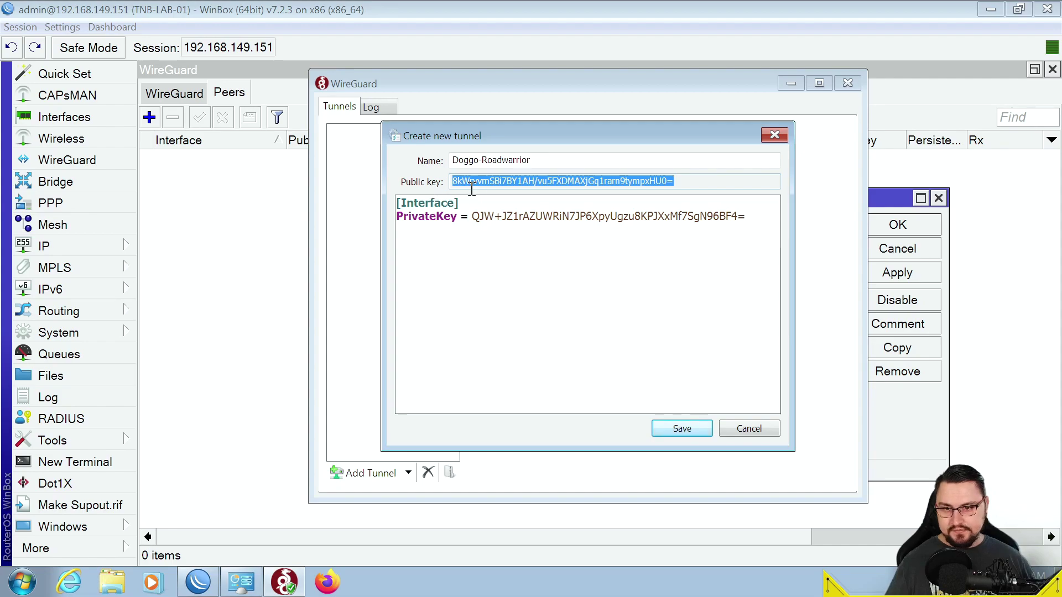
Copy the Doggo-Roadwarrior tunnel's public key into the new WinBox peer's public key field and save the peer
drag(706, 180, 450, 179)
right_click(497, 183)
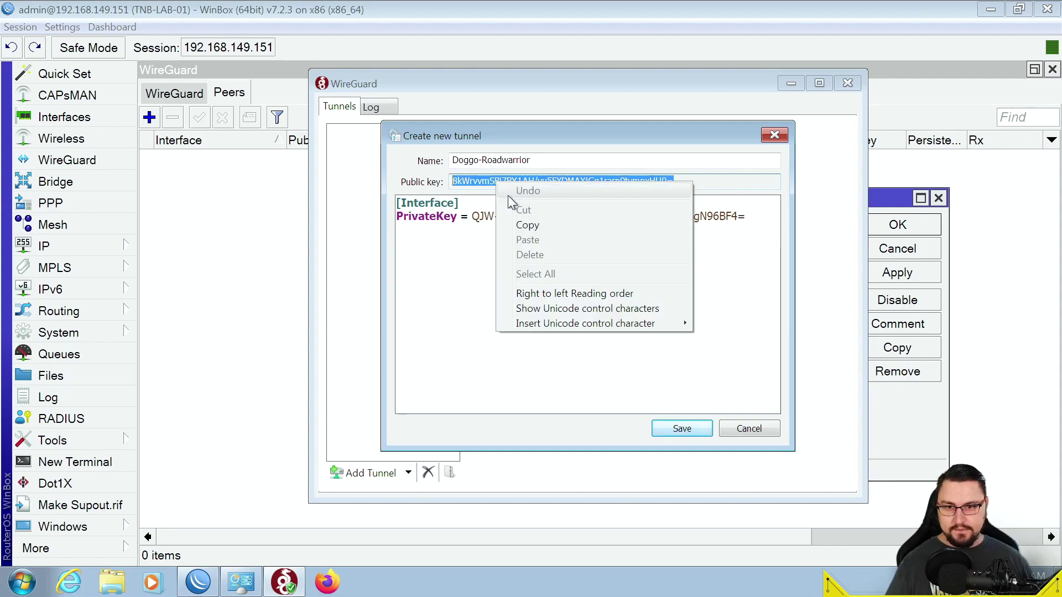
click(533, 225)
click(897, 437)
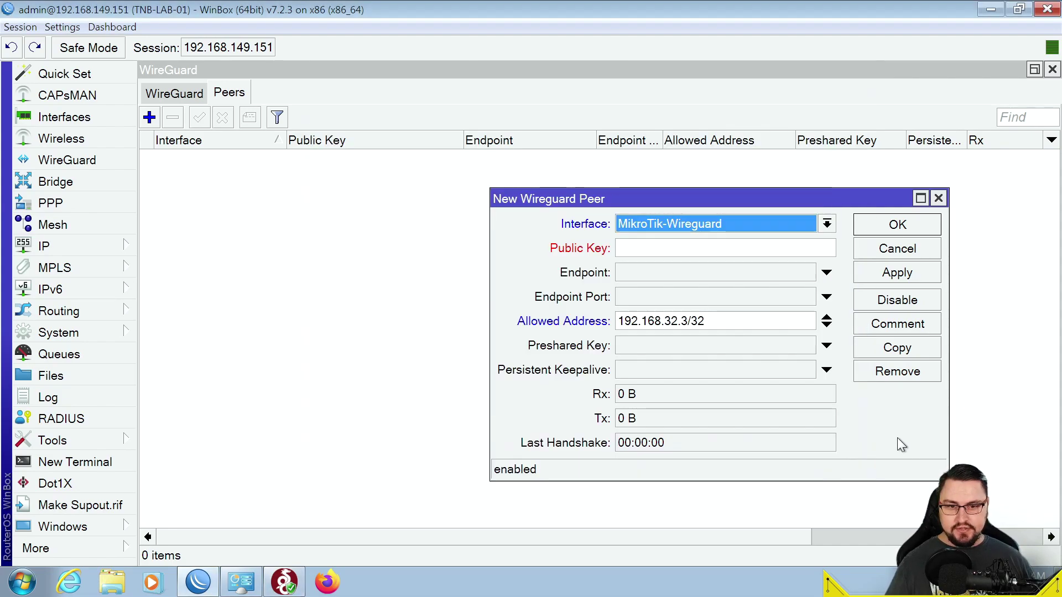
click(734, 250)
key(ctrl+v)
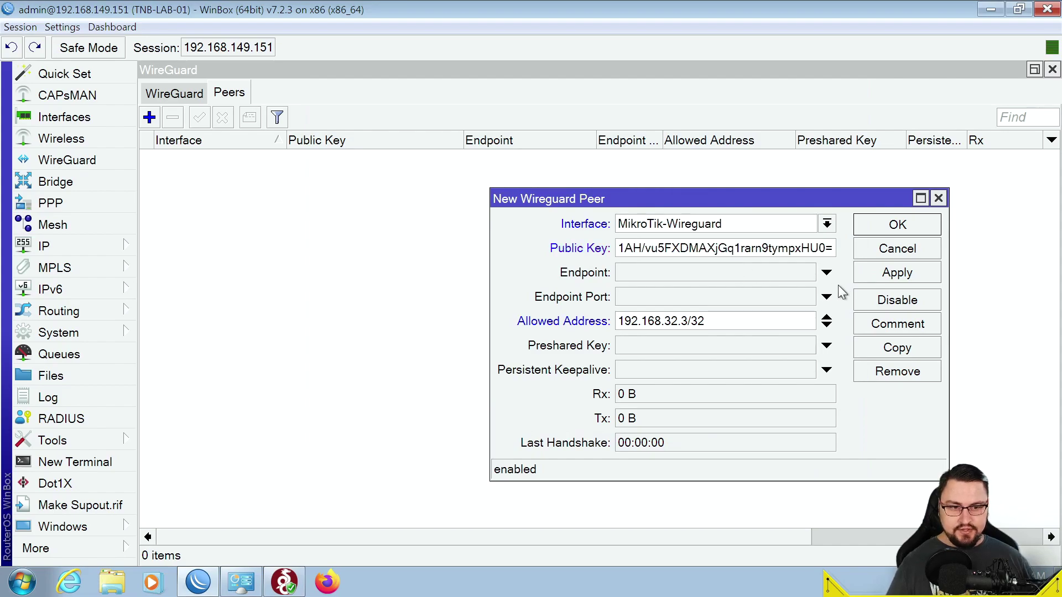
click(878, 273)
click(873, 227)
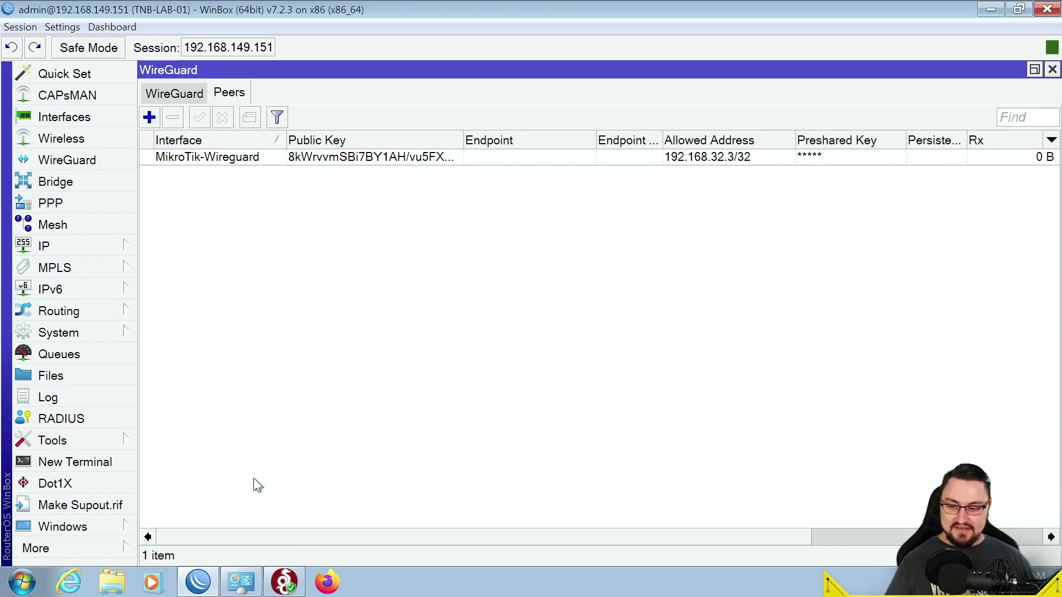
Switch to the WireGuard client and add Address = 192.168.32.3/32 and DNS = 8.8.8.8 to the new tunnel's [Interface] section
click(284, 582)
click(702, 231)
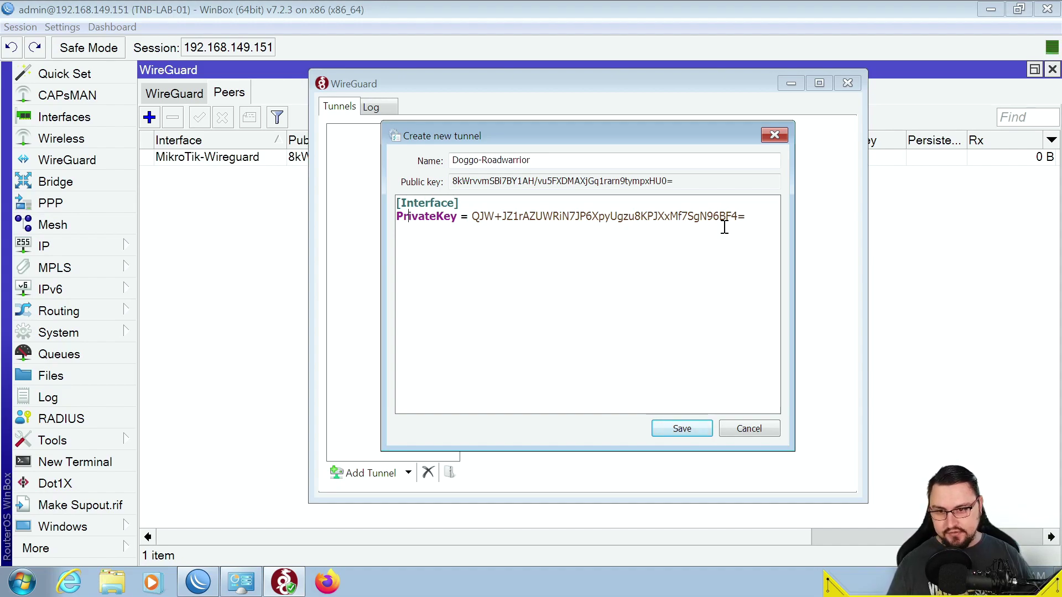
key(End)
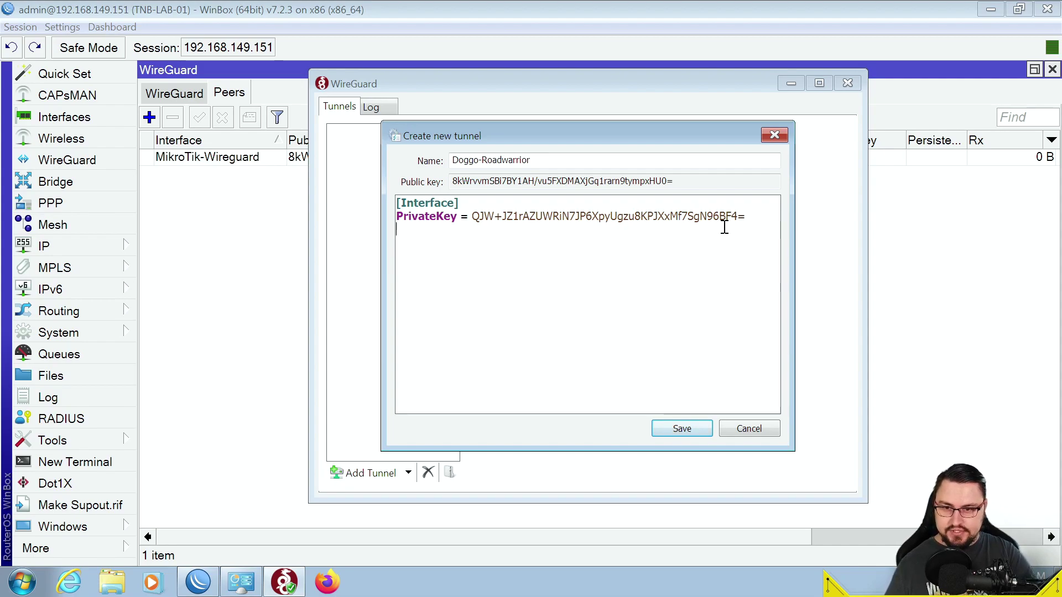
text(Address = )
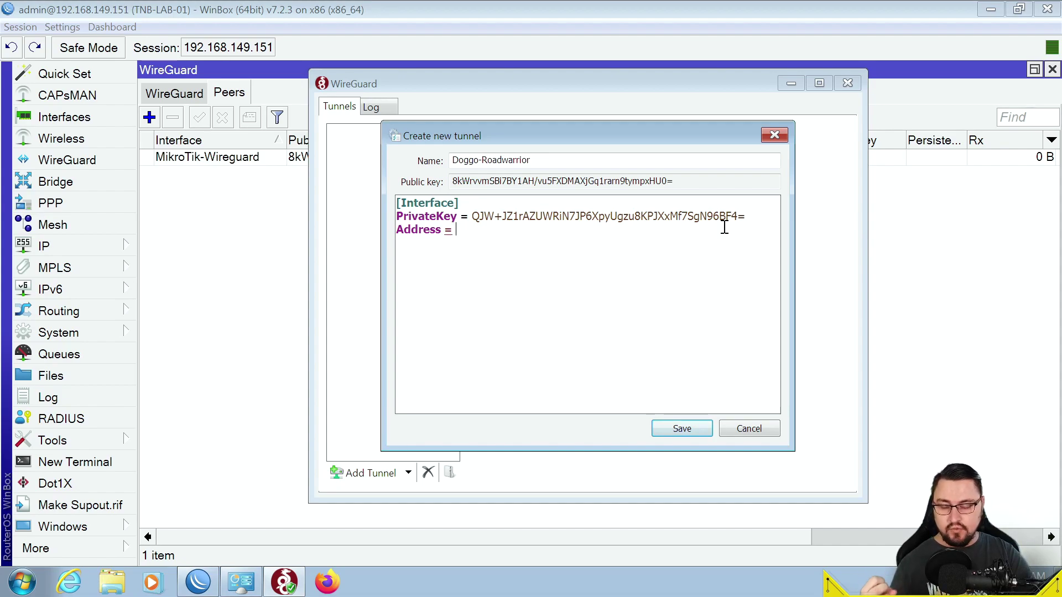
text(192.16)
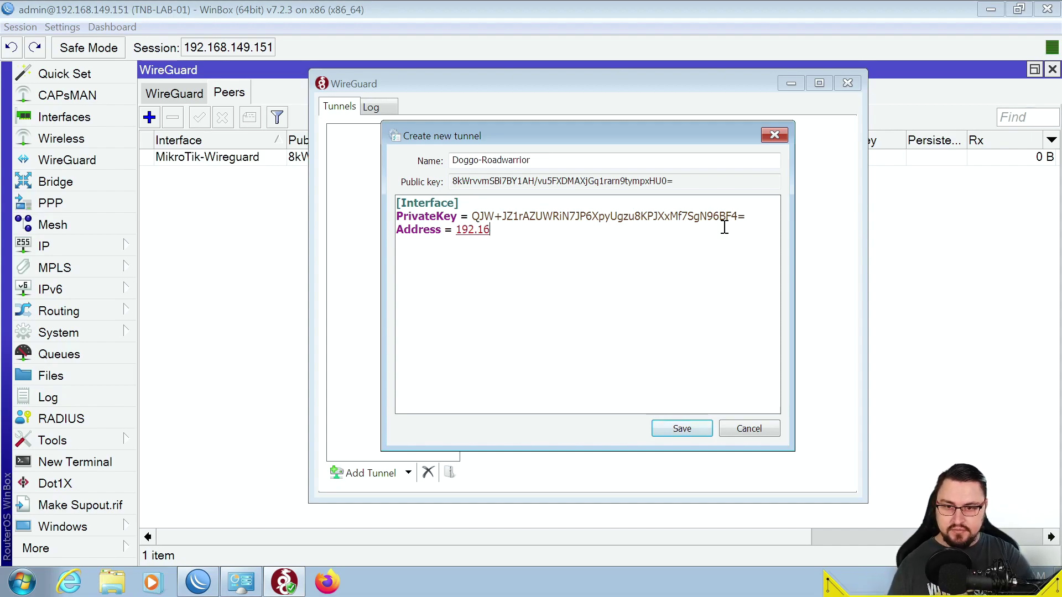
text(8.32.3)
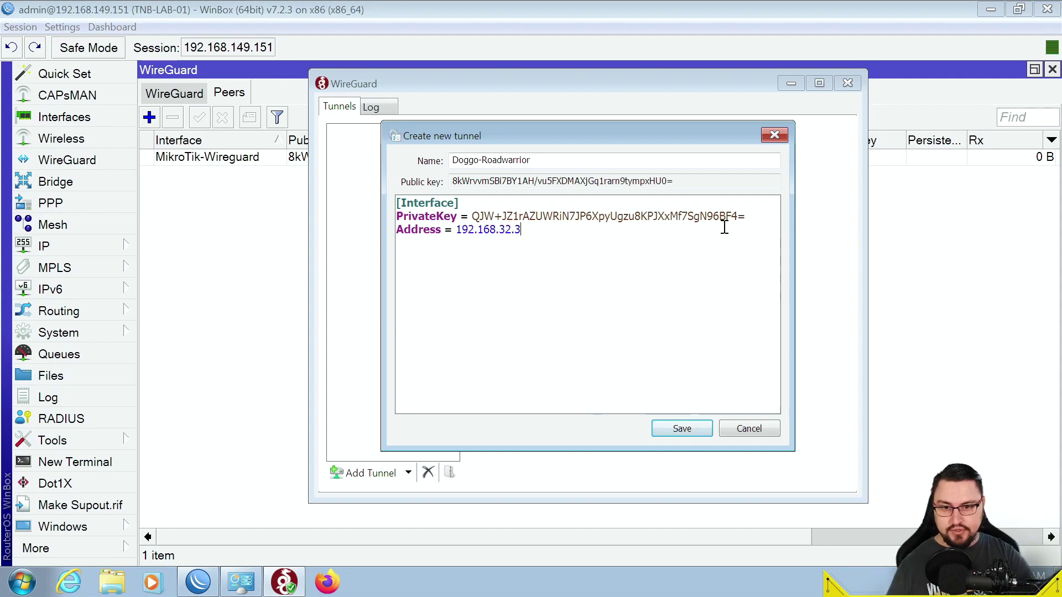
text(/32)
key(Return)
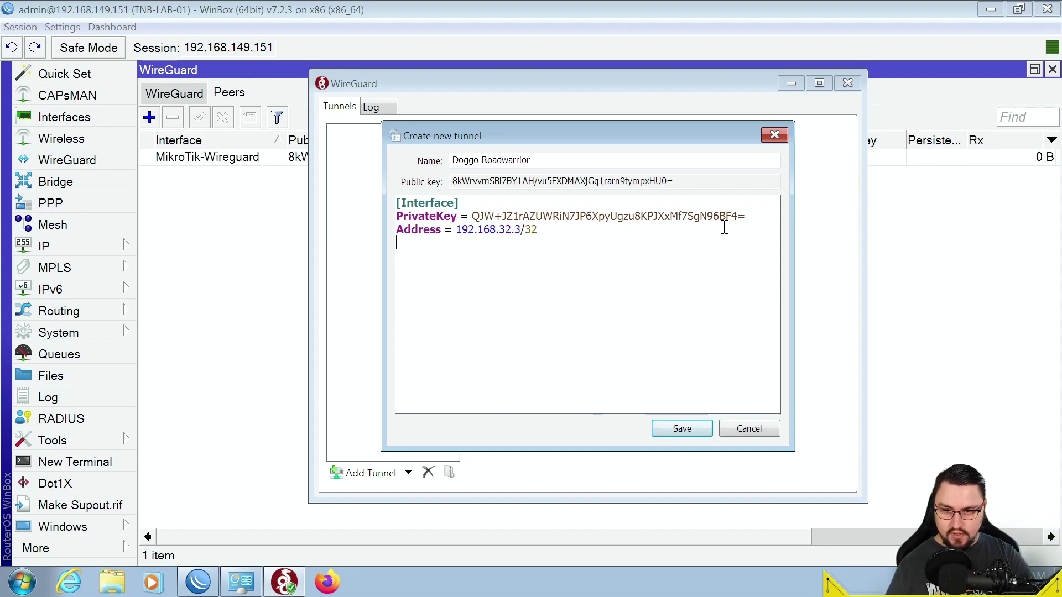
text(DNS =)
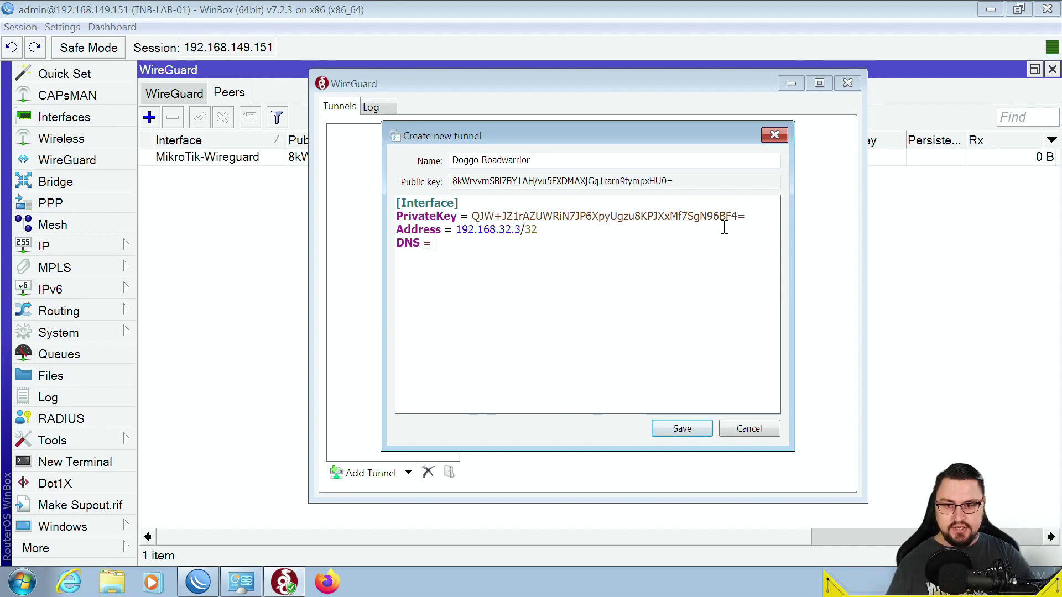
text( 8.8.8.8)
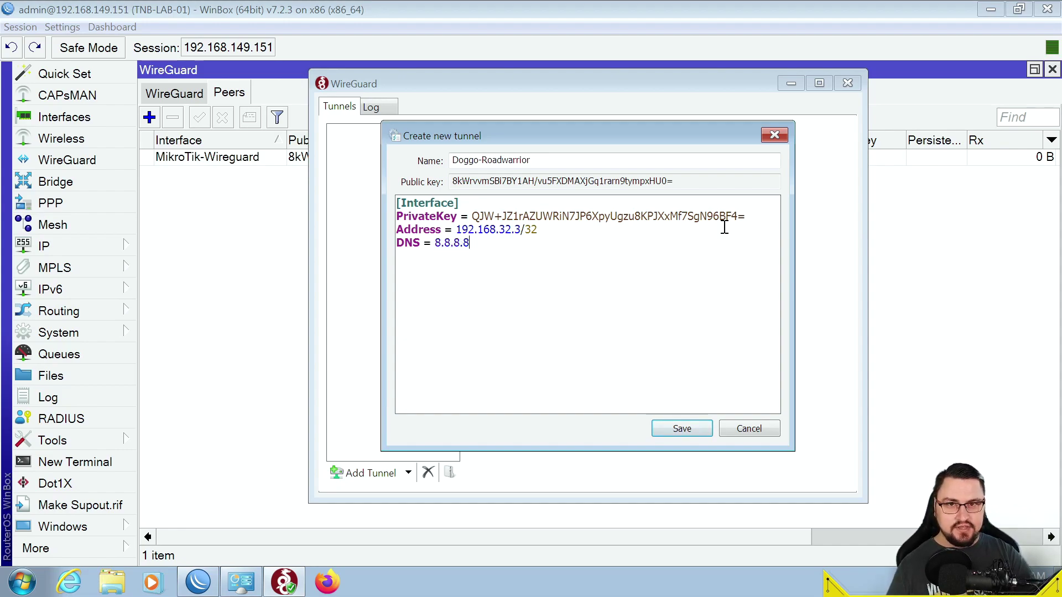
key(Up)
key(Up)
key(Right)
key(Right)
key(Right)
key(Right)
key(Right)
key(Right)
key(Right)
key(Right)
key(Right)
key(Right)
key(Right)
key(Right)
key(Right)
key(Right)
key(Right)
key(Right)
key(Right)
key(Right)
key(Right)
key(Right)
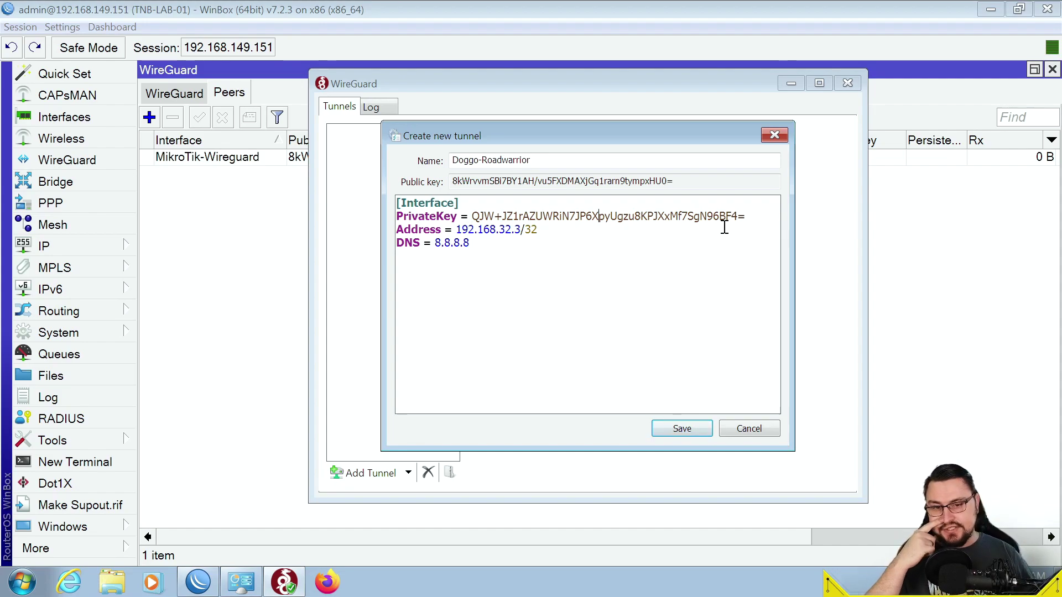
key(Right)
key(Right)
key(Right)
key(Right)
key(Right)
key(Right)
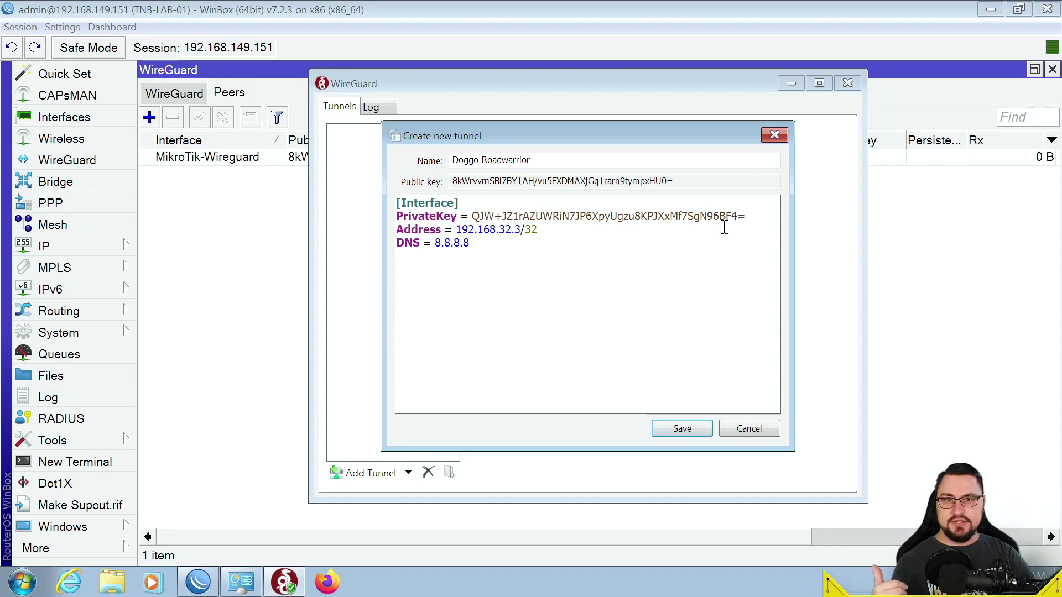
Add a [Peer] section header below the interface settings, separated by a blank line
key(Return)
text([])
text(PEER)
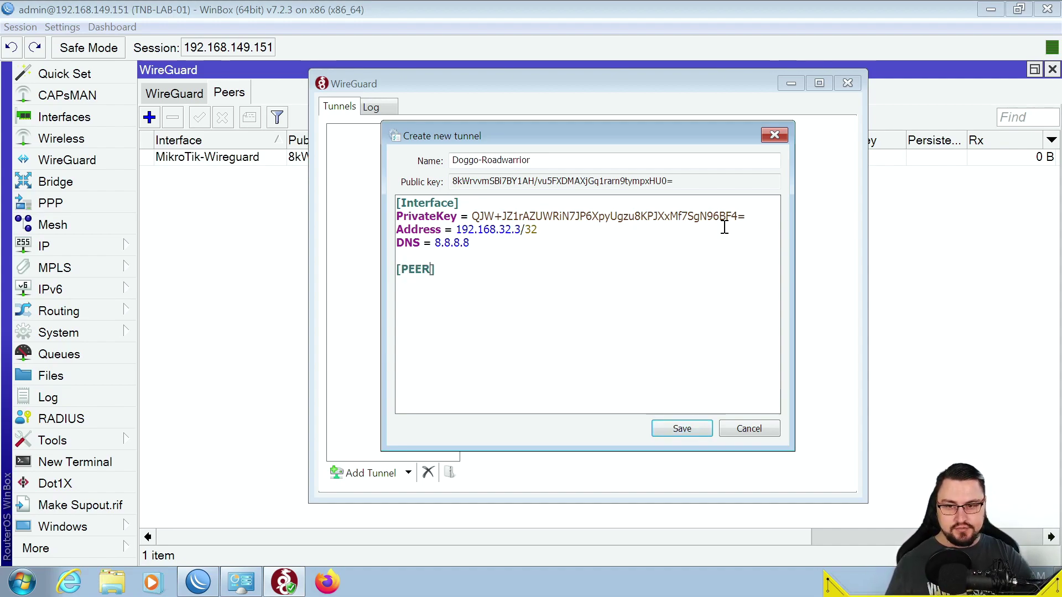
key(BackSpace)
key(BackSpace)
key(BackSpace)
text(eer)
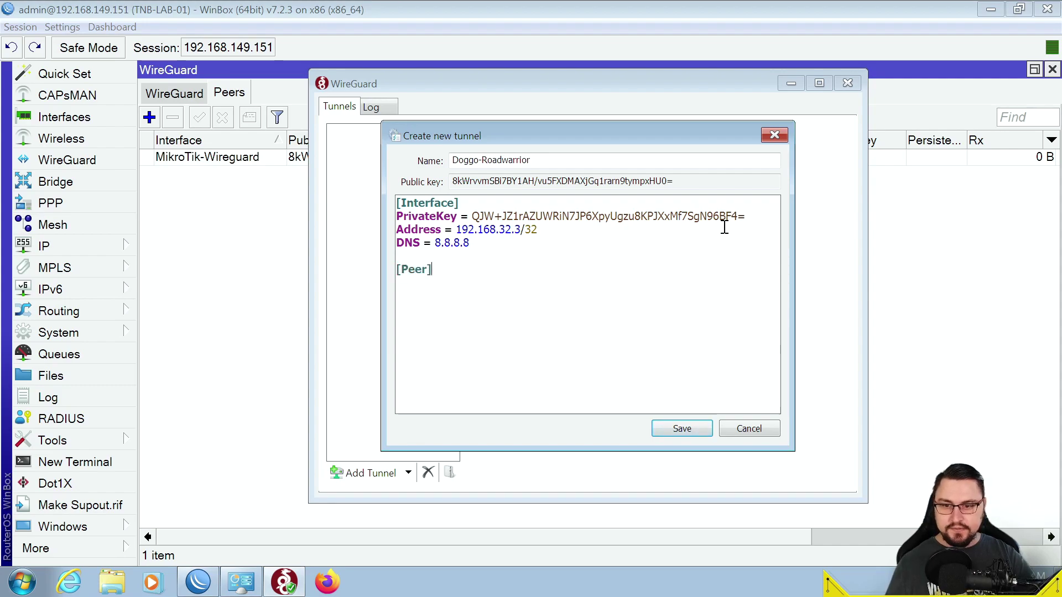
key(End)
key(Return)
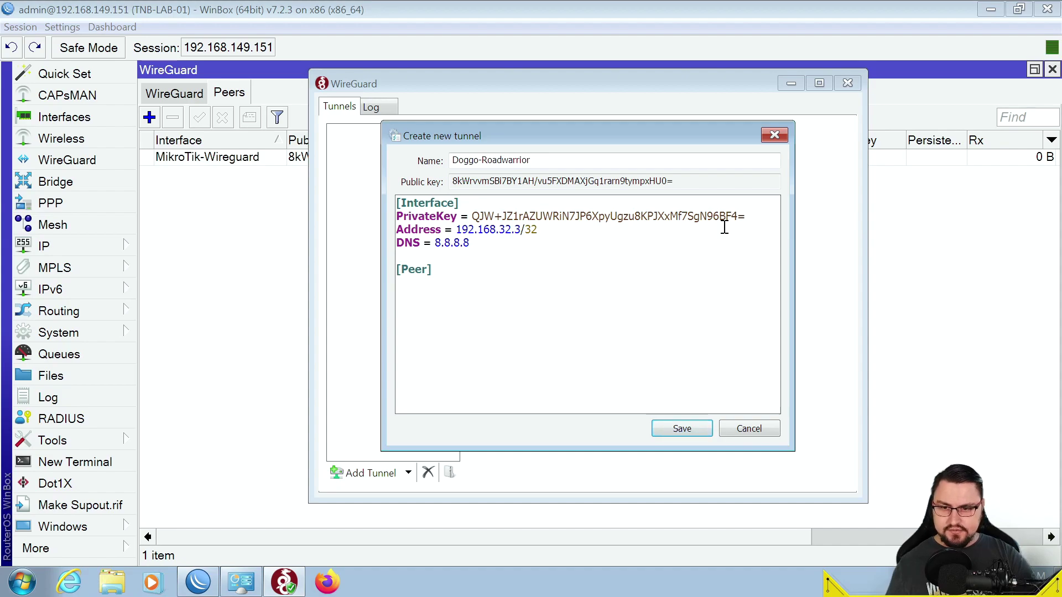
Add a PublicKey entry to the [Peer] section, using the public key copied from the MikroTik-Wireguard interface in WinBox
text(PublicKey =)
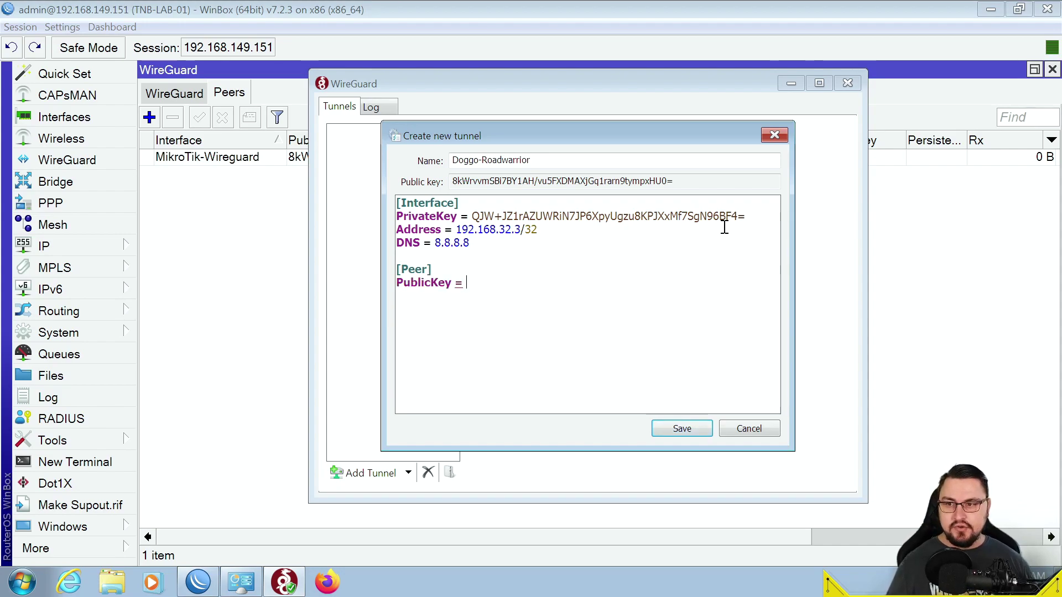
click(177, 87)
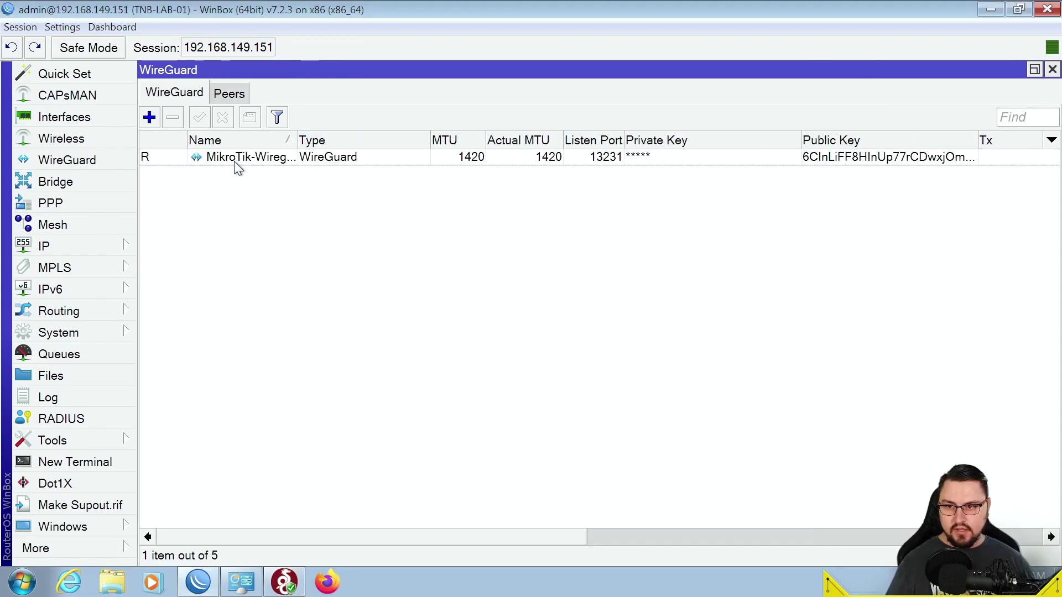
double_click(234, 159)
double_click(658, 340)
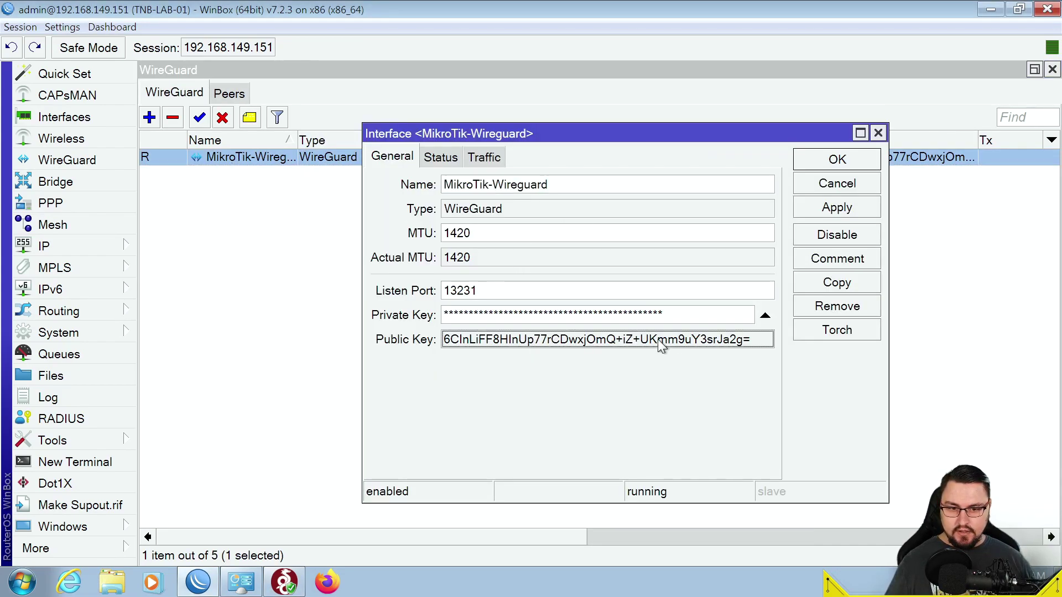
right_click(658, 340)
click(685, 364)
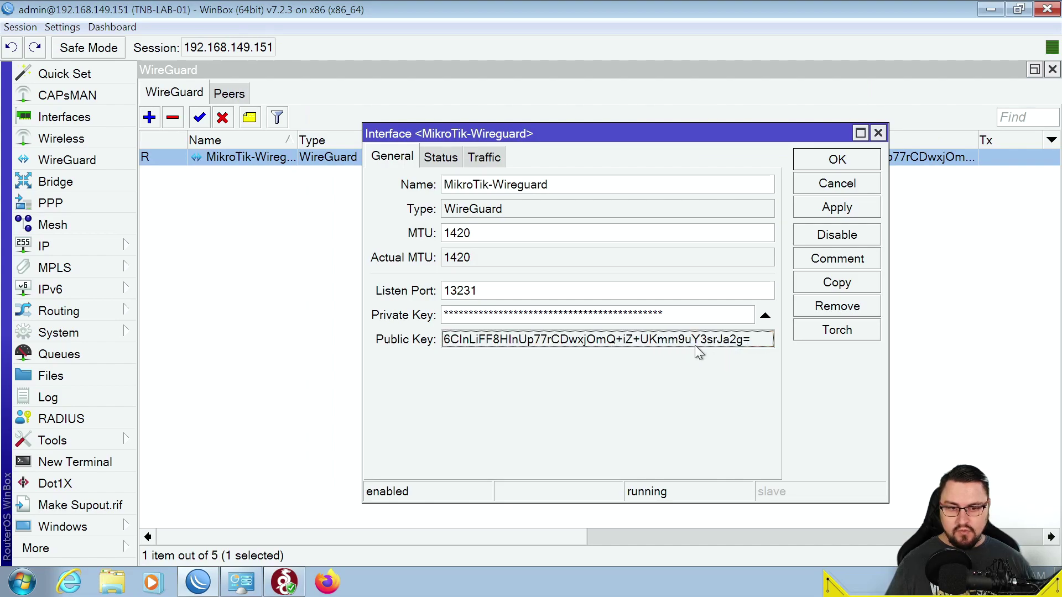
click(295, 580)
key(ctrl+v)
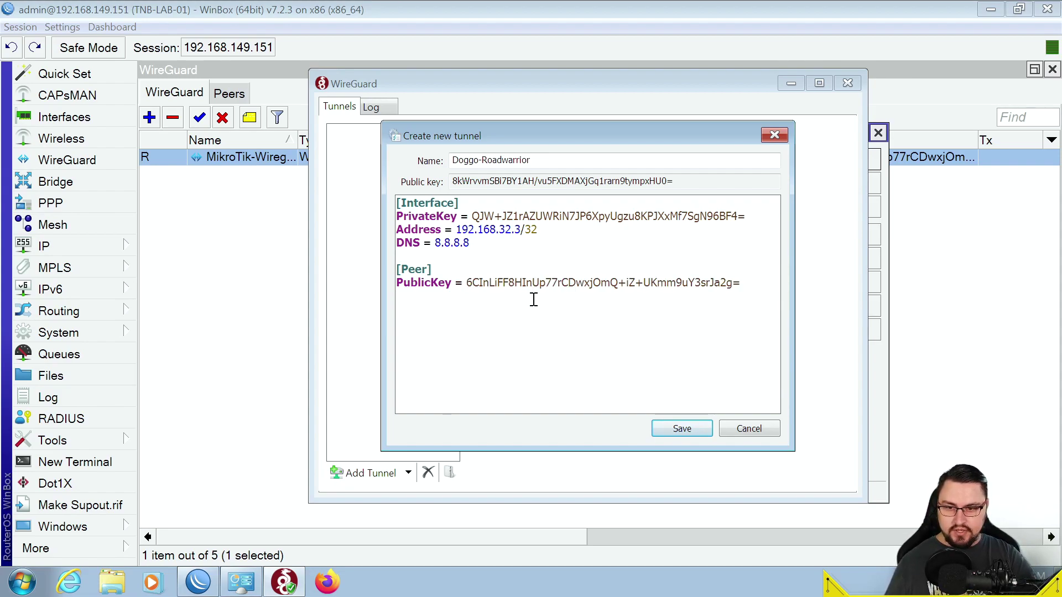
Add Endpoint = 192.168.149.151:13231 on a new line in the tunnel's [Peer] section
text(Endponi)
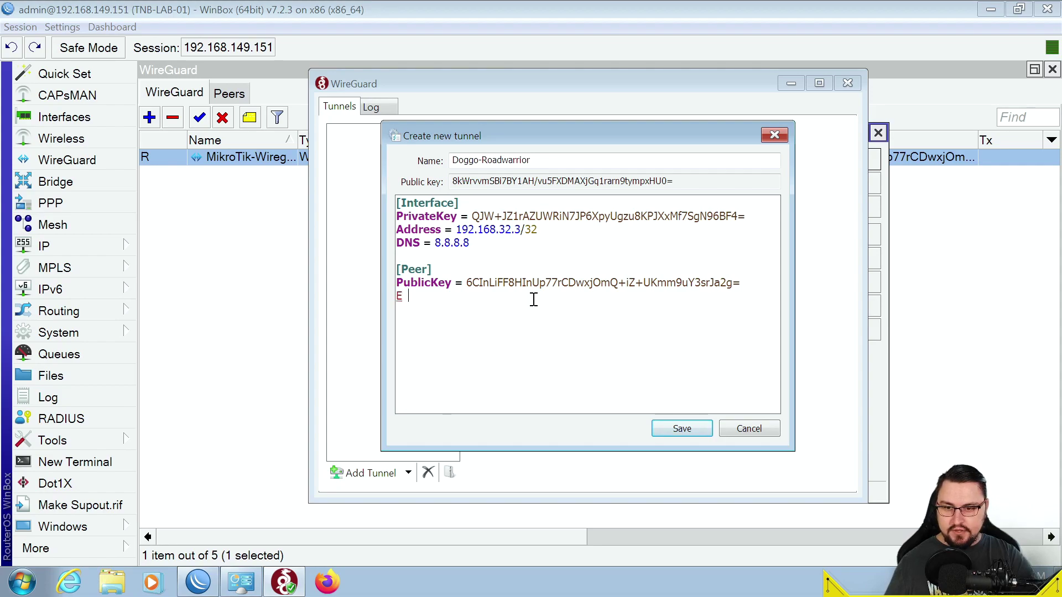
key(BackSpace)
key(BackSpace)
text(int =)
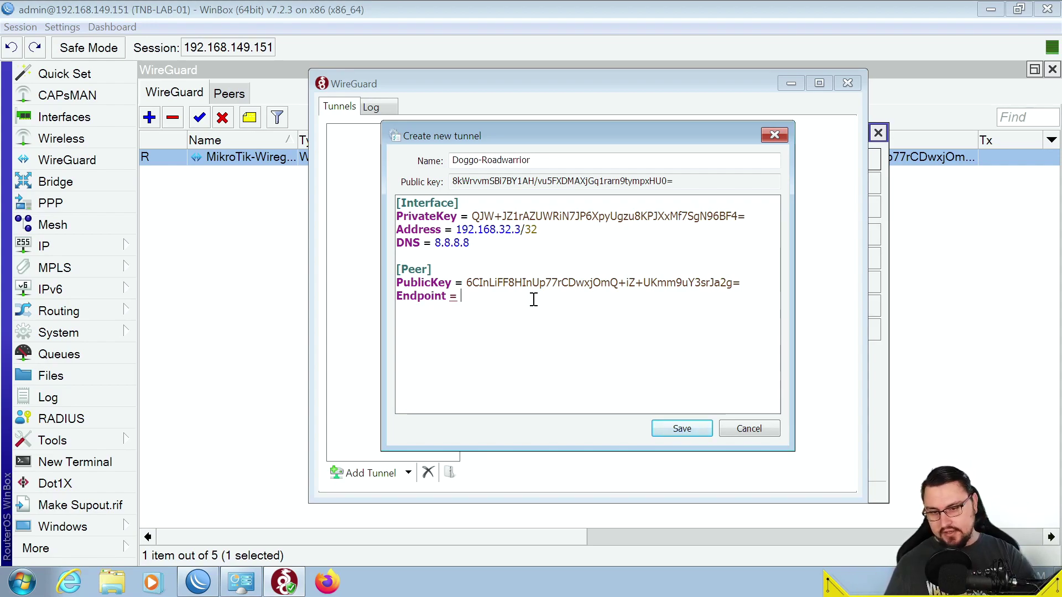
text(192.168.149.151)
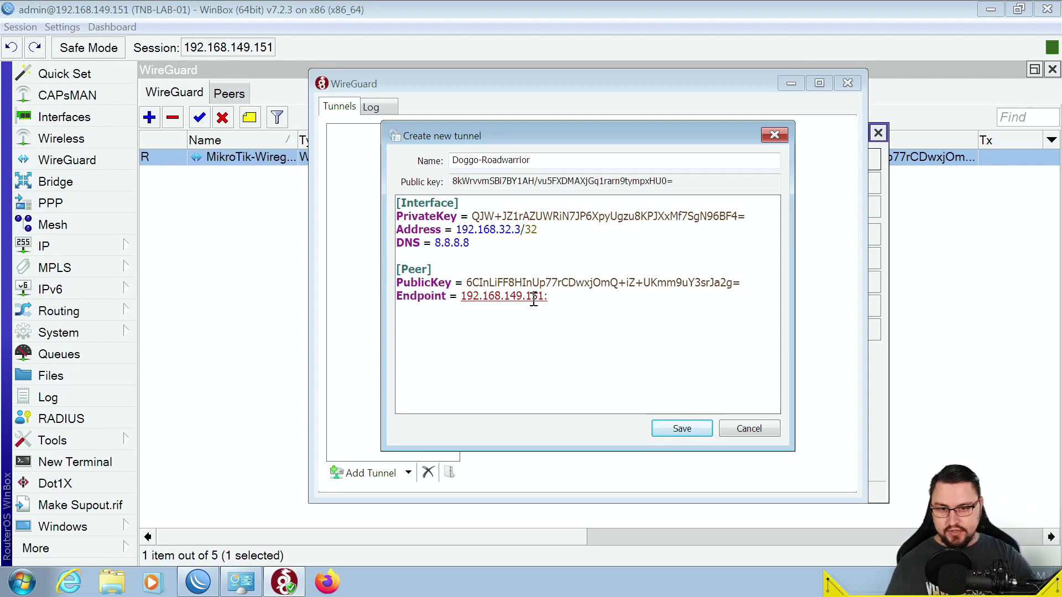
text(:1)
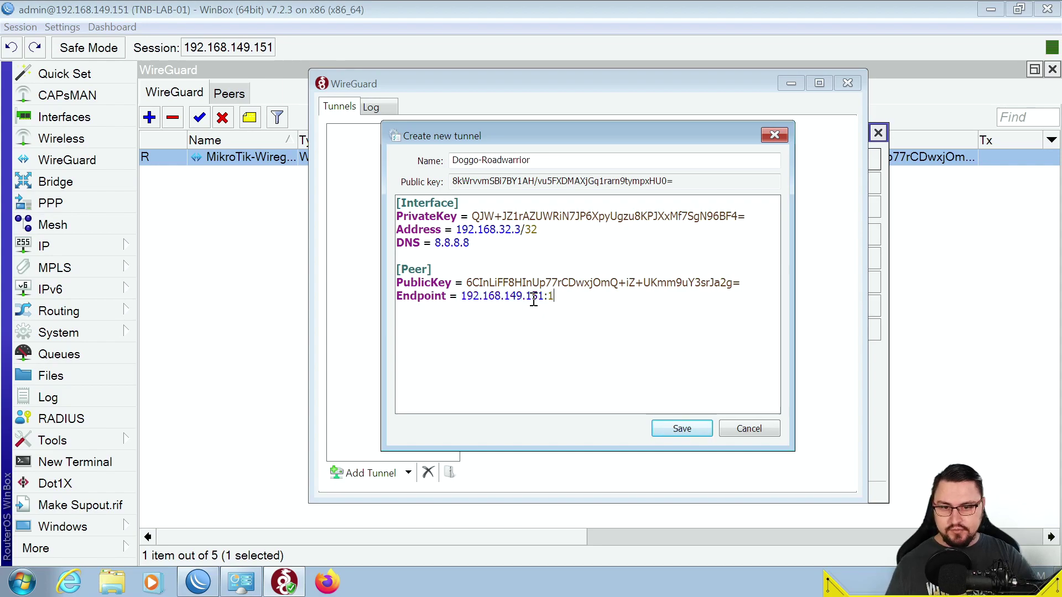
text(3231)
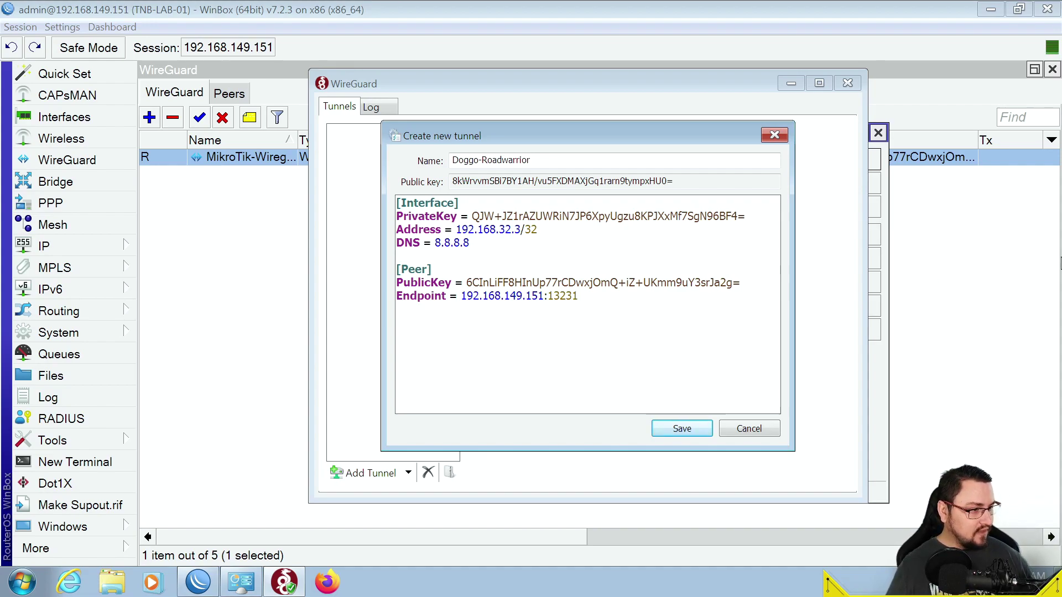
Add AllowedIPs = 0.0.0.0/0 to the [Peer] section and save the tunnel
click(779, 498)
click(586, 332)
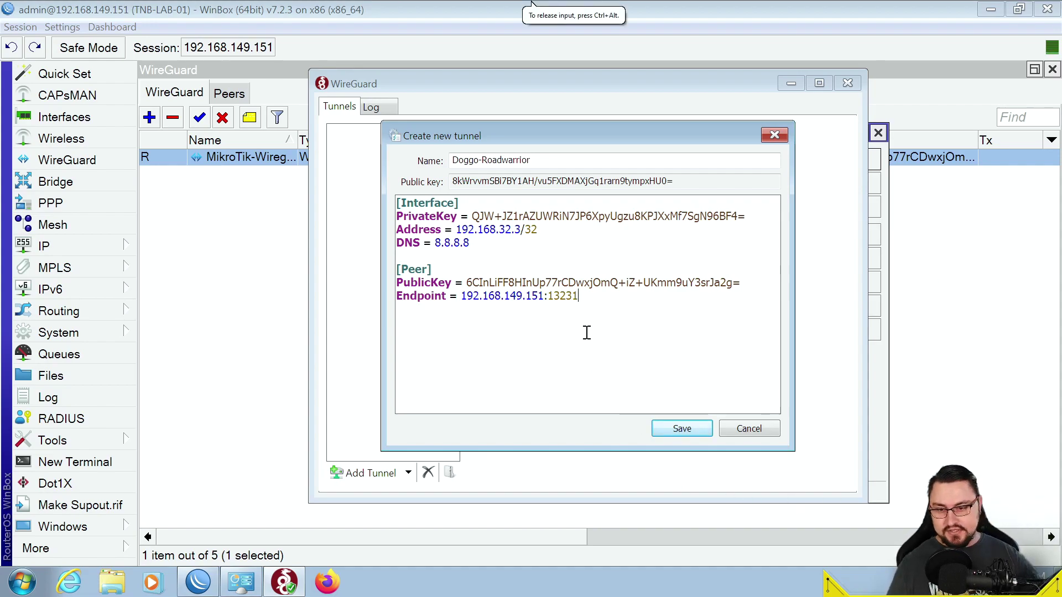
text(AllowedI)
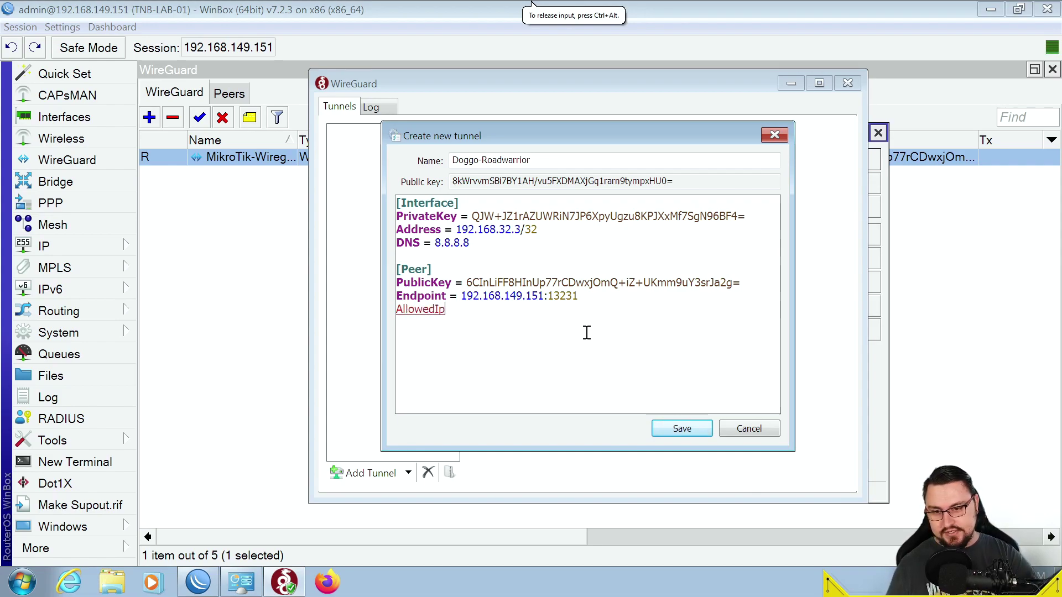
text(Ps =)
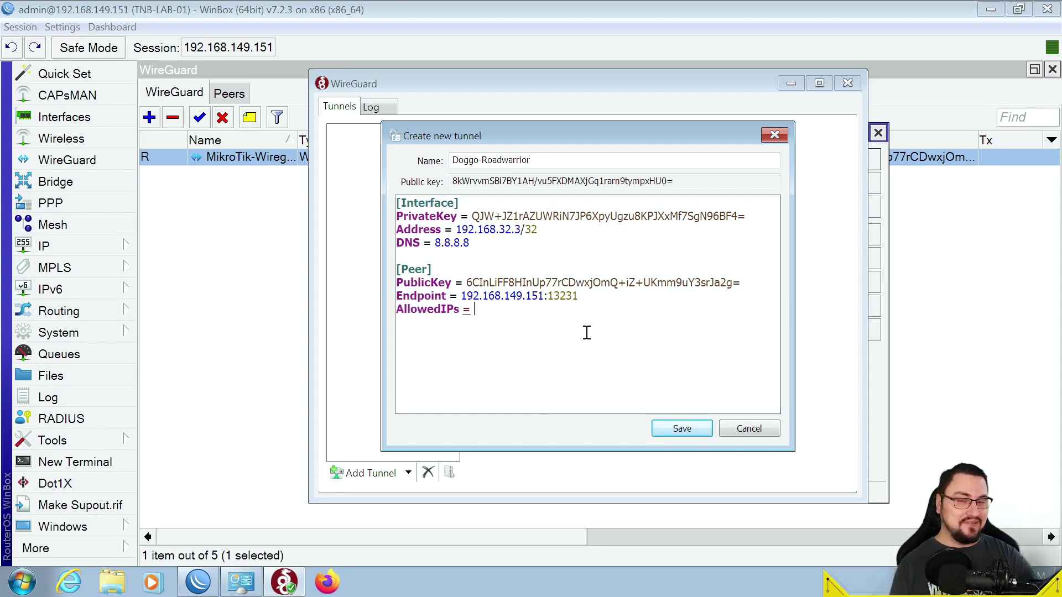
text(0.0.0.0)
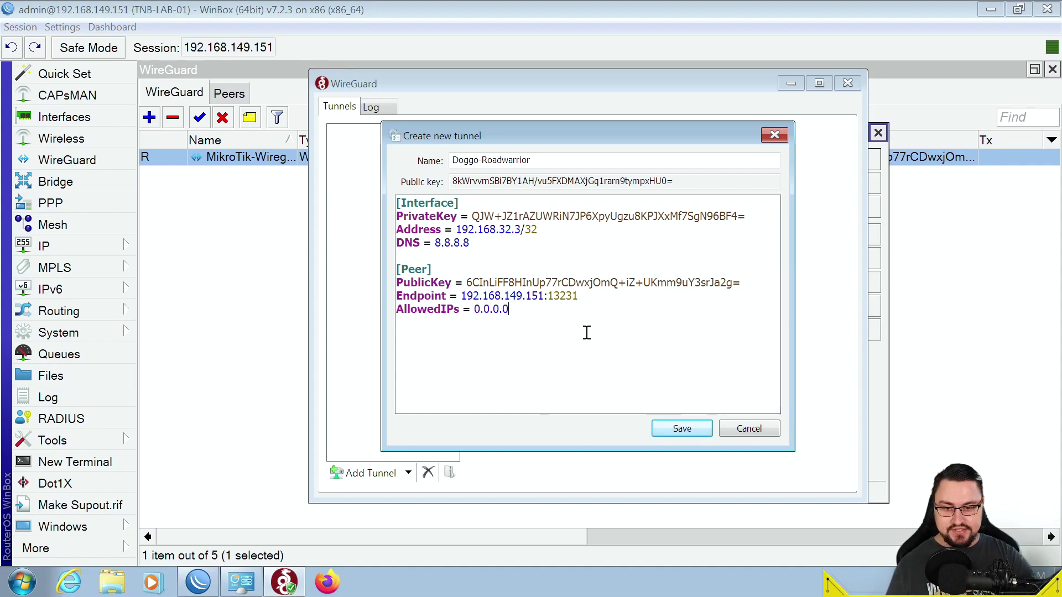
text(/0)
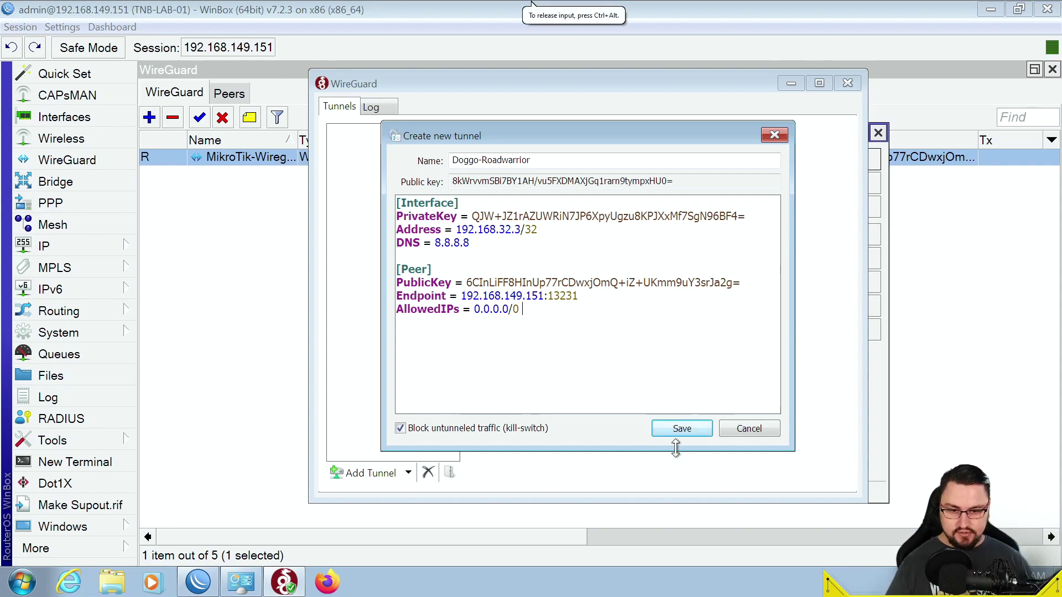
click(701, 435)
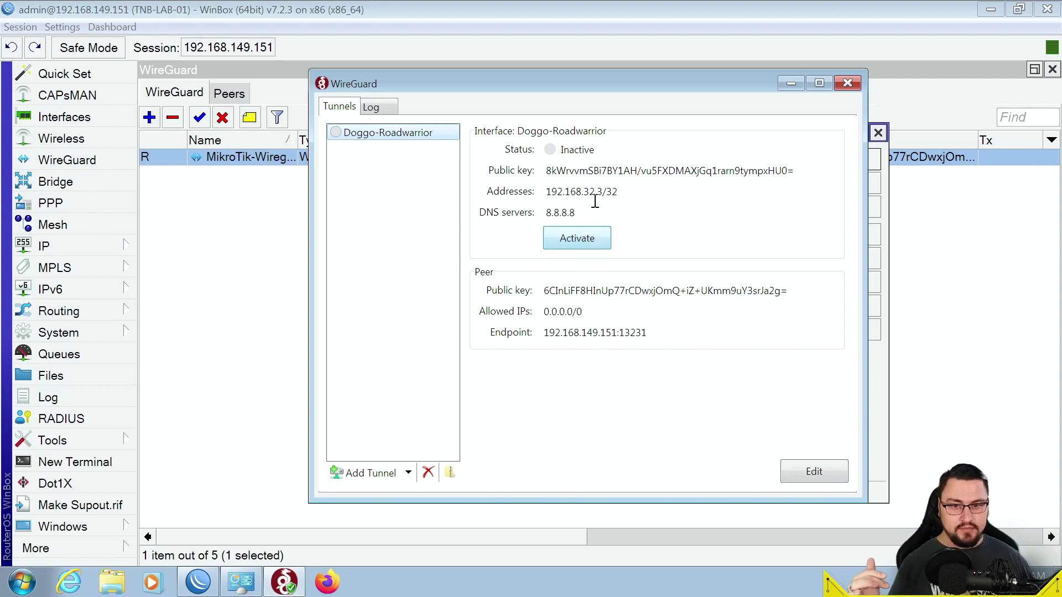
Activate the Doggo-Roadwarrior tunnel, clearing away the client window and the network location prompt
drag(546, 191, 573, 193)
click(589, 239)
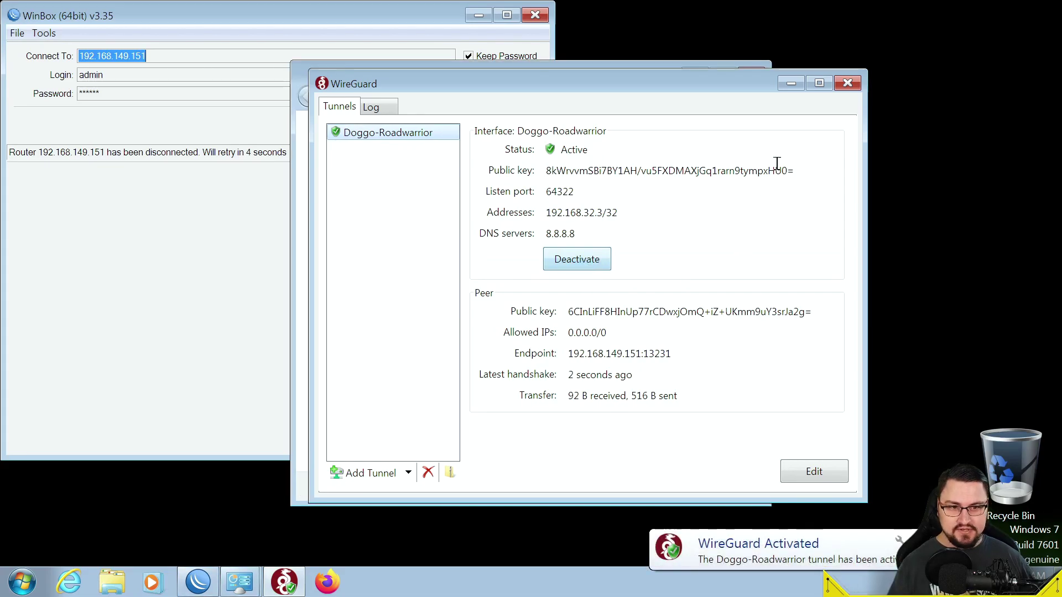
click(781, 85)
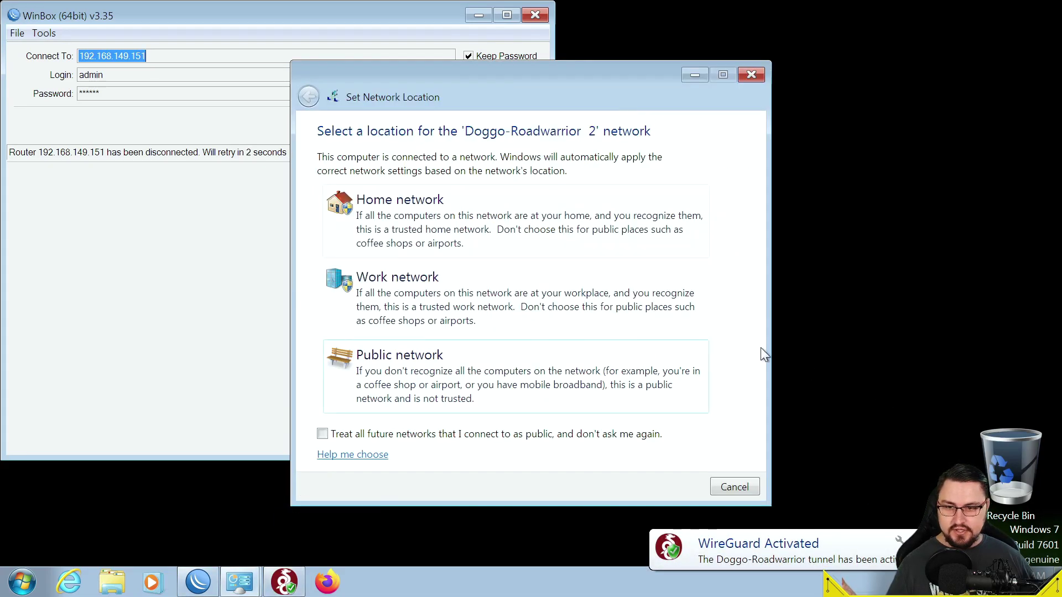
click(751, 74)
Open a Windows command prompt and ping the router's tunnel address 192.168.32.1
click(22, 581)
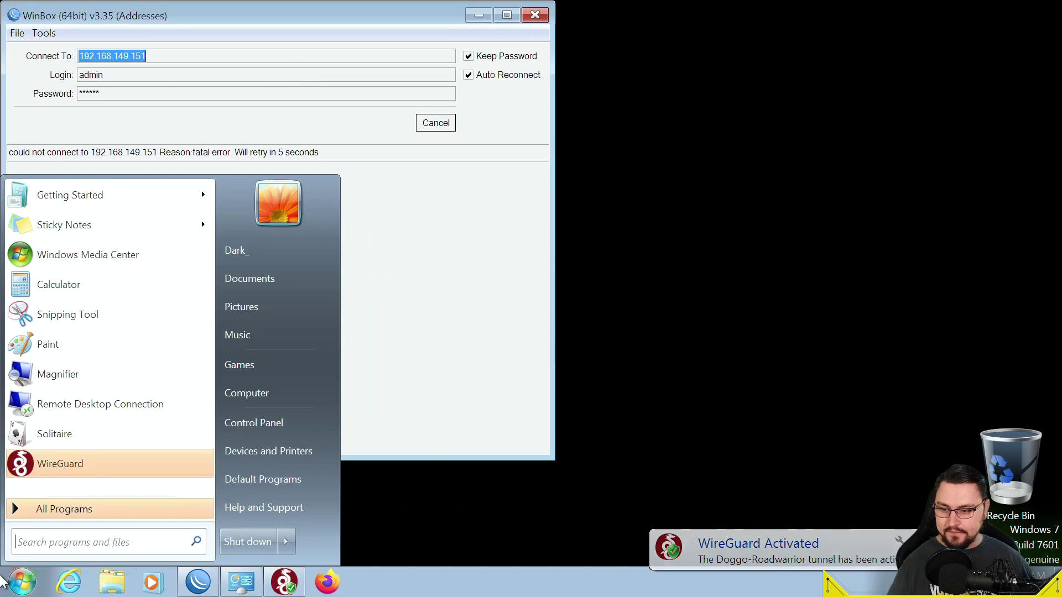
text(cmd)
key(Return)
text(pin)
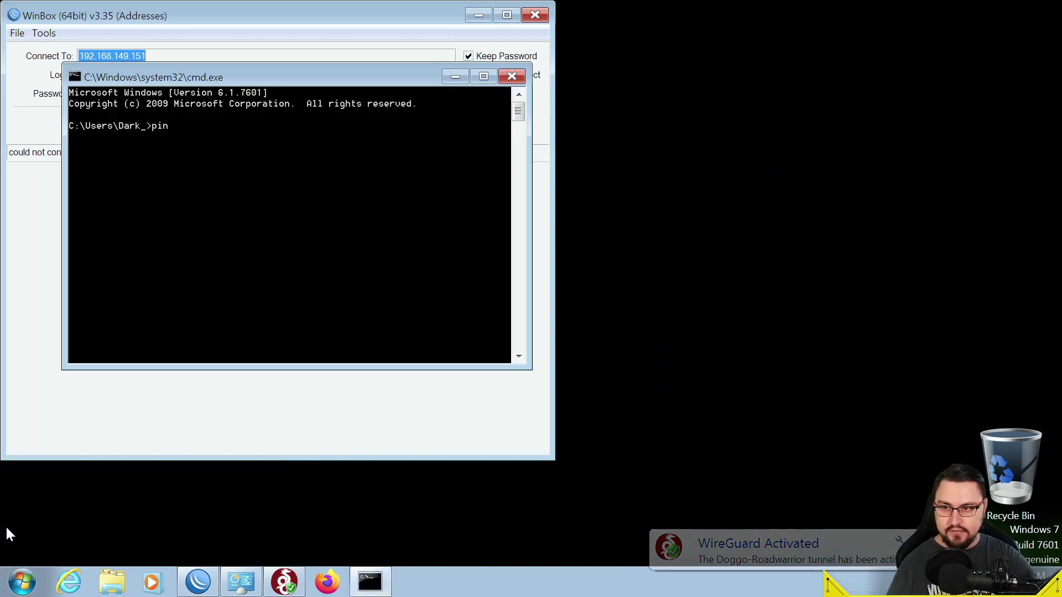
text(g 192.168.32.1)
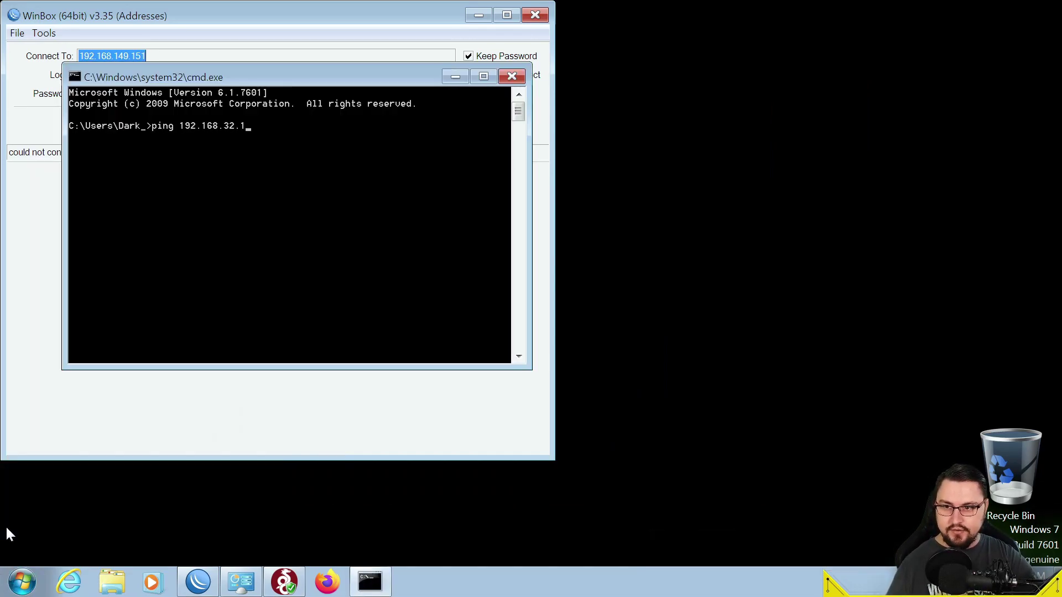
key(Return)
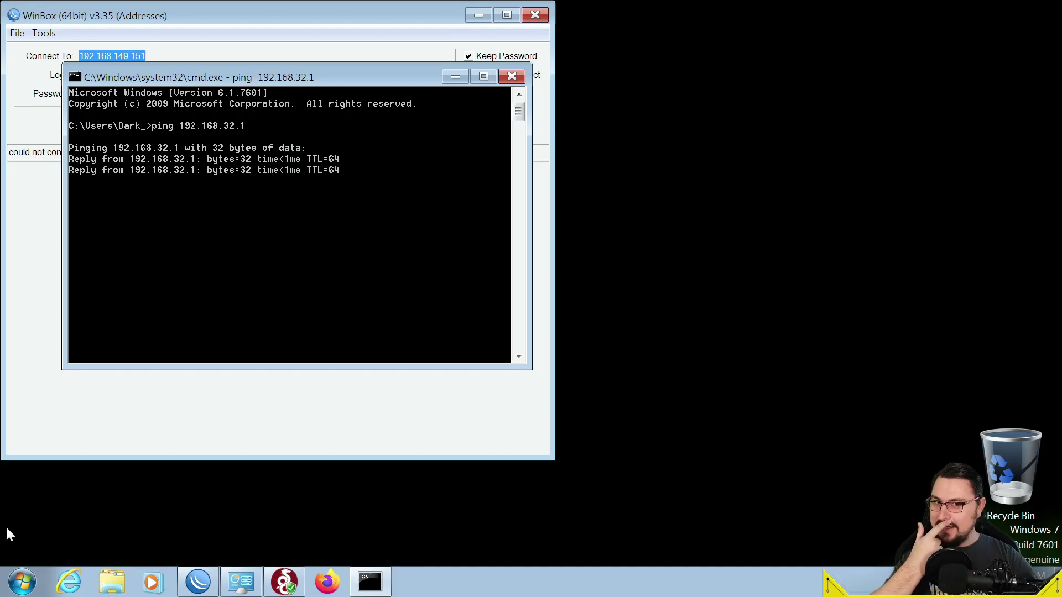
Stop the running ping and connect WinBox to the router through its tunnel address 192.168.32.1, minimising the session window
key(ctrl+c)
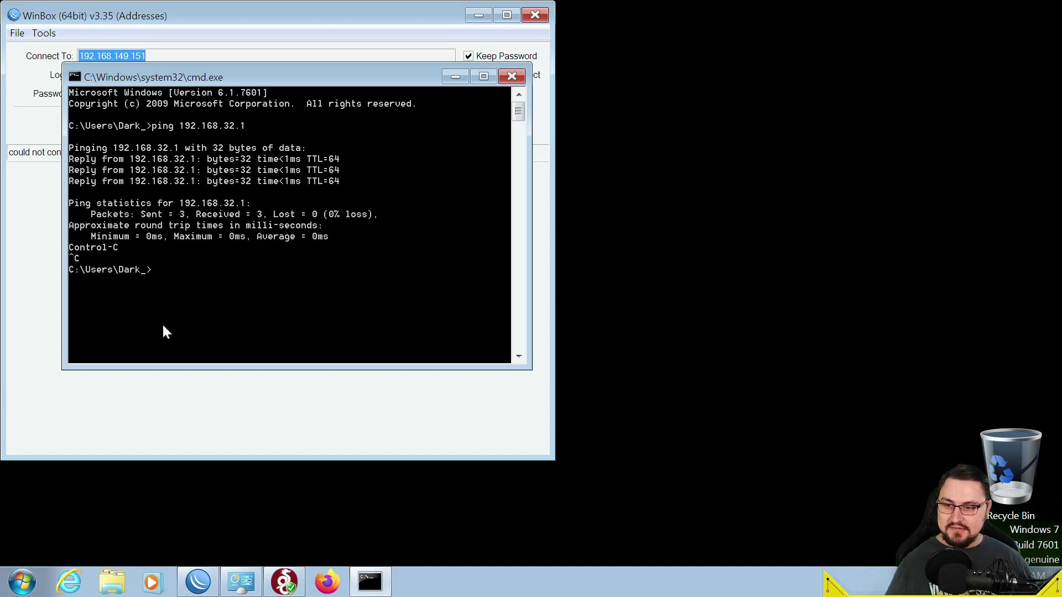
click(175, 249)
click(435, 123)
double_click(198, 55)
text(192)
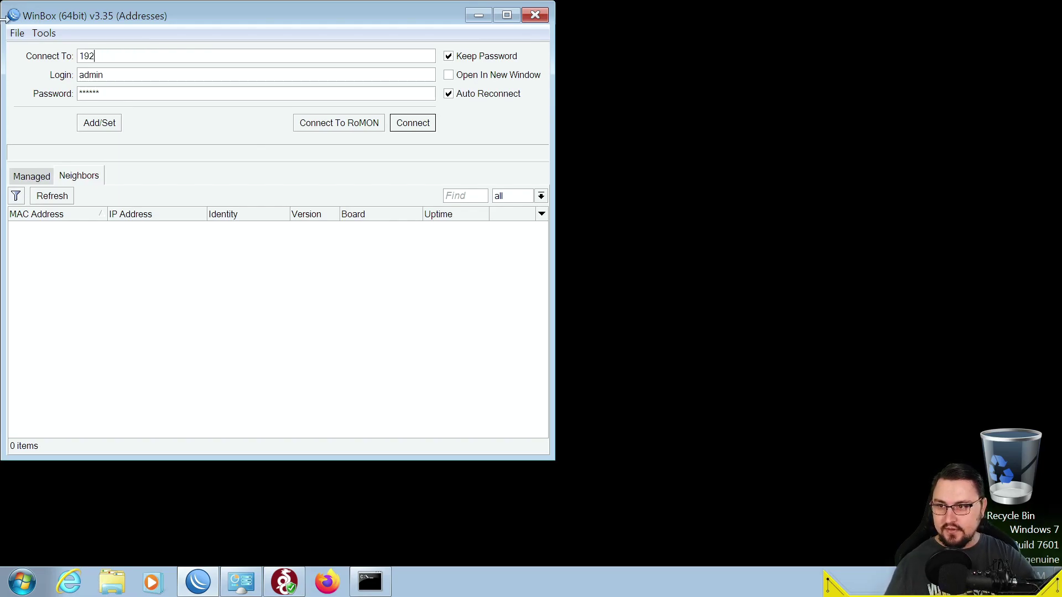
key(Return)
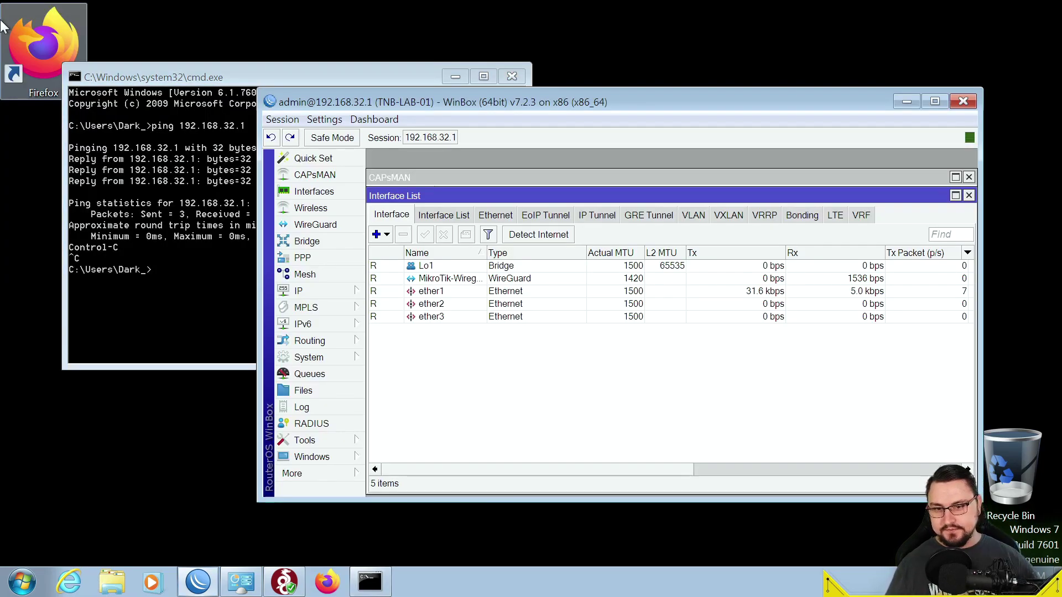
click(907, 105)
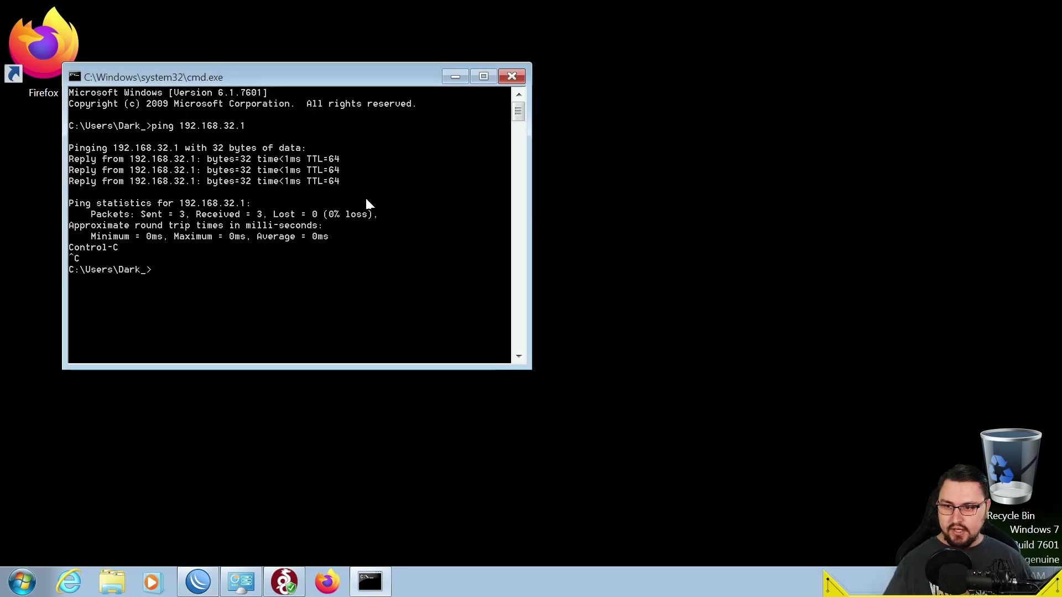
text(pinmg)
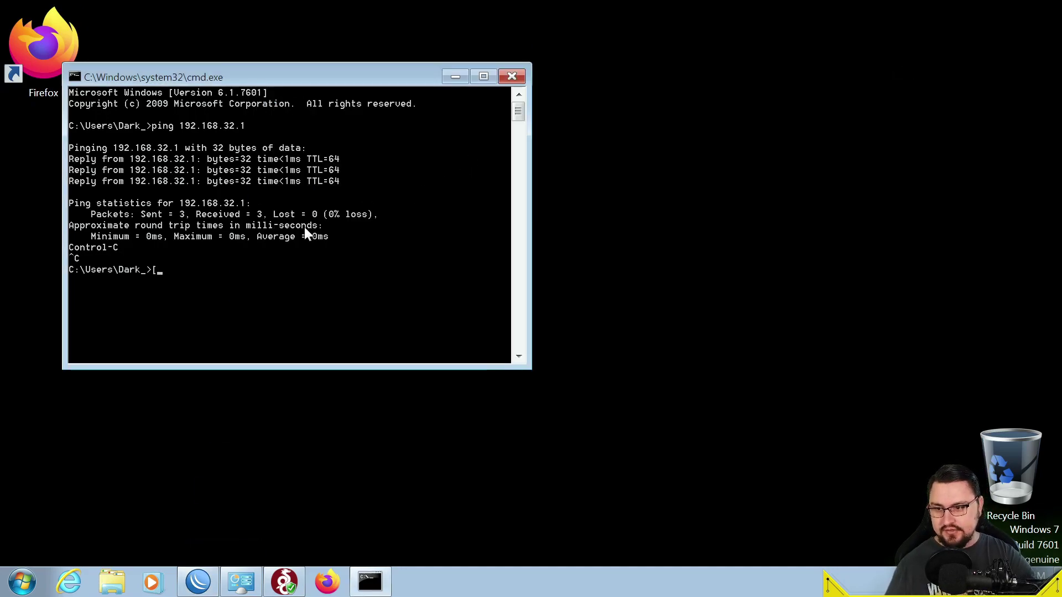
key(BackSpace)
key(BackSpace)
text(g)
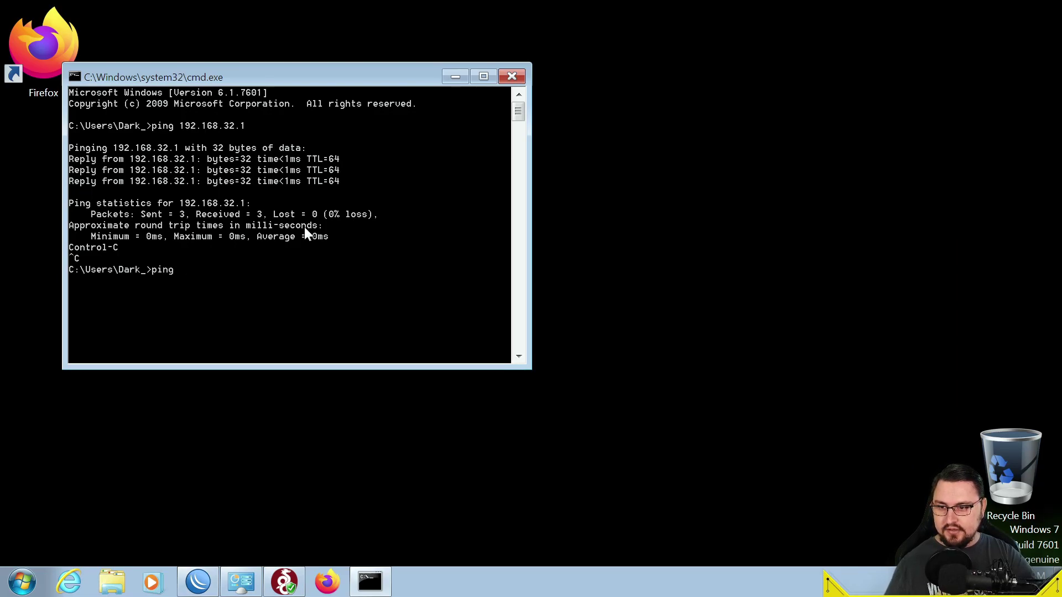
text( www.google.com)
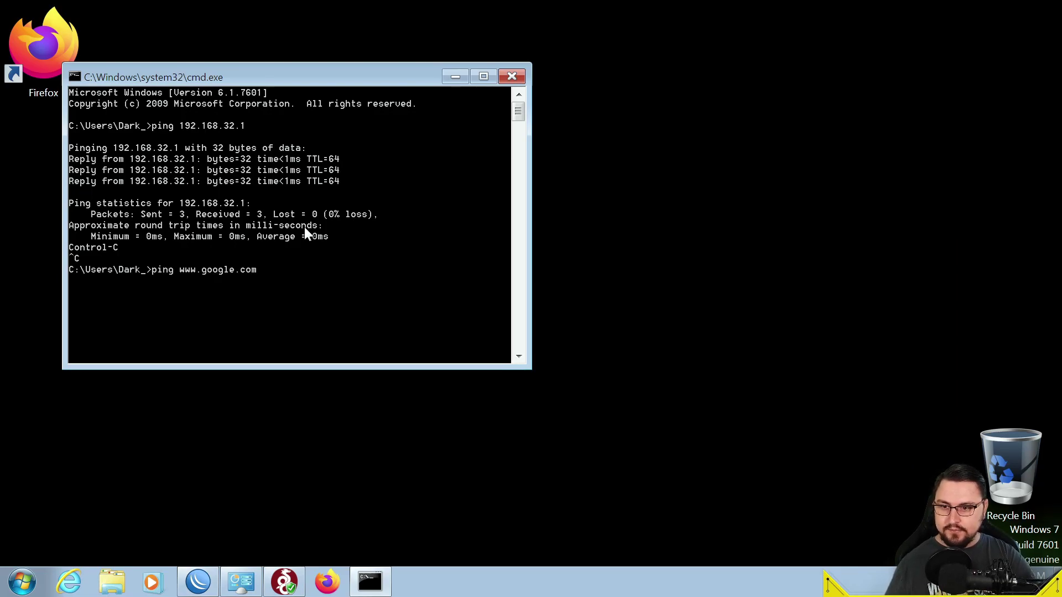
key(Return)
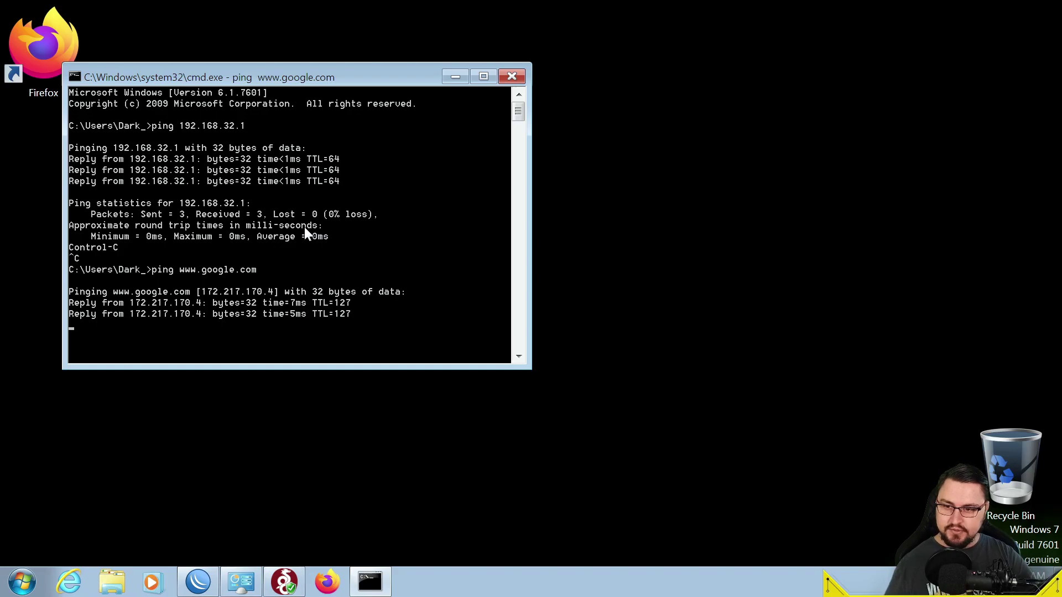
key(ctrl+c)
key(Up)
key(BackSpace)
key(BackSpace)
key(BackSpace)
key(BackSpace)
key(BackSpace)
key(BackSpace)
key(BackSpace)
key(BackSpace)
key(BackSpace)
key(BackSpace)
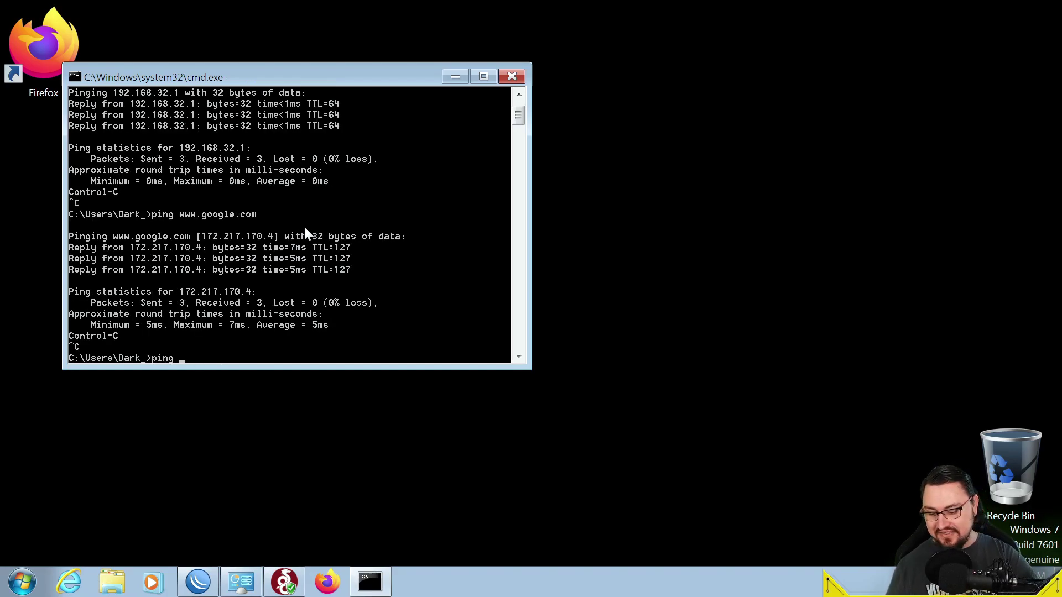
key(BackSpace)
text(1.1.11)
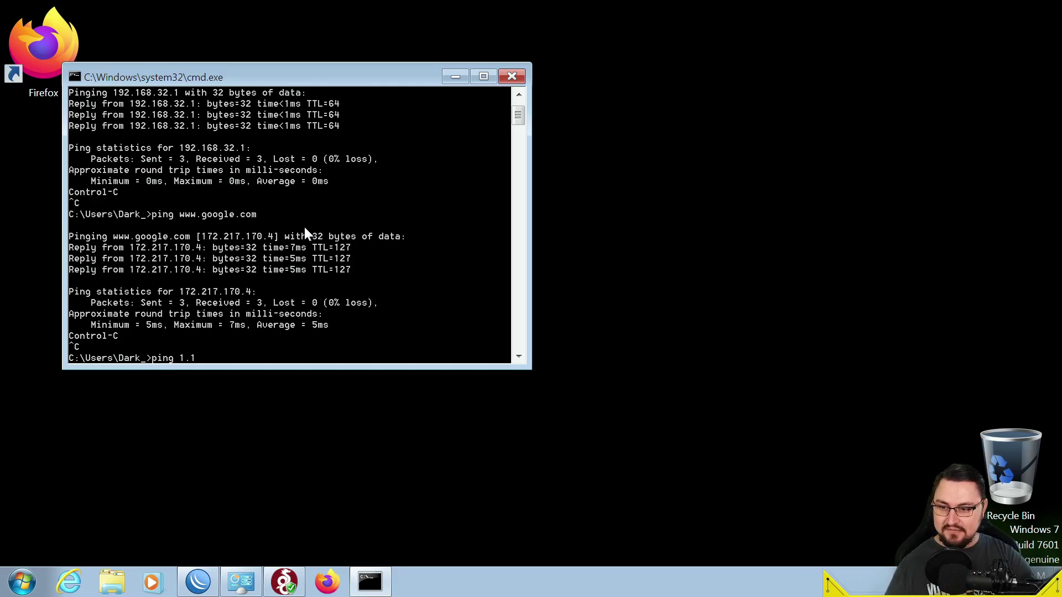
text(.1)
key(Return)
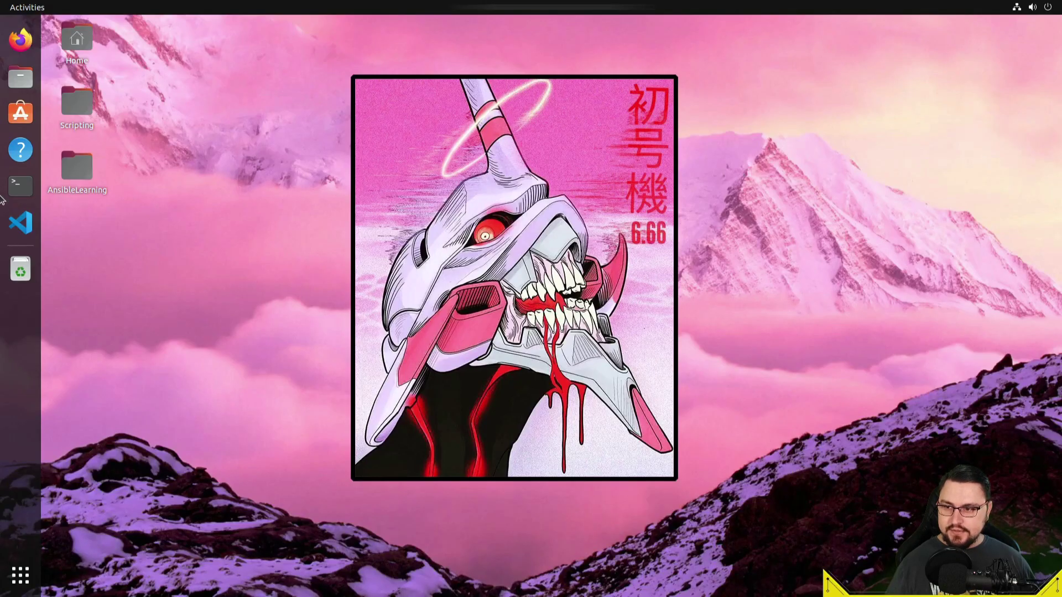
Switch to a terminal on the Ubuntu desktop and run winbox64.exe with wine from the Downloads folder
click(20, 186)
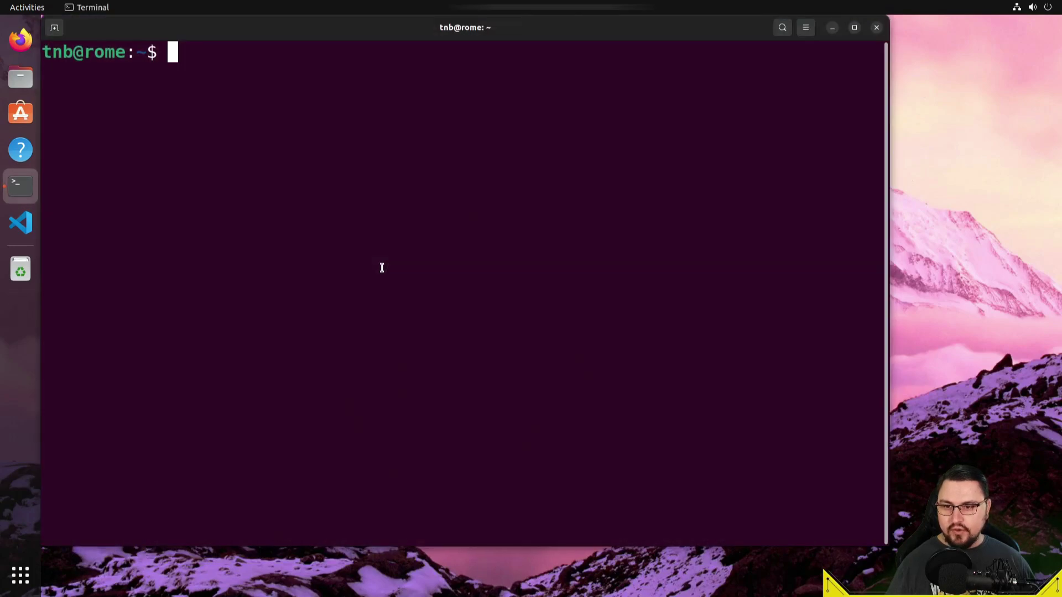
key(Return)
key(Return)
text(cd )
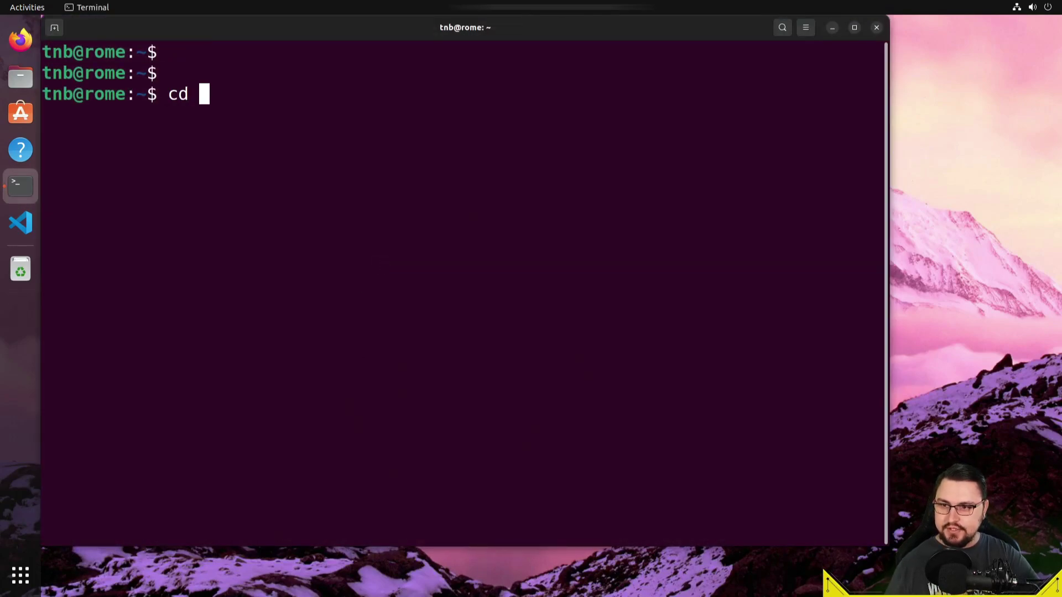
text(Downloads/)
key(Return)
text(wine winbox64.exe)
key(Return)
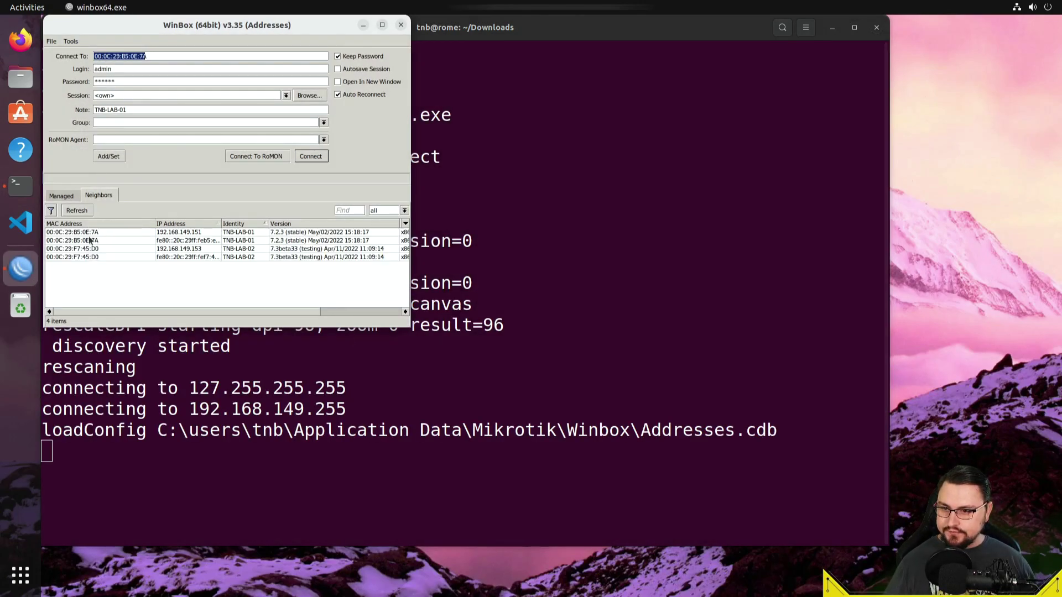
Connect WinBox to the neighbouring router TNB-LAB-01 and bring its session window forward
click(95, 232)
click(307, 157)
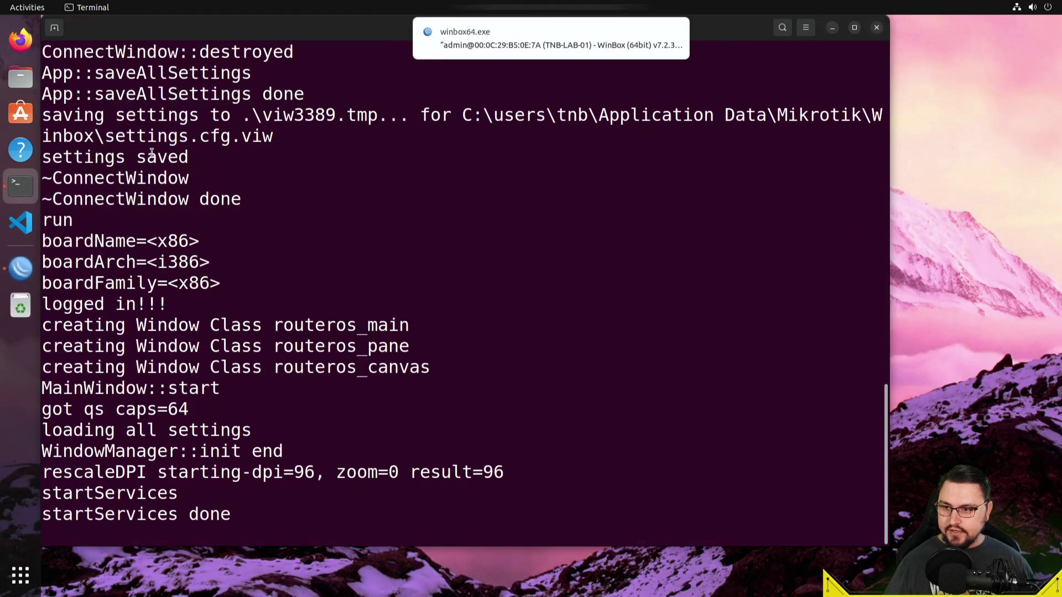
click(20, 268)
drag(189, 36, 603, 127)
click(359, 246)
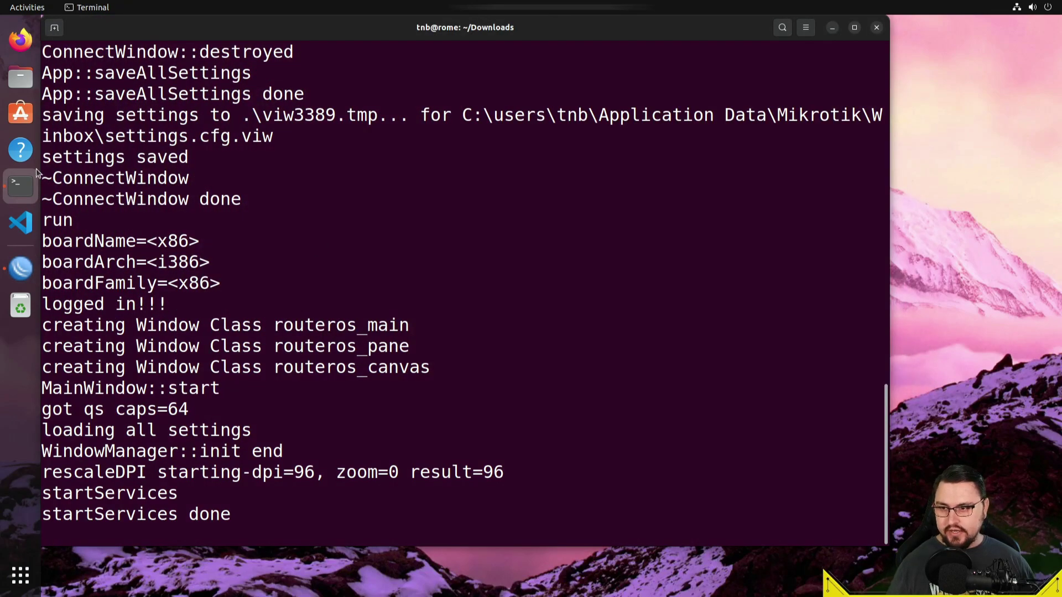
Add a second terminal session and change it to the home directory
click(54, 28)
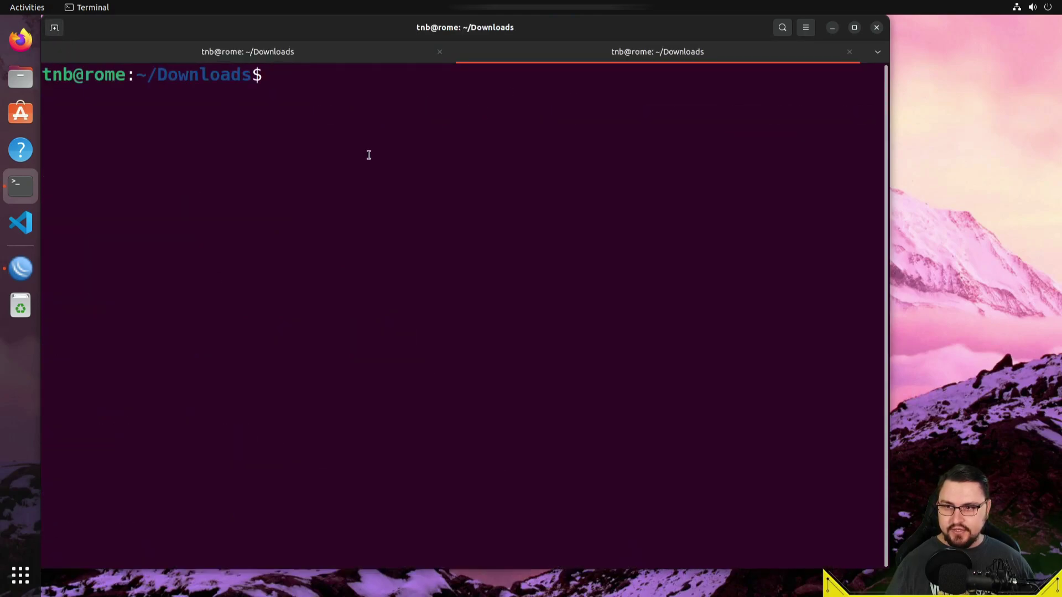
text(cd)
key(Return)
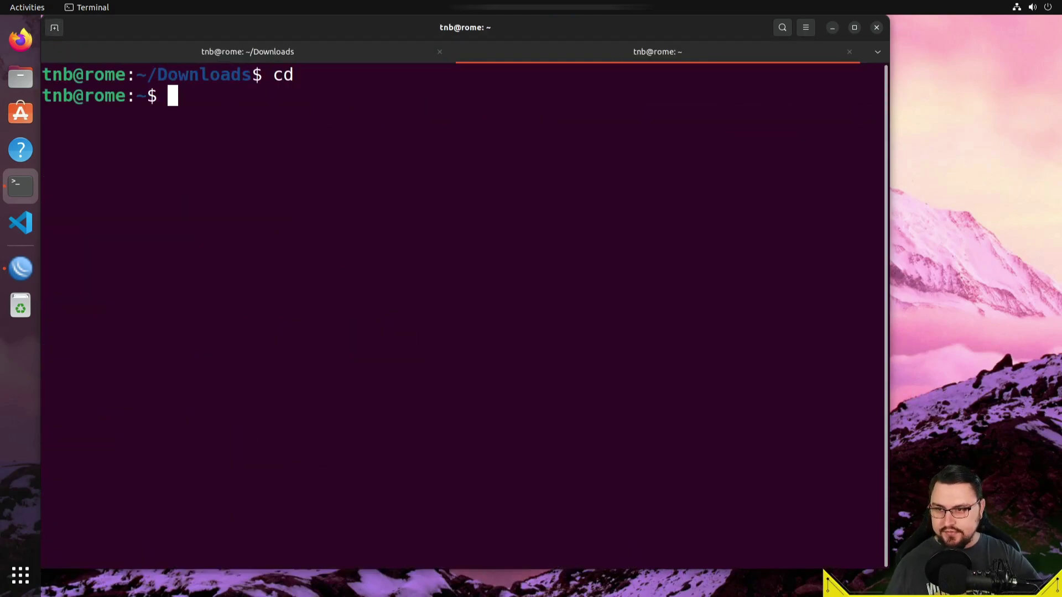
key(Return)
key(Return)
text(sudo aot-)
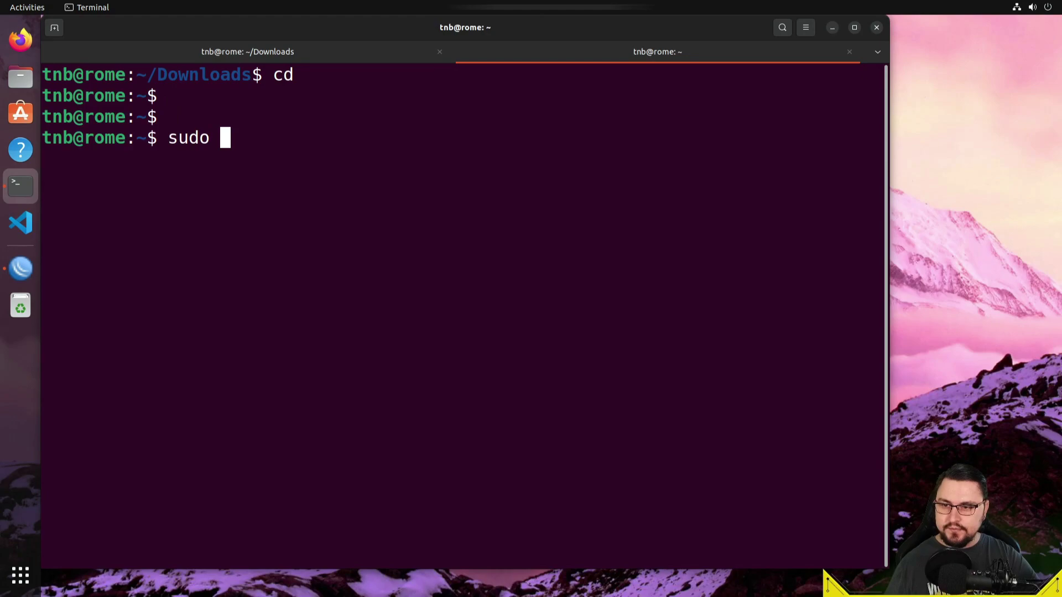
key(BackSpace)
key(BackSpace)
key(BackSpace)
text(p)
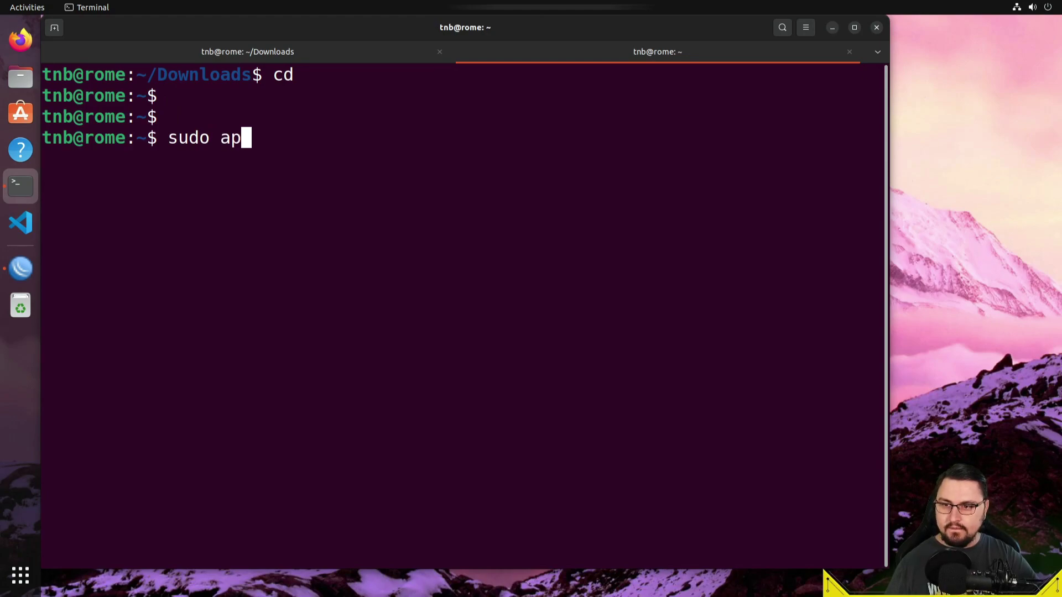
text(t-get install wireguard)
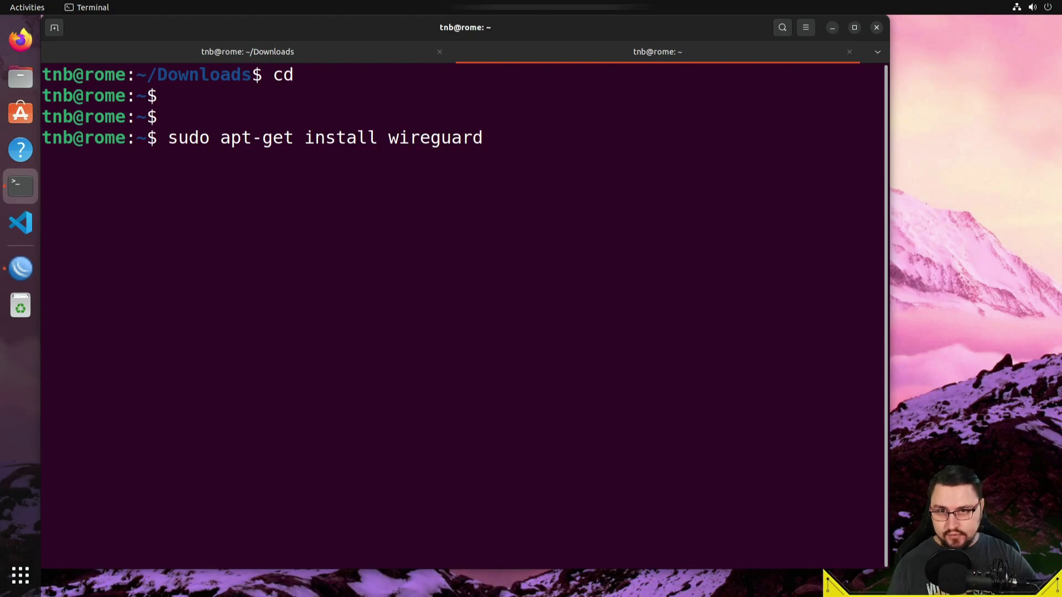
key(BackSpace)
key(BackSpace)
key(BackSpace)
key(BackSpace)
key(BackSpace)
key(BackSpace)
key(BackSpace)
key(BackSpace)
key(BackSpace)
key(BackSpace)
key(BackSpace)
key(BackSpace)
key(BackSpace)
key(BackSpace)
key(BackSpace)
key(BackSpace)
key(BackSpace)
key(BackSpace)
key(BackSpace)
key(BackSpace)
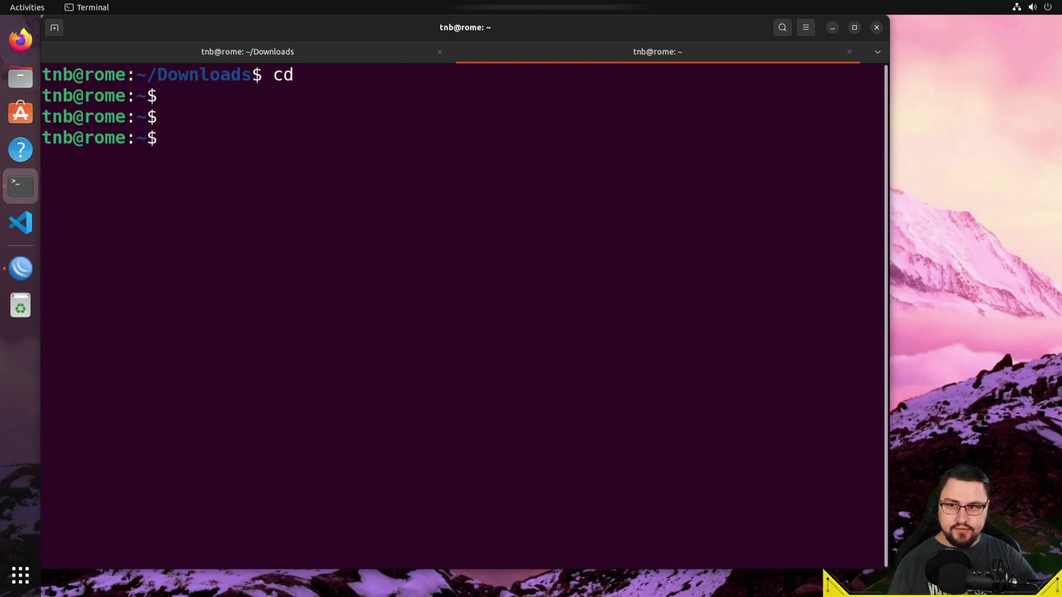
key(Return)
key(Return)
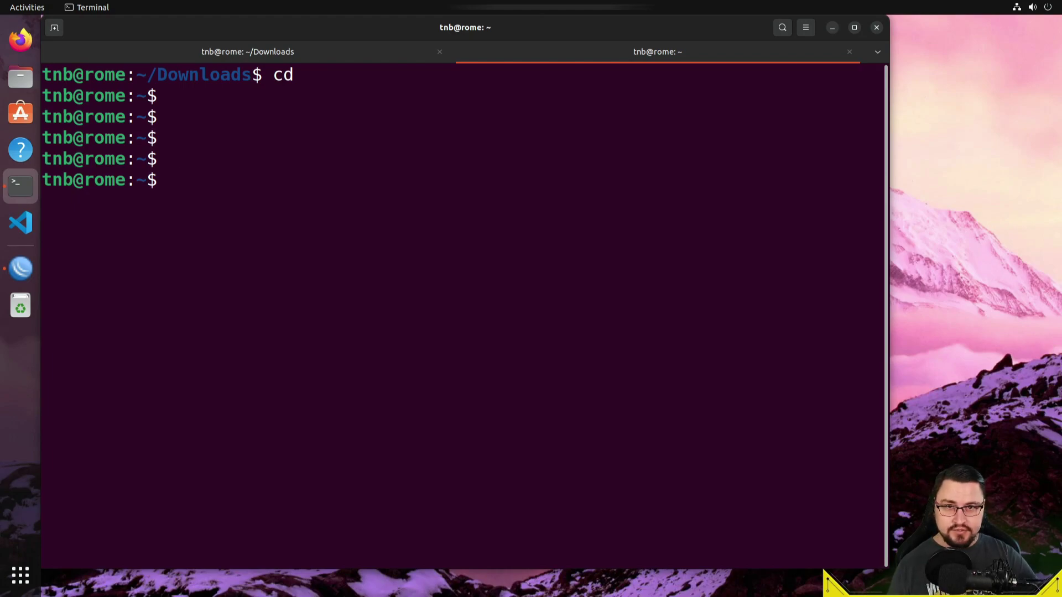
key(Return)
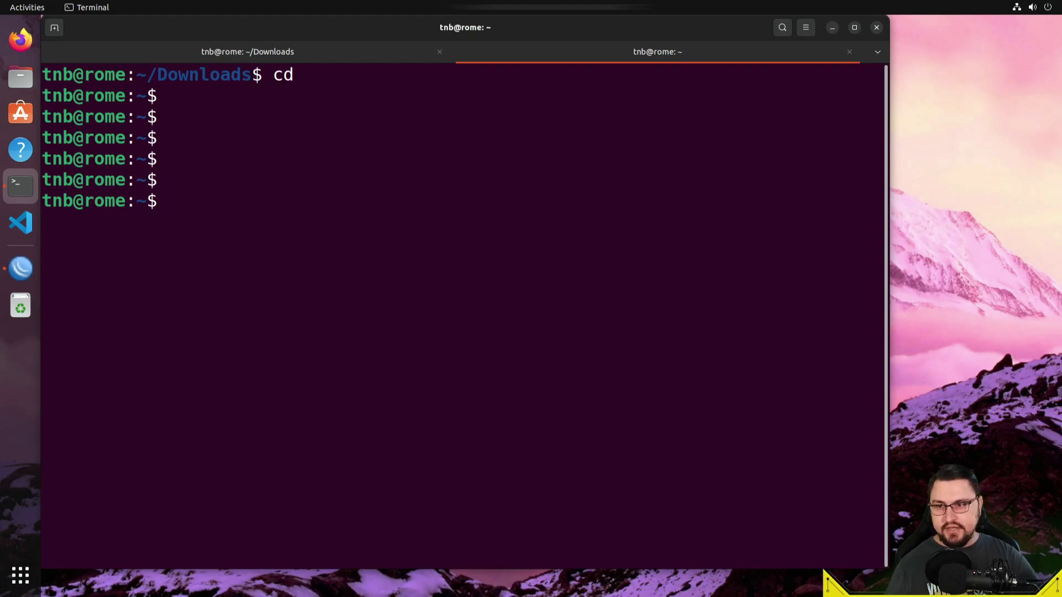
Open /etc/wireguard/wg0.conf in nano with sudo, authenticating with the account password
text(s)
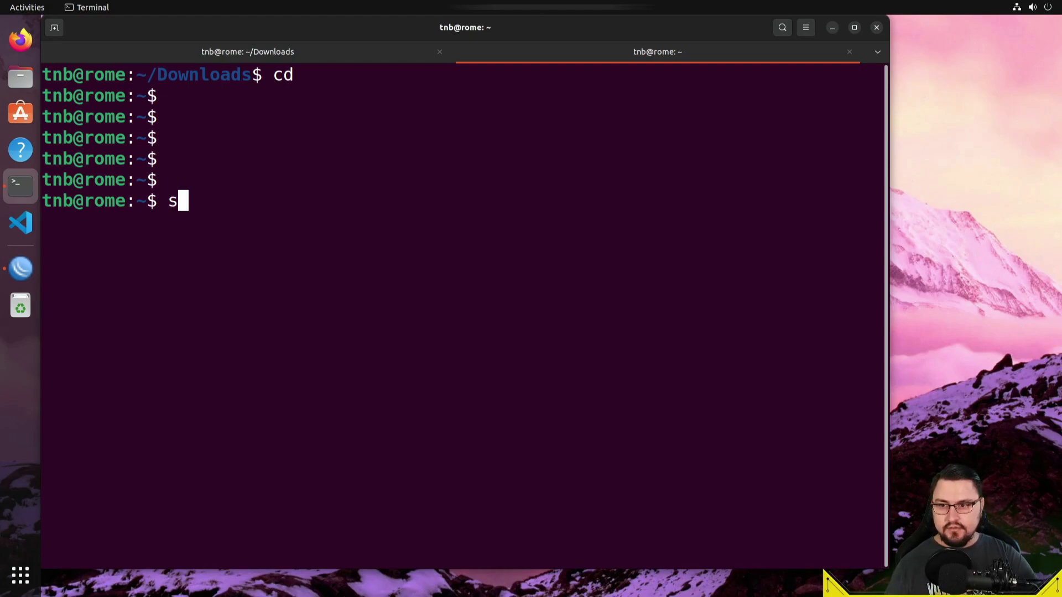
text(udo /etc)
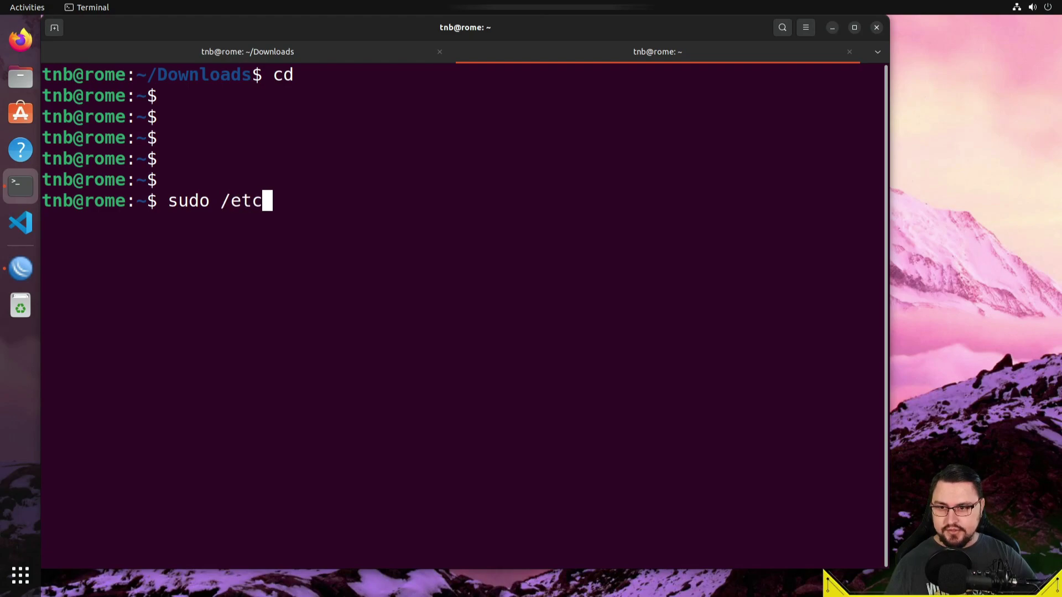
text(/wire)
key(BackSpace)
text(wiregu)
key(Tab)
text(wg)
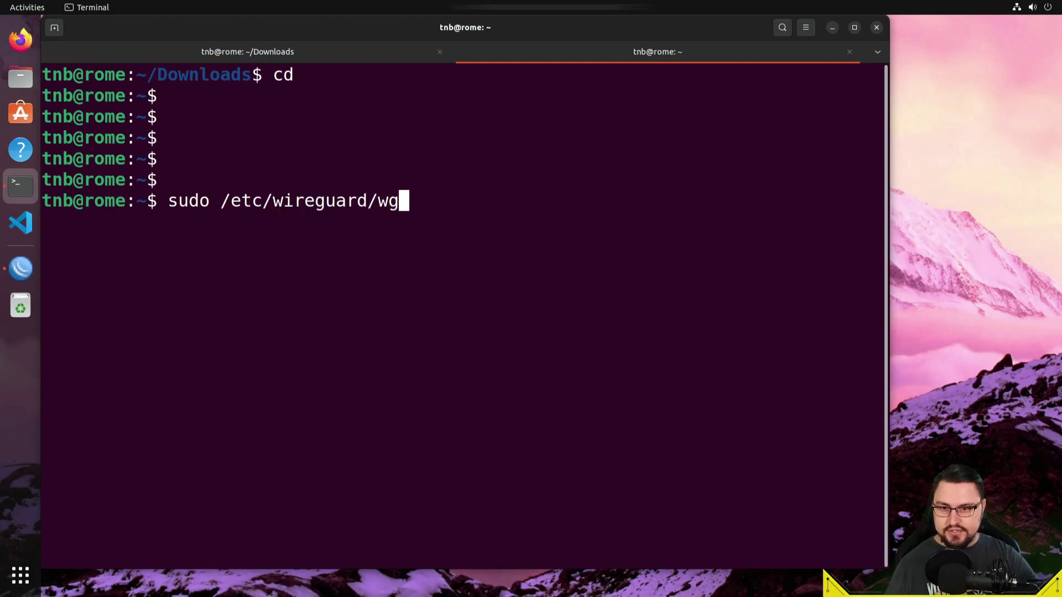
text(0.conf)
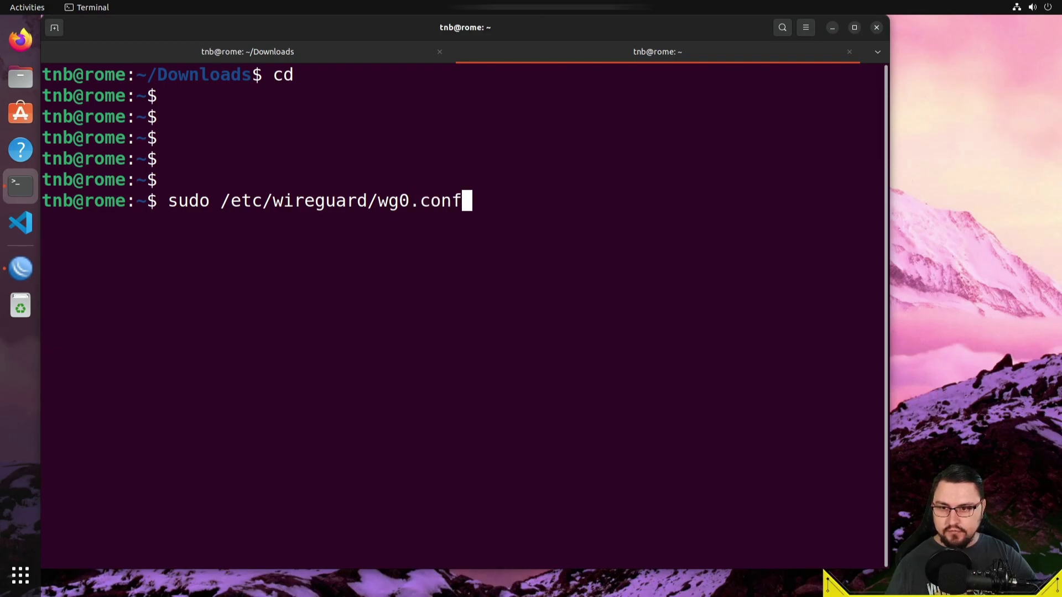
key(Left)
key(Left)
key(Left)
key(Left)
key(Left)
key(Left)
key(Left)
key(Left)
key(Left)
key(Left)
key(Left)
key(Left)
key(Left)
key(Left)
key(Left)
key(Left)
key(Left)
key(Left)
key(Left)
key(Left)
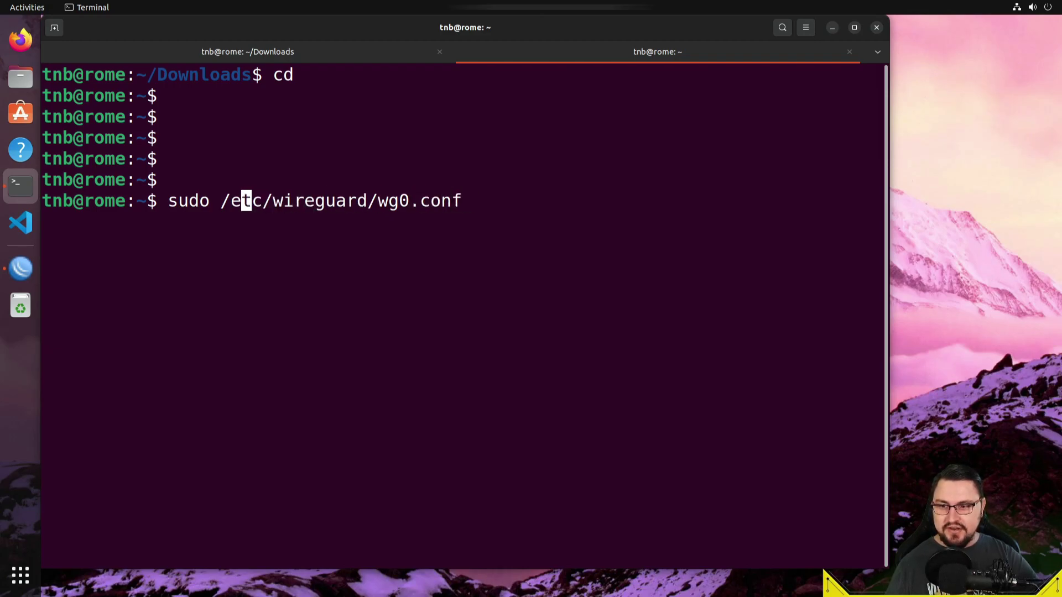
text(nano)
key(Return)
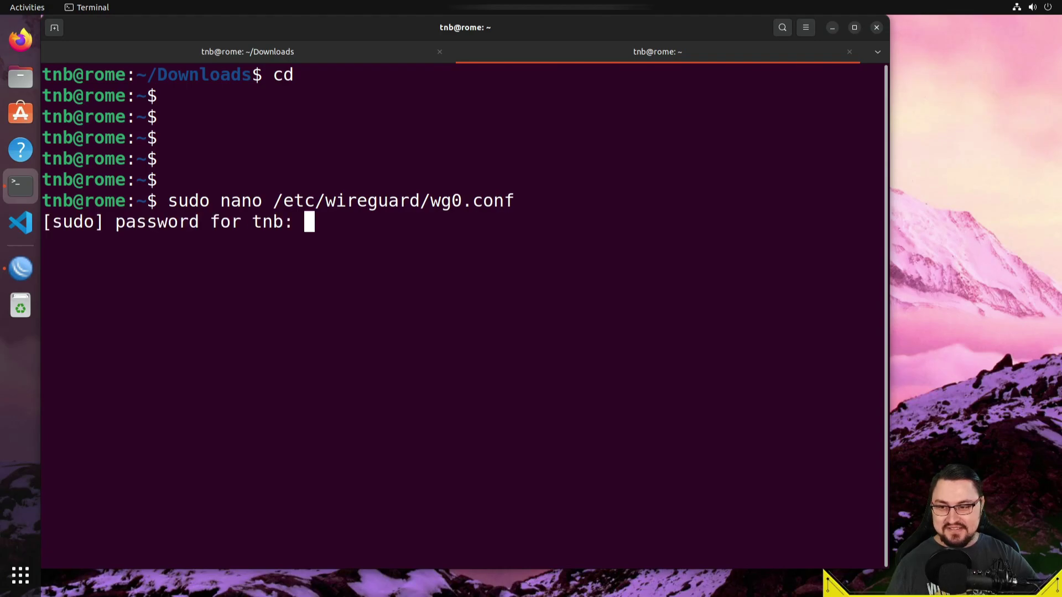
key(Return)
Review the private key and address entries in the [Interface] section of wg0.conf
click(47, 96)
key(Right)
key(Right)
key(Right)
key(Right)
key(Right)
key(Right)
key(Right)
key(Right)
key(Right)
key(Right)
key(Right)
key(Right)
key(Right)
key(Right)
key(Right)
key(Right)
key(Right)
key(Right)
key(Right)
key(Right)
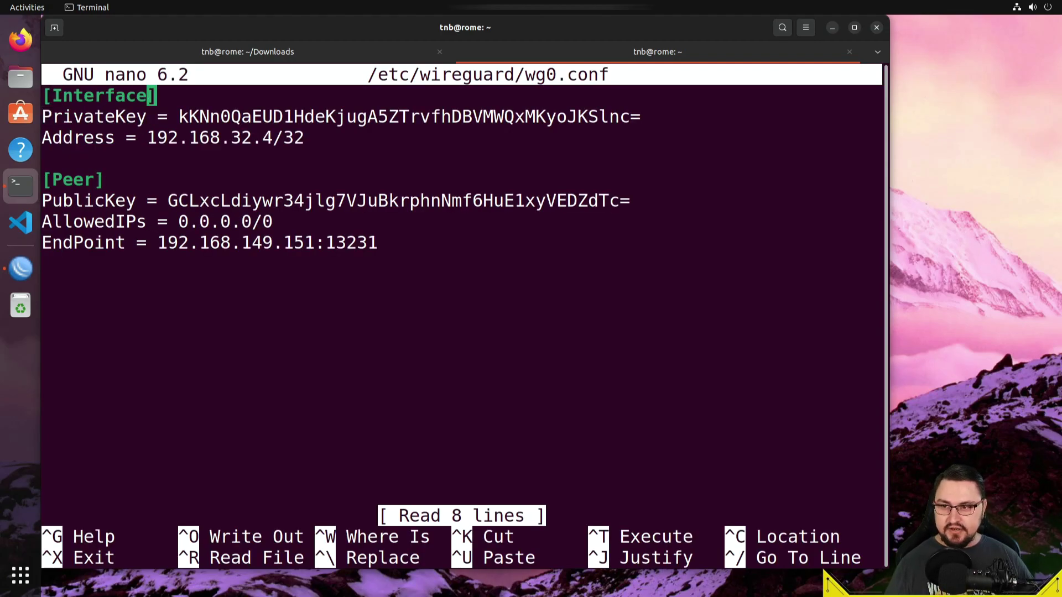
key(Right)
key(Right)
key(Right)
key(Right)
key(Right)
key(Right)
key(Right)
key(Right)
key(Right)
key(Right)
key(Right)
key(Right)
key(Right)
key(Right)
key(Right)
key(Right)
key(Right)
key(Right)
key(Right)
key(Right)
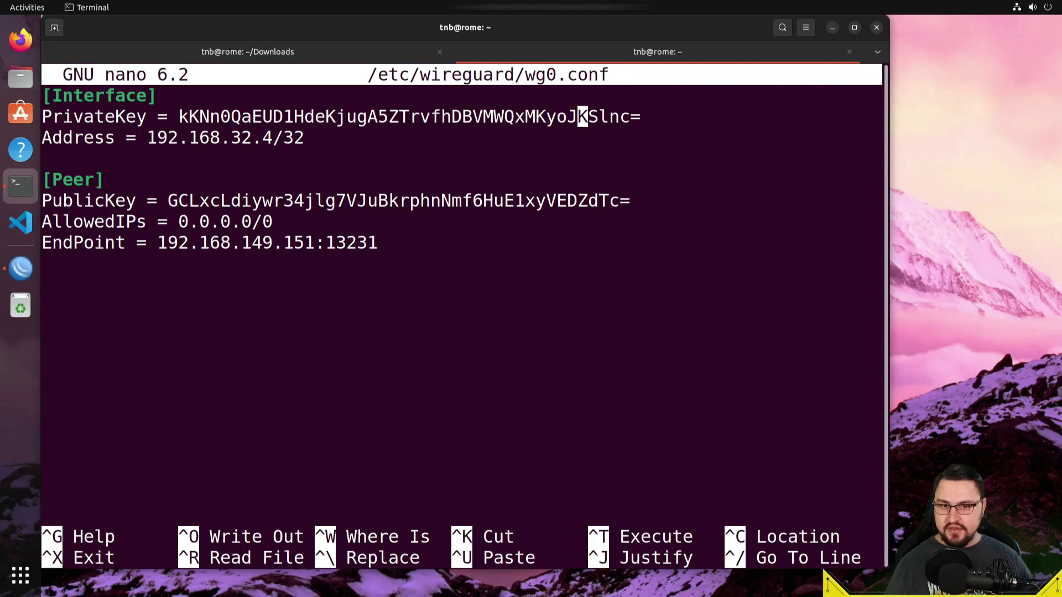
key(Right)
key(Right)
key(Right)
key(Right)
key(Right)
key(Right)
key(Right)
key(Left)
key(Left)
key(Left)
key(Left)
key(Left)
key(Left)
key(Left)
key(Left)
key(Left)
key(Left)
key(Left)
key(Left)
key(Left)
key(Left)
key(Left)
key(Left)
key(Right)
key(Right)
key(Right)
key(Right)
key(Right)
key(Right)
key(Right)
key(Right)
key(Right)
key(Right)
key(Right)
key(Right)
key(Right)
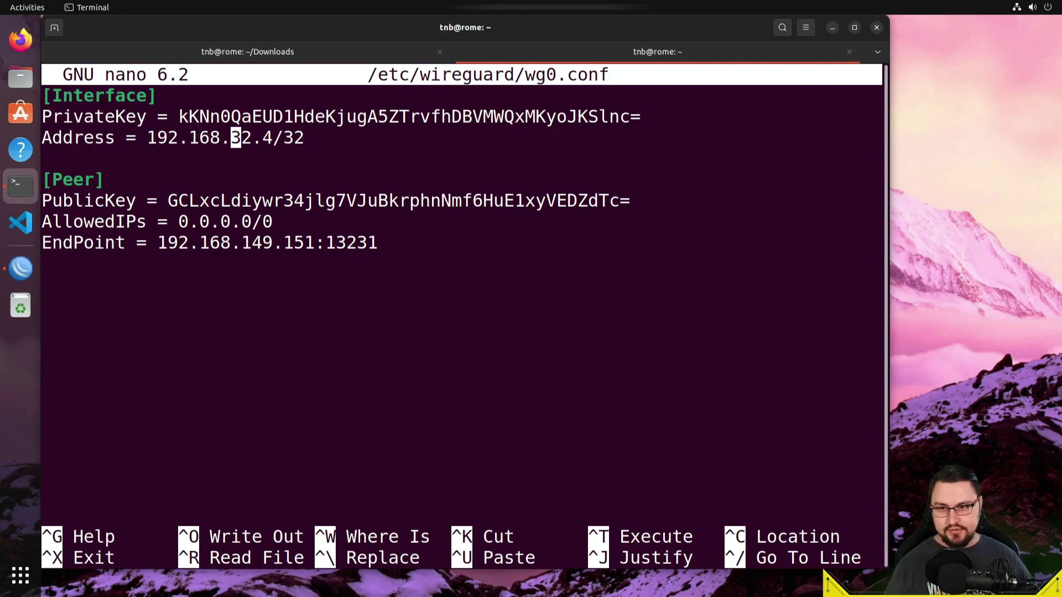
key(Right)
key(Right)
key(Right)
key(Right)
key(Right)
key(Right)
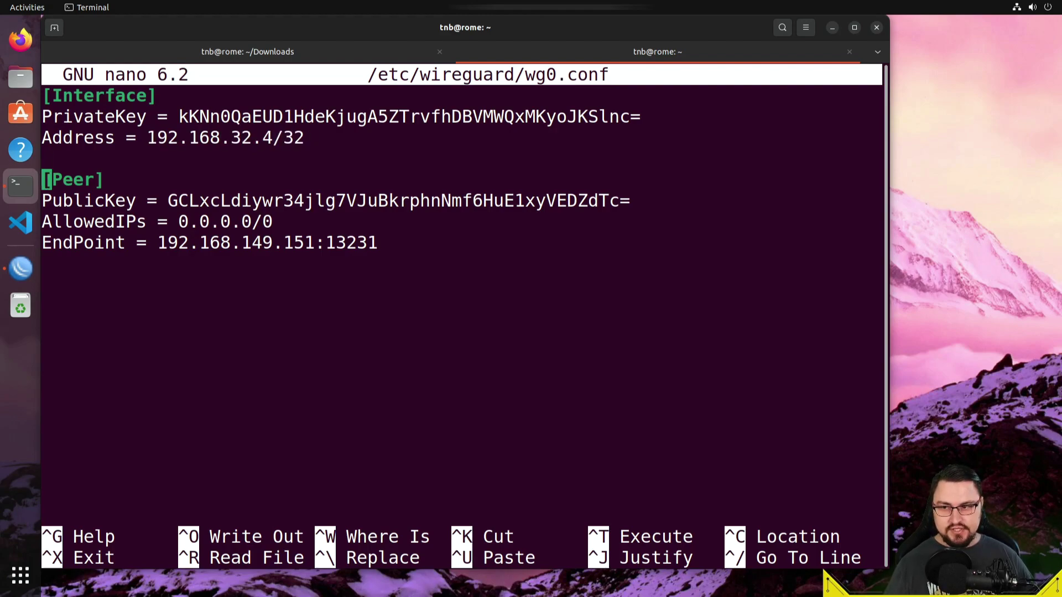
Place the text cursor at the end of the PublicKey line in the [Peer] section of wg0.conf
key(Down)
key(Left)
key(Right)
key(Right)
key(Right)
key(Right)
key(Right)
key(Right)
key(Right)
key(Right)
key(Right)
key(Right)
key(Right)
key(Right)
key(Right)
key(Right)
key(Right)
key(Right)
key(Right)
key(Right)
key(Right)
key(Right)
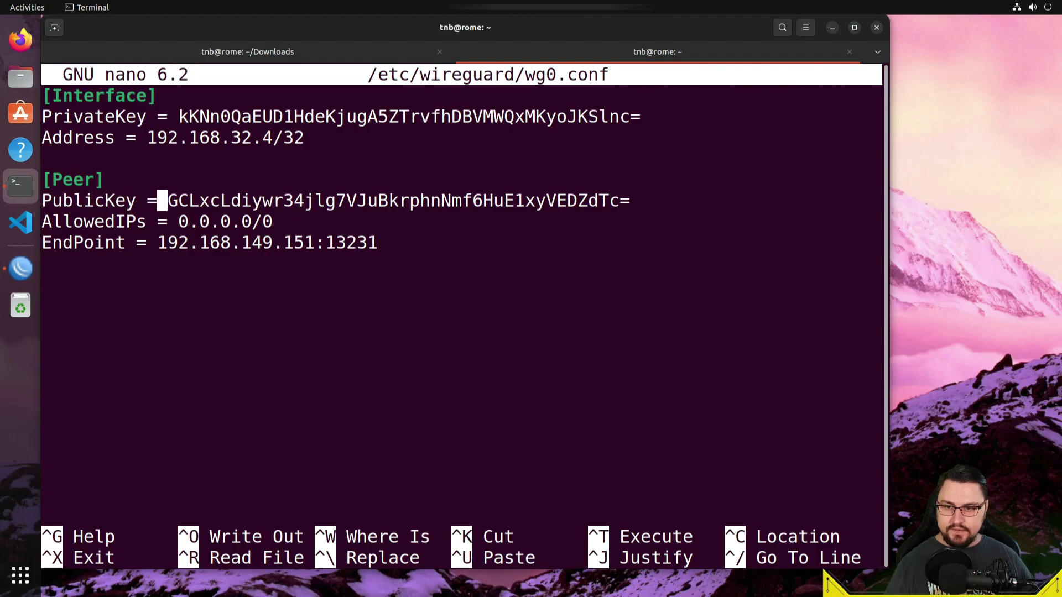
key(Right)
key(Right)
key(Right)
key(Right)
key(Right)
key(Right)
key(Right)
key(Right)
key(Right)
key(Right)
key(Right)
key(Right)
key(Right)
key(Left)
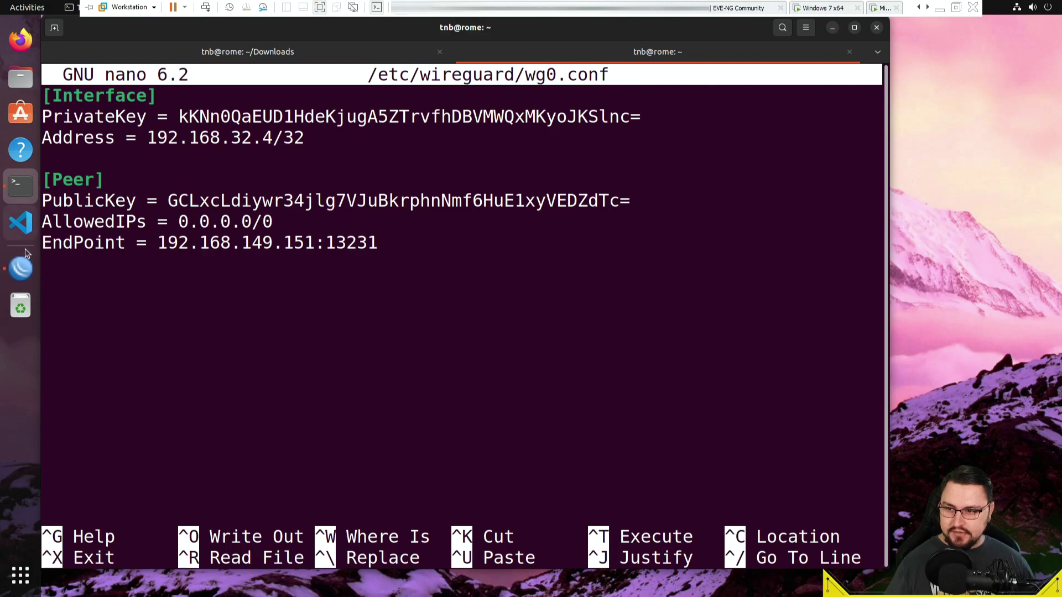
Switch to the WinBox session, maximize its window and show the router's WireGuard interface list
click(20, 268)
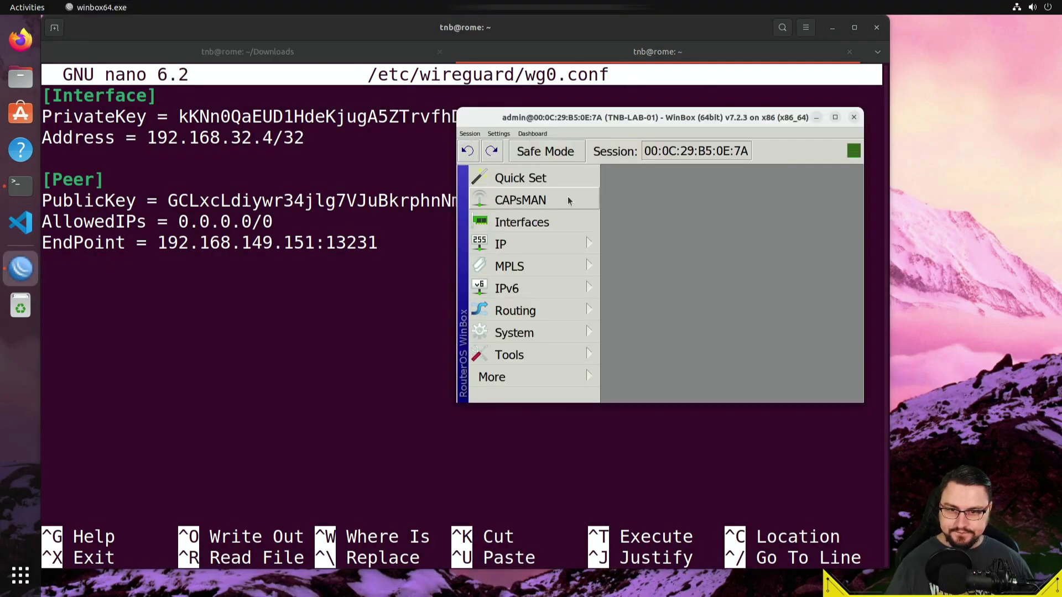
double_click(625, 117)
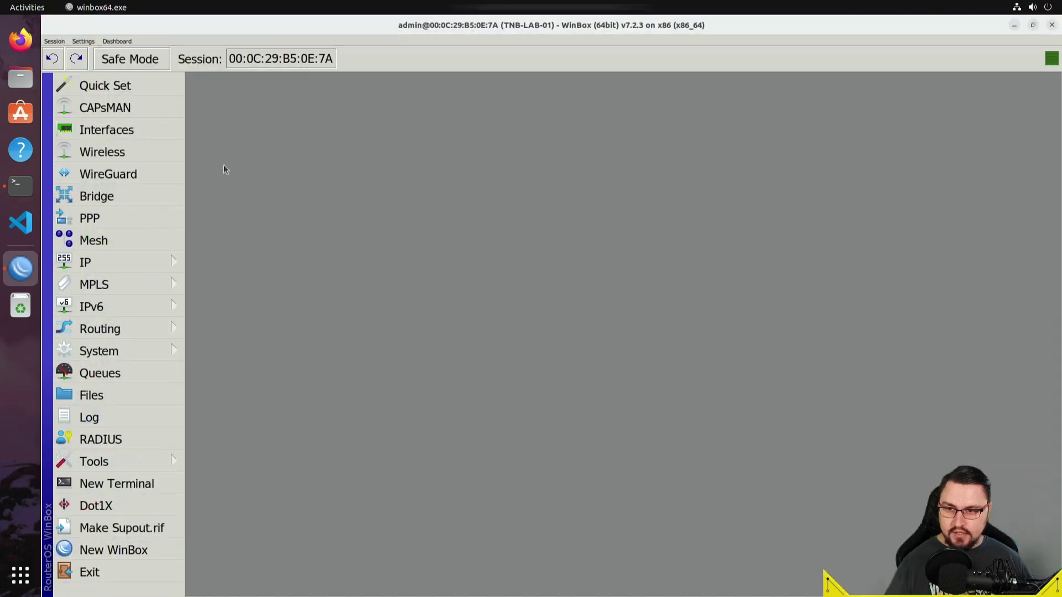
click(117, 177)
click(292, 166)
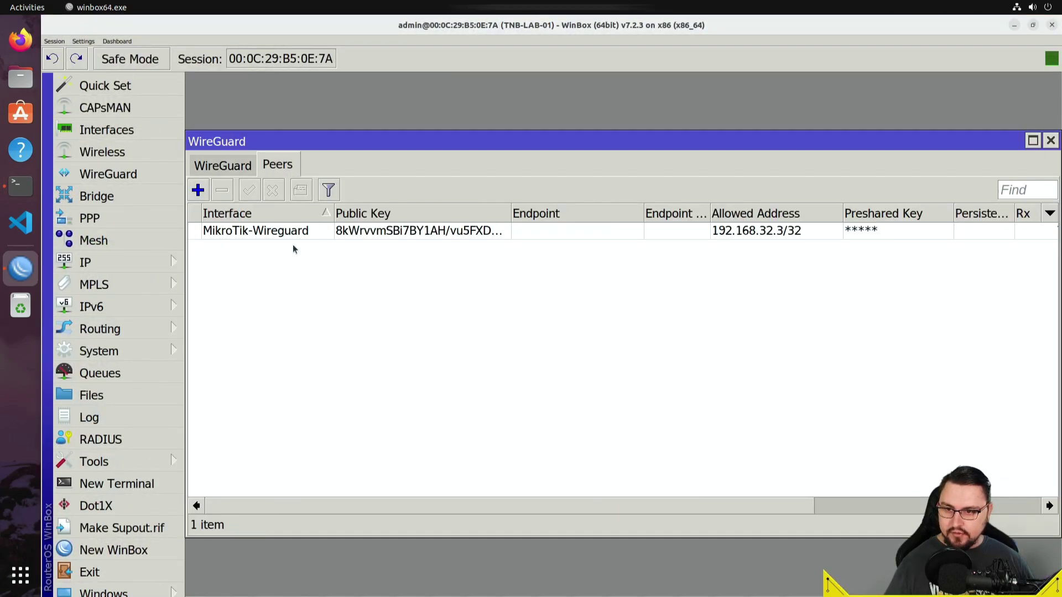
click(223, 165)
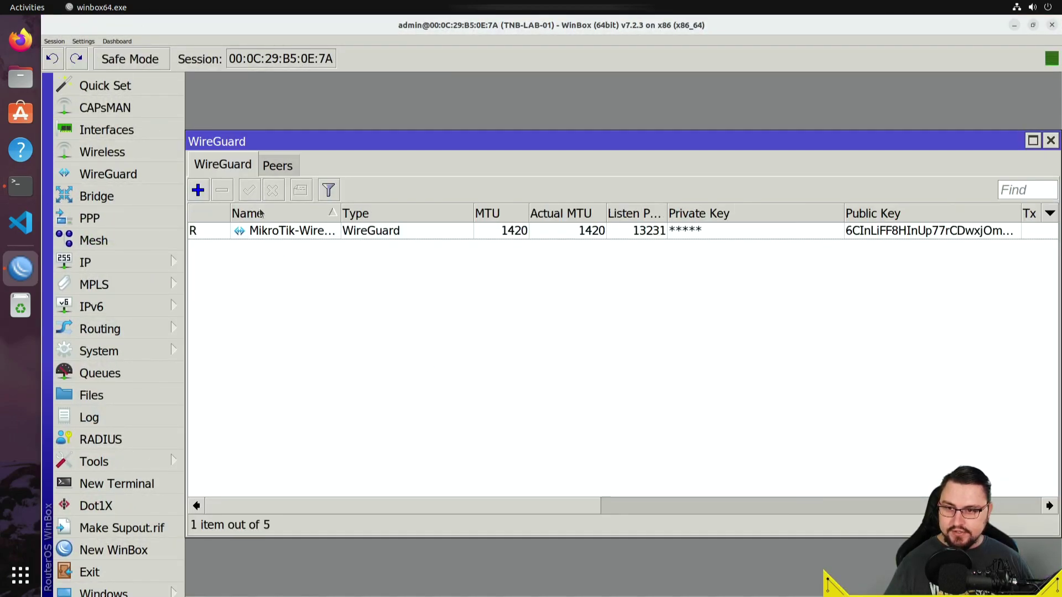
Open the MikroTik-Wireguard interface's properties and copy its whole public key
double_click(314, 233)
drag(741, 362, 442, 364)
right_click(464, 374)
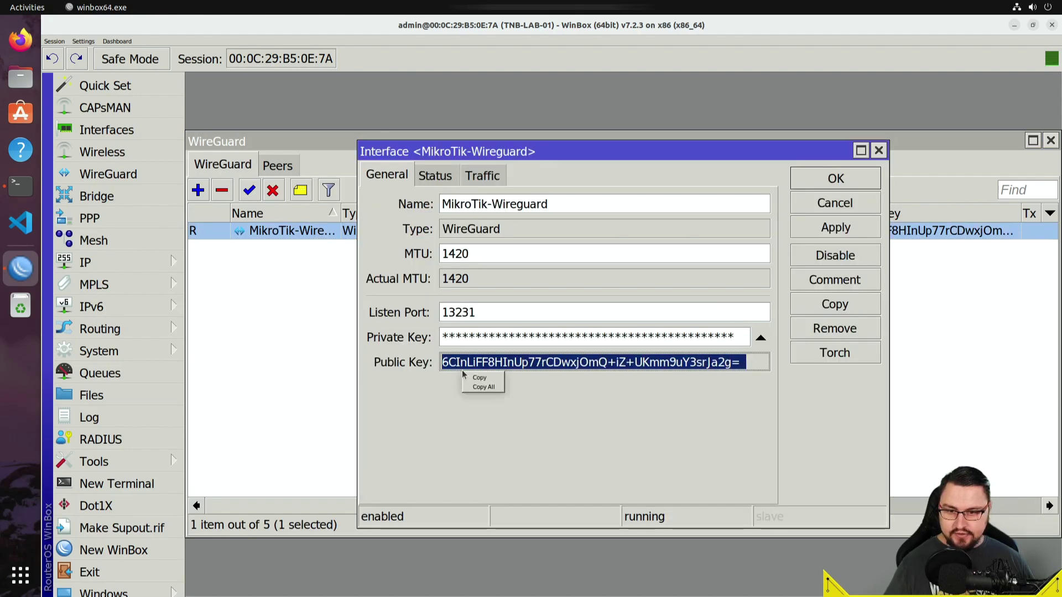
click(479, 377)
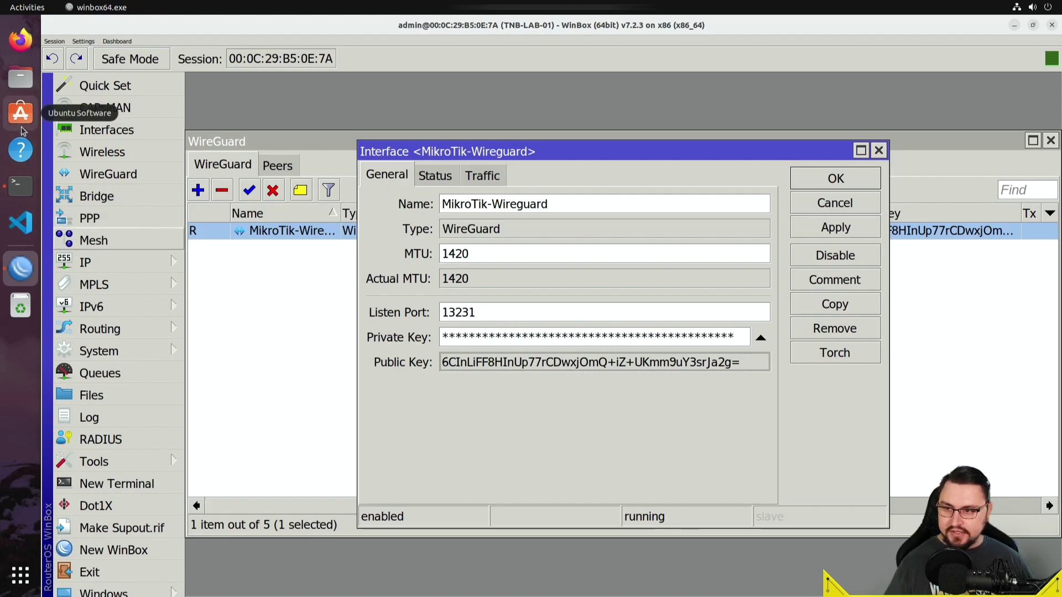
Switch to the terminal and replace the peer's PublicKey value in wg0.conf with the router public key copied from WinBox
click(18, 191)
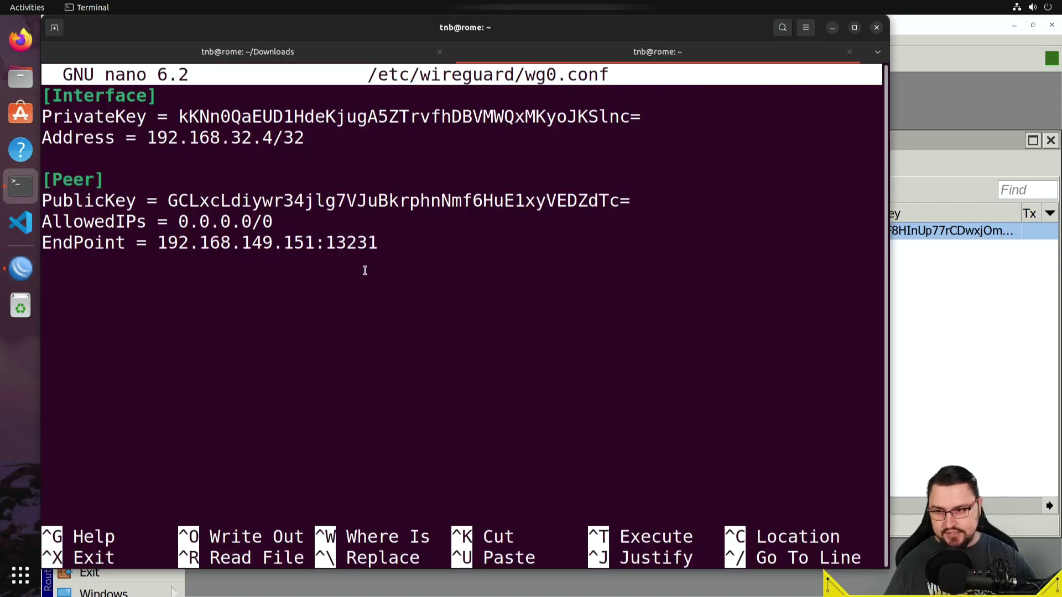
key(BackSpace)
key(BackSpace)
key(BackSpace)
key(BackSpace)
key(BackSpace)
key(BackSpace)
key(BackSpace)
key(BackSpace)
key(BackSpace)
key(BackSpace)
key(BackSpace)
key(BackSpace)
key(BackSpace)
key(BackSpace)
key(BackSpace)
key(BackSpace)
key(BackSpace)
key(BackSpace)
key(BackSpace)
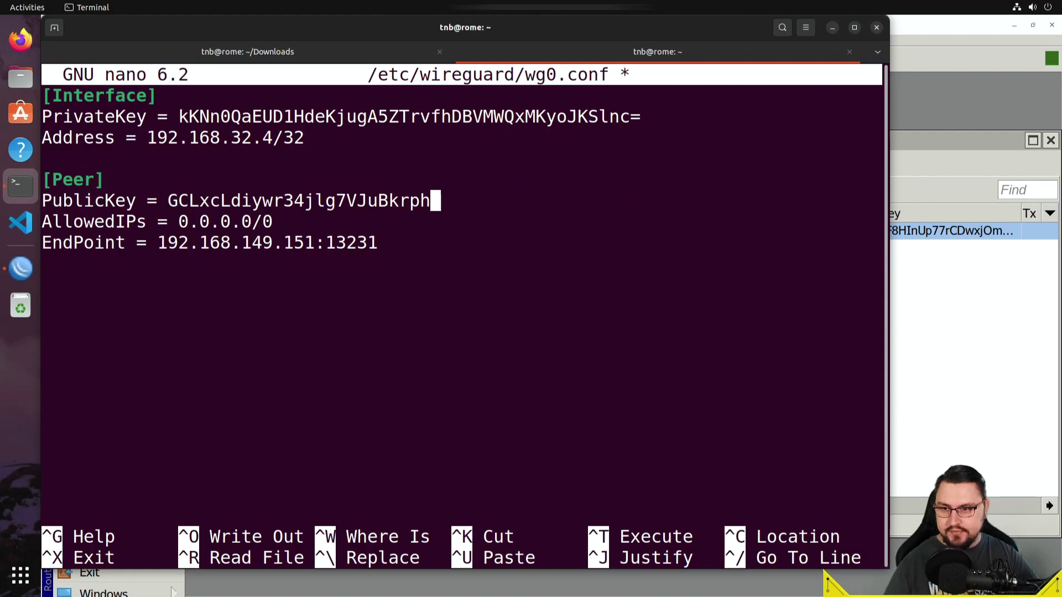
key(BackSpace)
key(BackSpace)
key(BackSpace)
key(BackSpace)
key(BackSpace)
key(BackSpace)
key(BackSpace)
key(BackSpace)
key(BackSpace)
key(BackSpace)
key(BackSpace)
key(BackSpace)
key(BackSpace)
key(BackSpace)
key(BackSpace)
key(BackSpace)
key(BackSpace)
key(BackSpace)
key(BackSpace)
key(BackSpace)
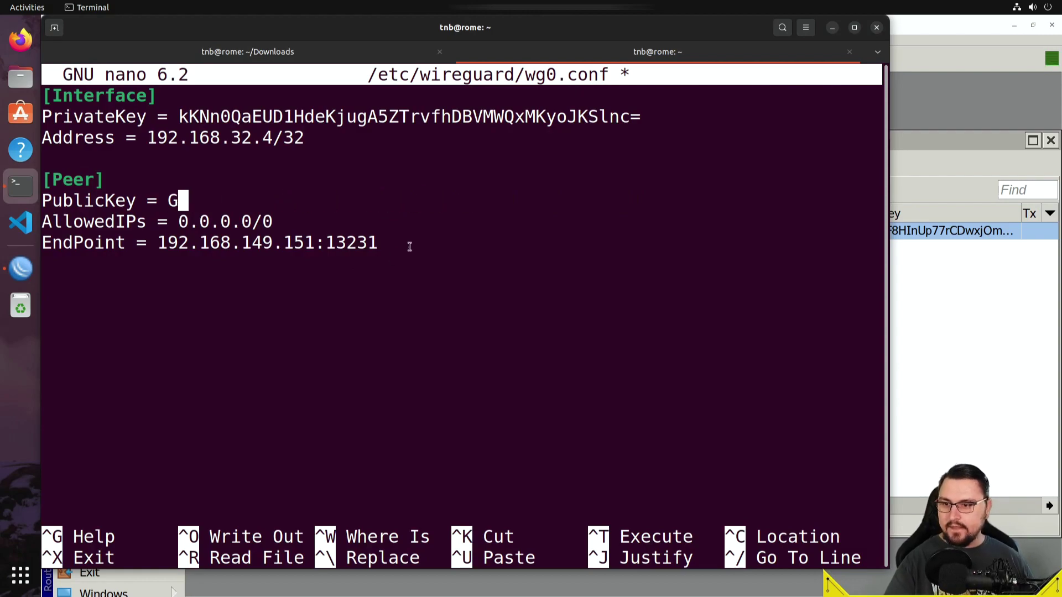
key(BackSpace)
right_click(407, 248)
click(454, 274)
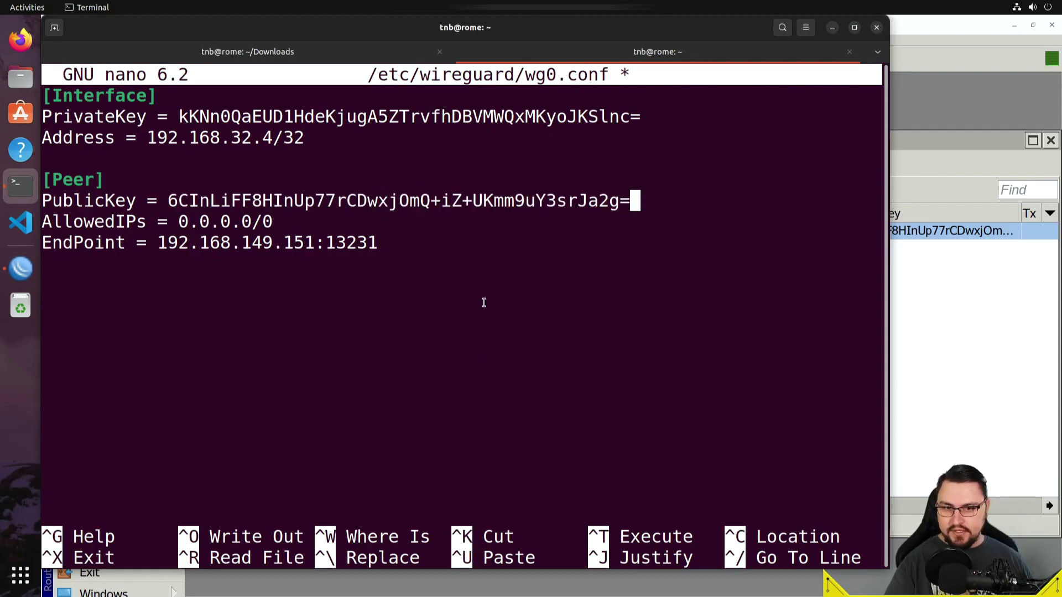
Review the AllowedIPs entry and the address and port of the EndPoint entry in the [Peer] section of wg0.conf
key(Down)
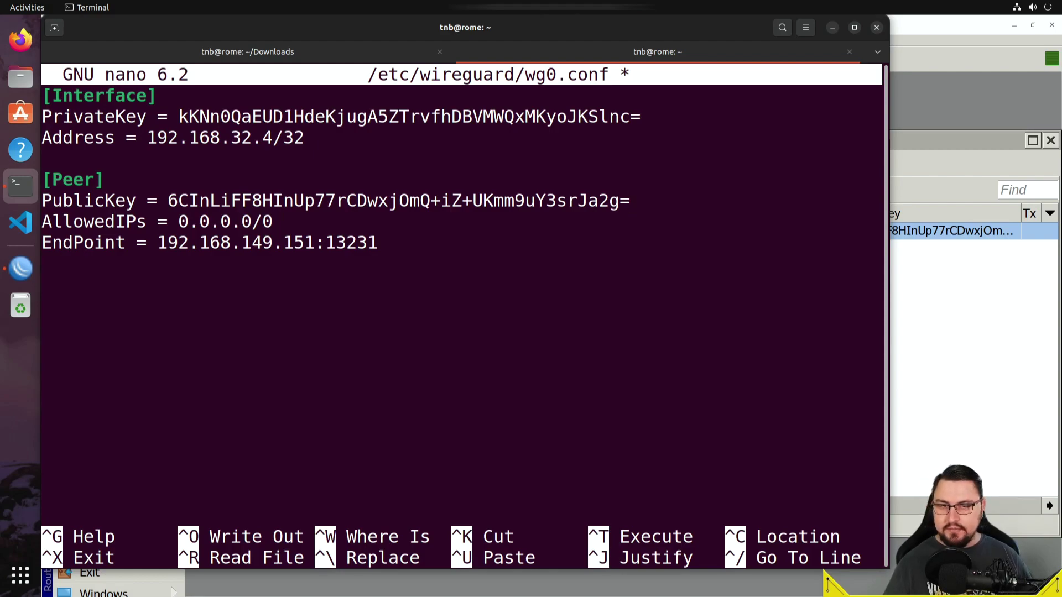
key(Left)
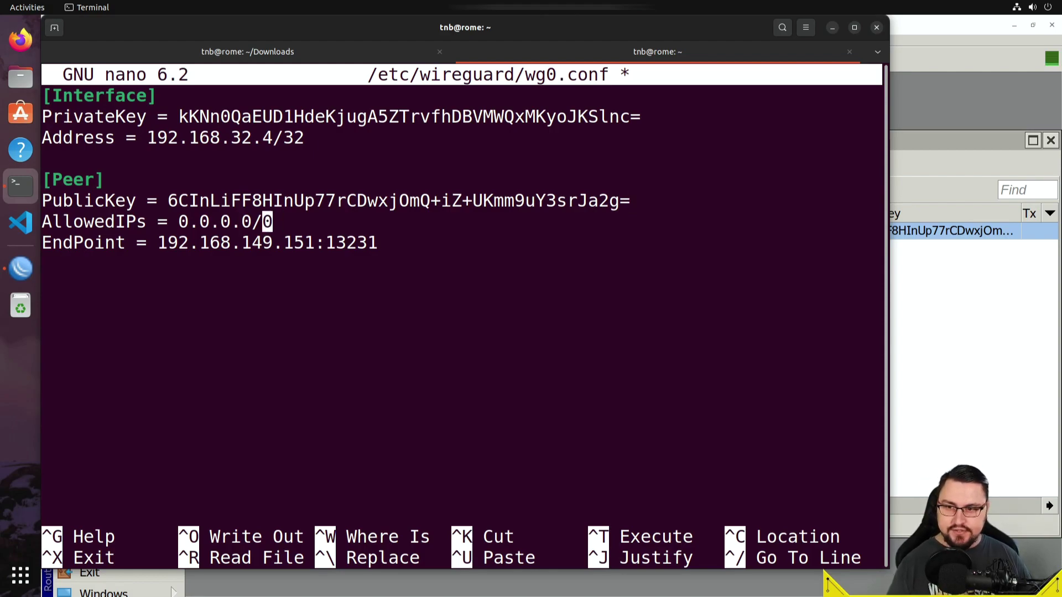
key(Right)
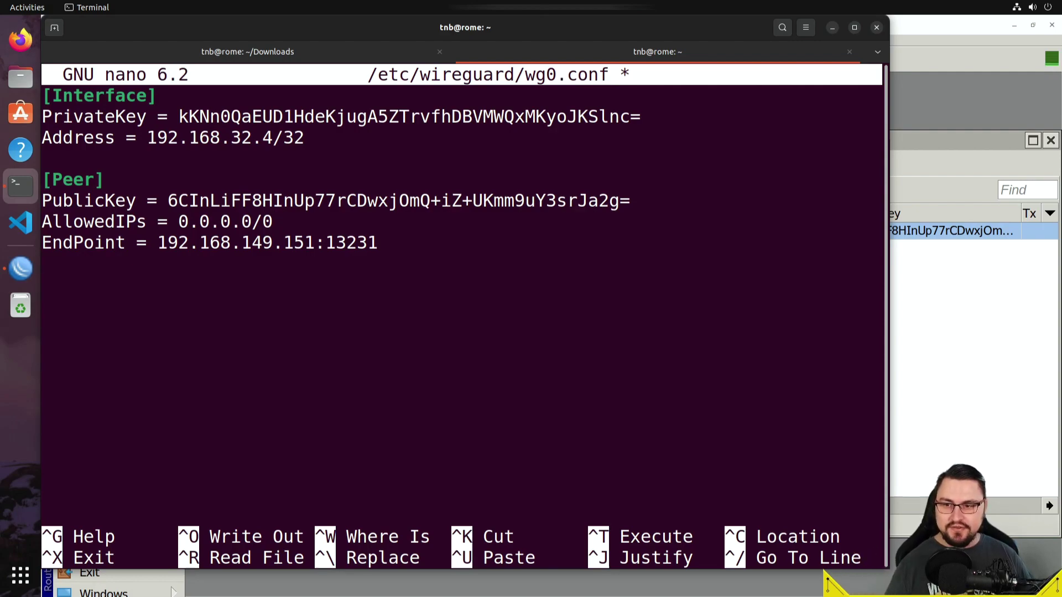
key(Down)
key(Left)
key(Left)
key(Left)
key(Left)
key(Left)
key(Left)
key(Left)
key(Left)
key(Left)
key(Left)
key(Right)
key(Right)
key(Right)
key(Right)
key(Right)
key(Right)
key(Right)
key(Right)
key(Right)
key(Right)
key(Right)
key(Right)
key(Right)
key(Right)
key(Right)
key(Left)
key(Left)
key(Left)
key(Left)
key(Left)
key(Left)
key(Left)
key(Left)
key(Left)
key(Left)
key(Left)
key(Left)
key(Right)
key(Right)
key(Right)
key(Right)
key(Right)
key(Right)
key(Right)
key(Right)
key(Right)
key(Right)
key(Right)
key(Right)
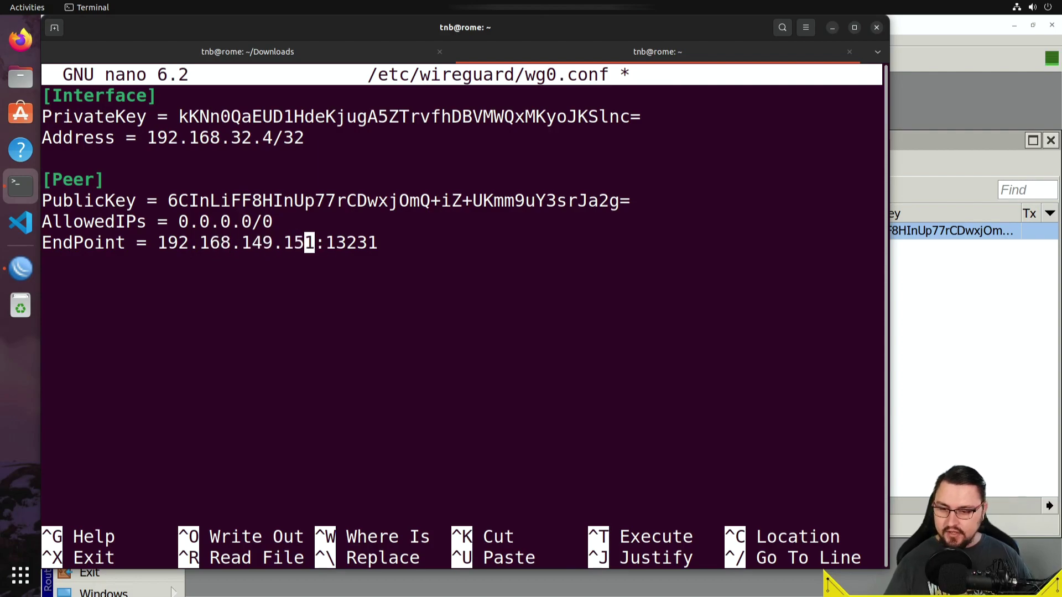
key(Right)
key(Right)
key(Right)
key(Right)
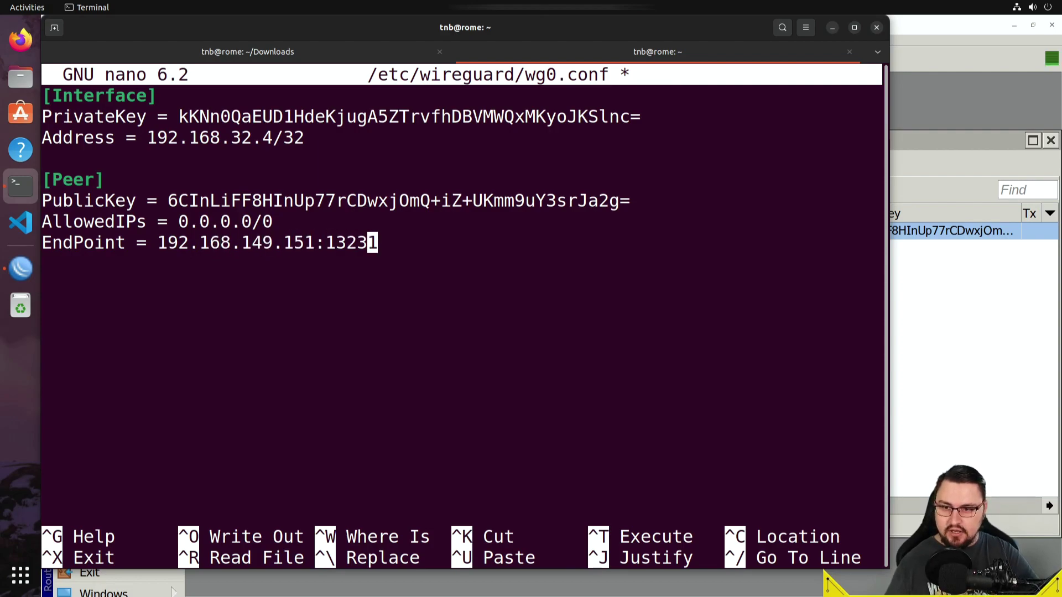
Save /etc/wireguard/wg0.conf under the same name and exit nano to the shell prompt
key(ctrl+o)
key(Return)
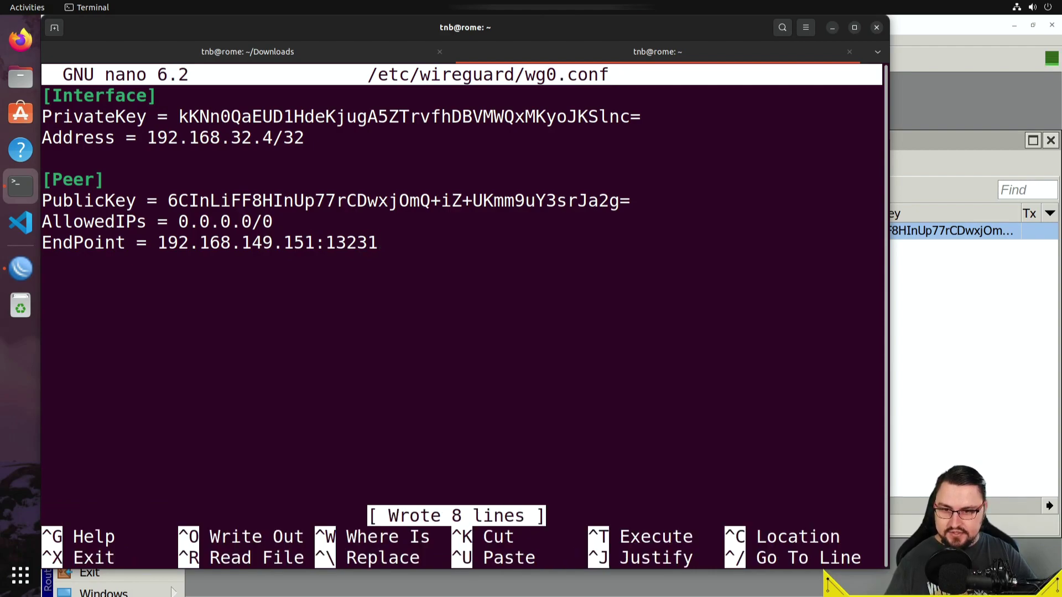
key(ctrl+x)
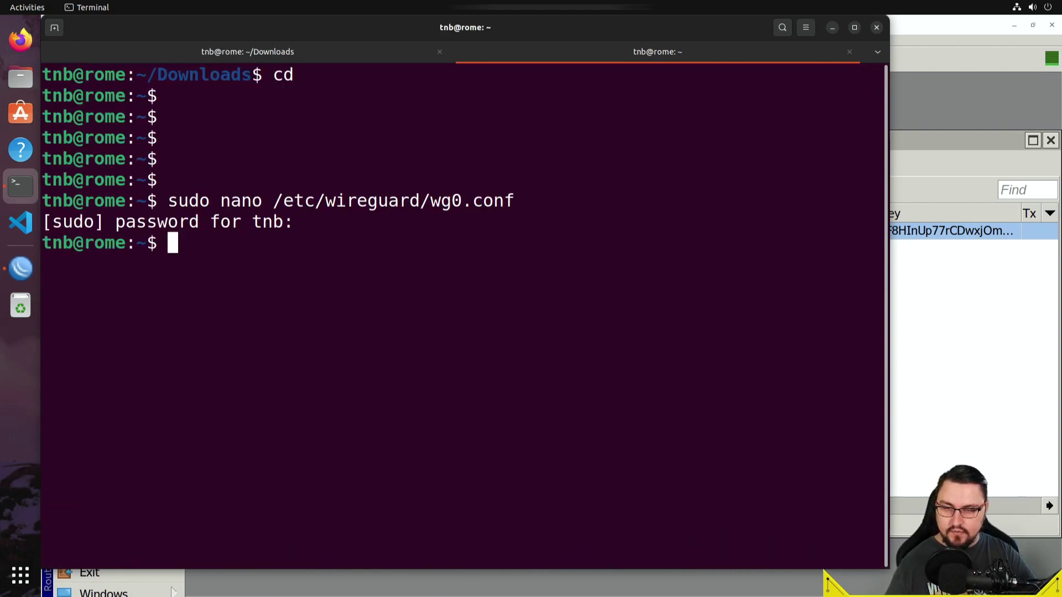
key(Return)
key(Return)
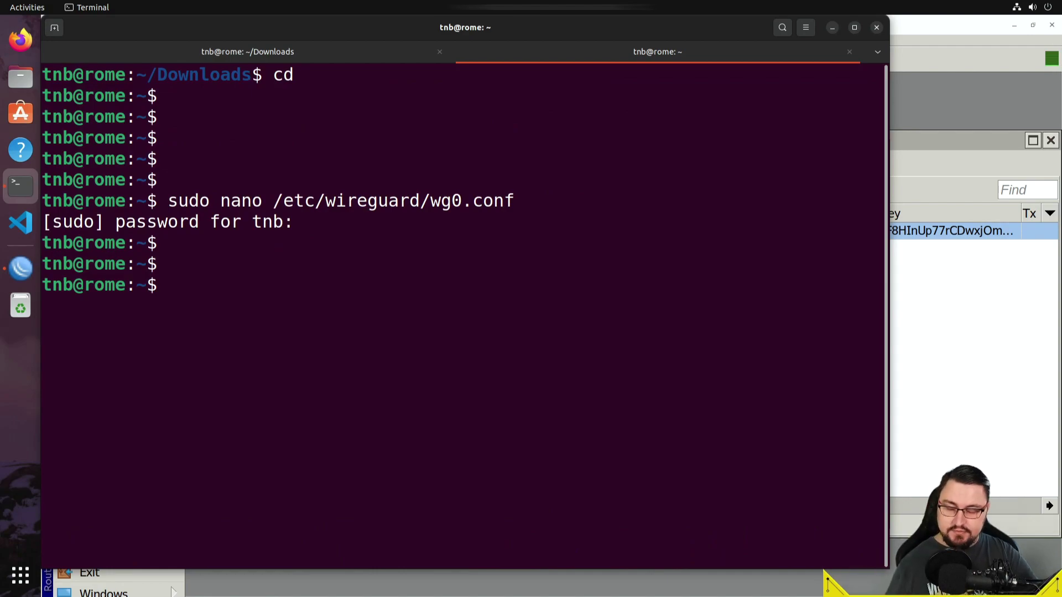
Print the client's public key with sudo cat /etc/wireguard/public.key and copy the whole key
text(sudo cat /etc/w)
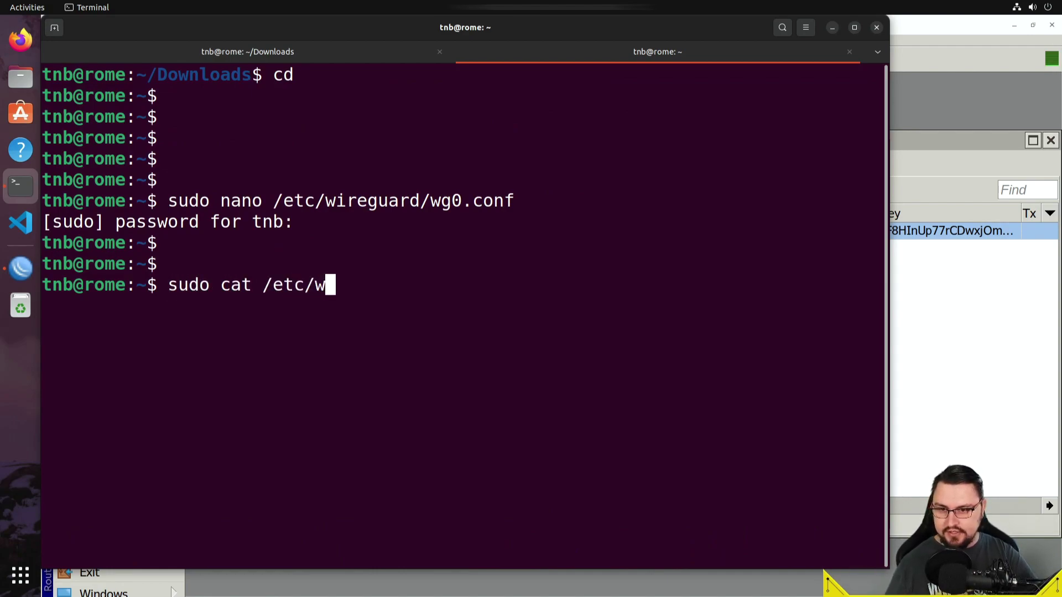
text(ireguard/publick)
key(BackSpace)
text(.)
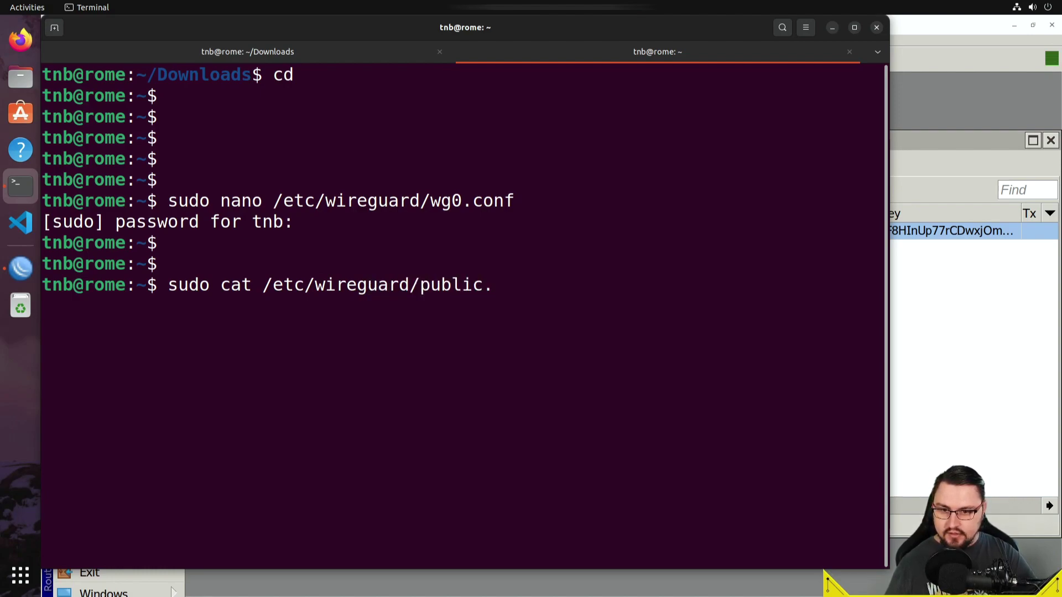
text(key)
key(Return)
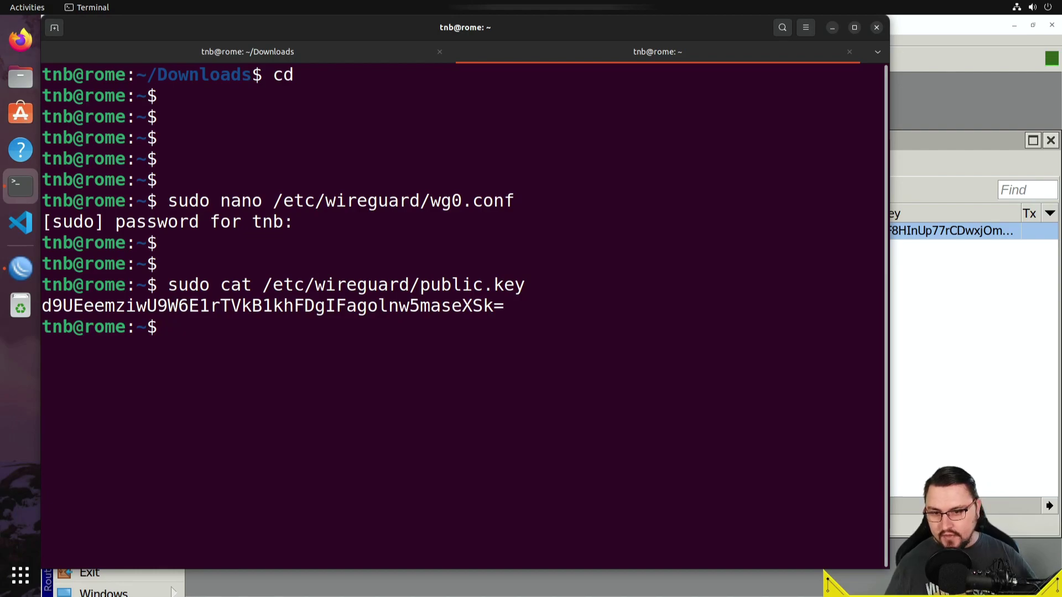
drag(504, 308, 42, 306)
right_click(67, 309)
click(101, 314)
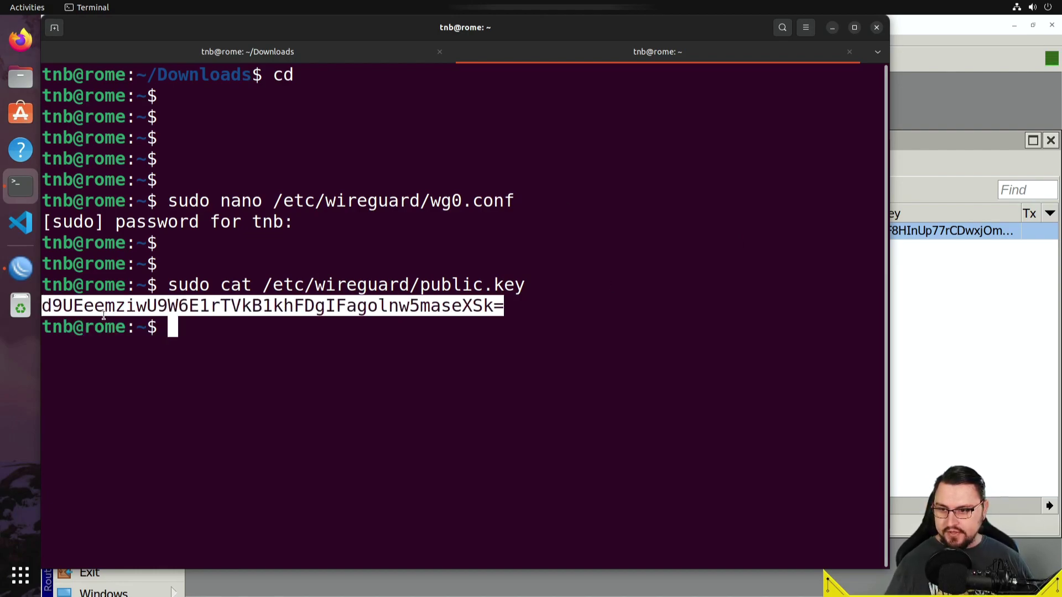
Return to WinBox, cancel the interface properties and start a new WireGuard peer on MikroTik-Wireguard with the copied client public key
click(833, 29)
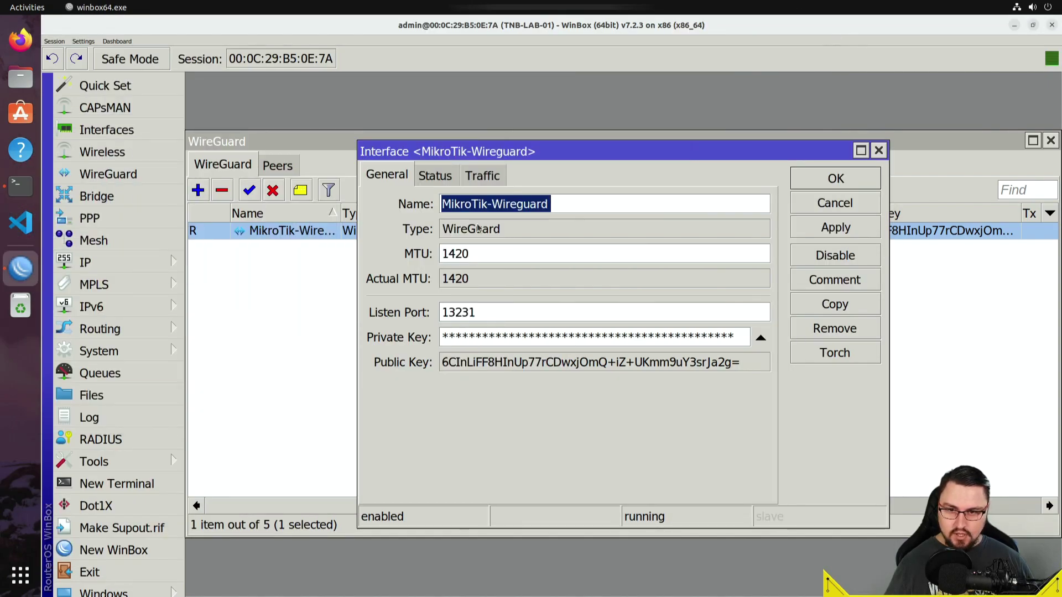
click(813, 202)
click(278, 165)
click(198, 190)
click(569, 222)
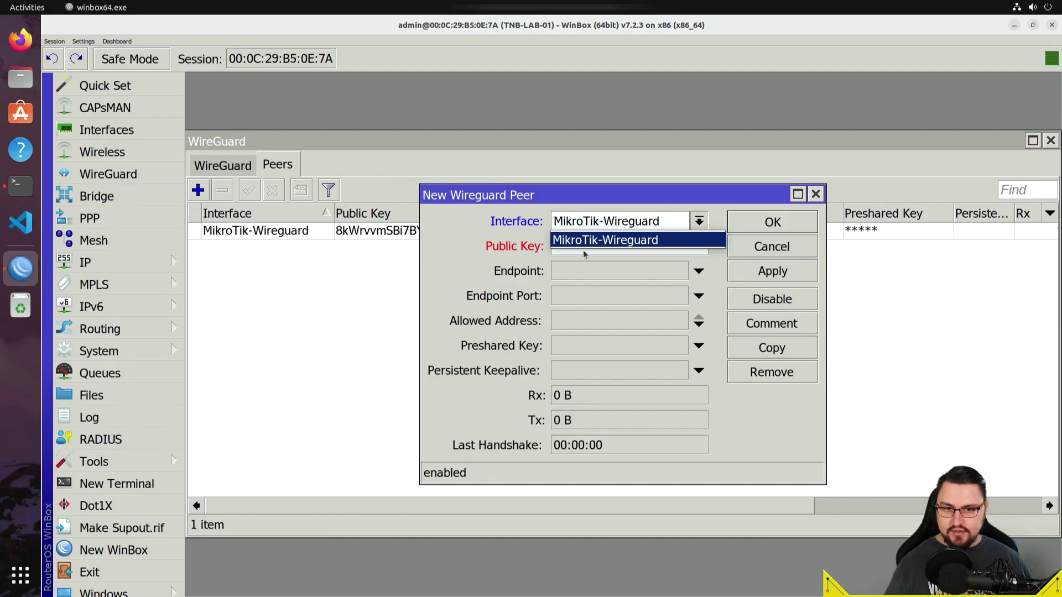
click(568, 239)
click(569, 243)
key(ctrl+v)
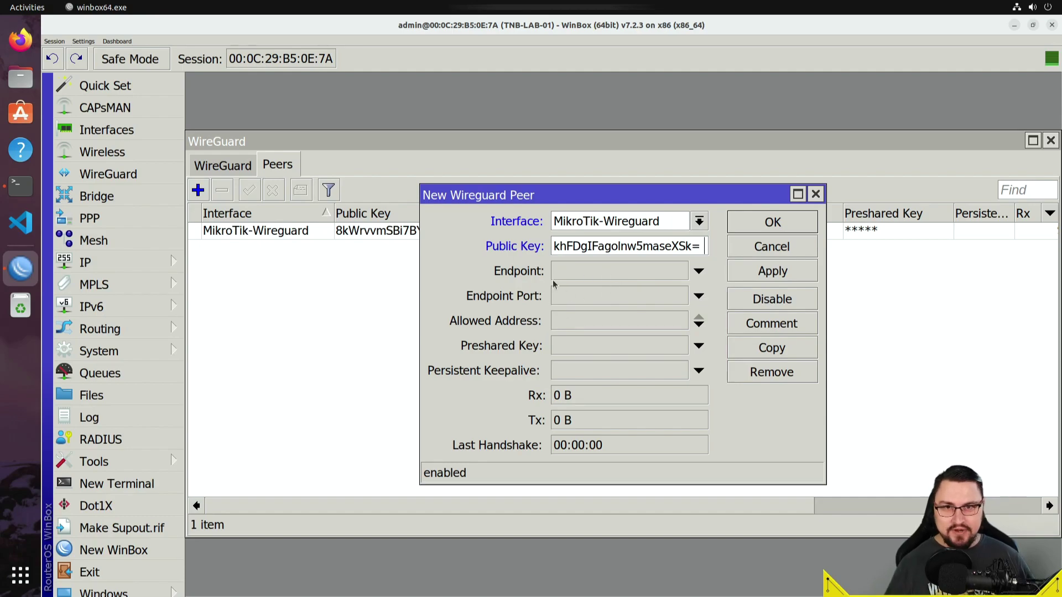
Set the new peer's allowed address to 192.168.32.4/32 and save the peer
click(562, 318)
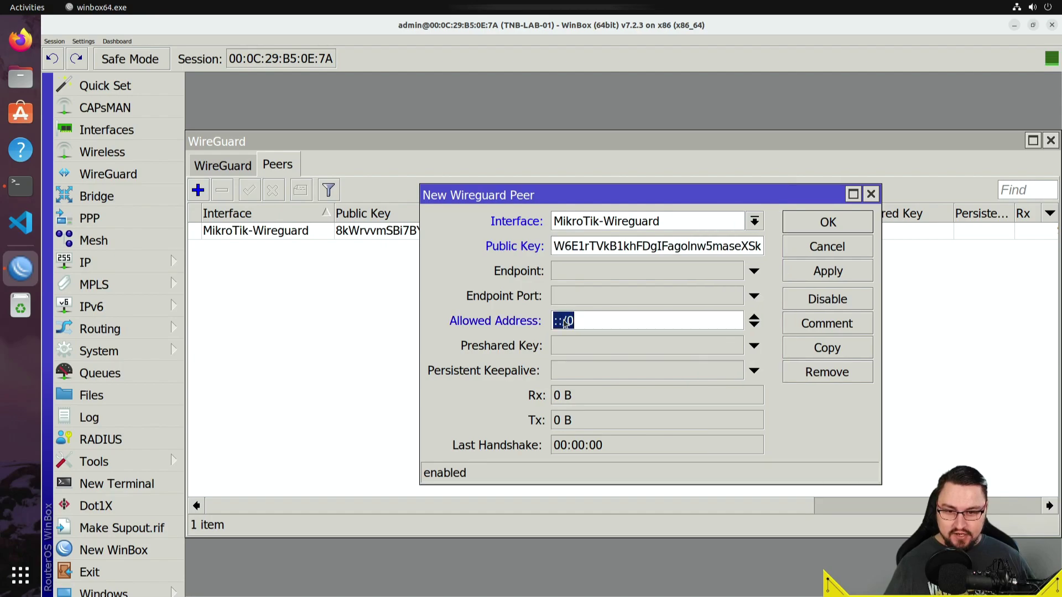
text(192.1)
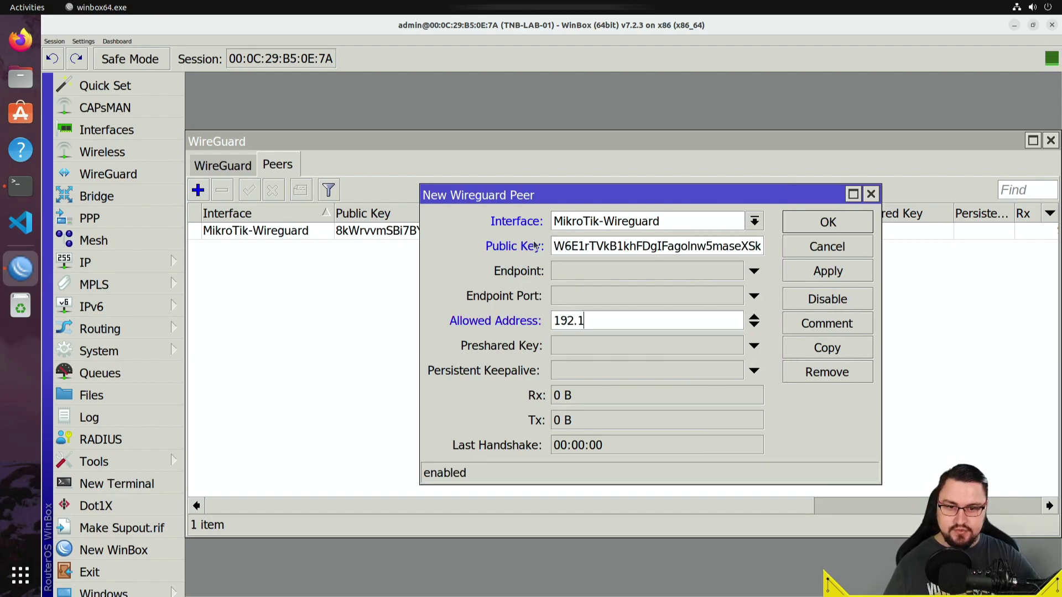
text(68.32.)
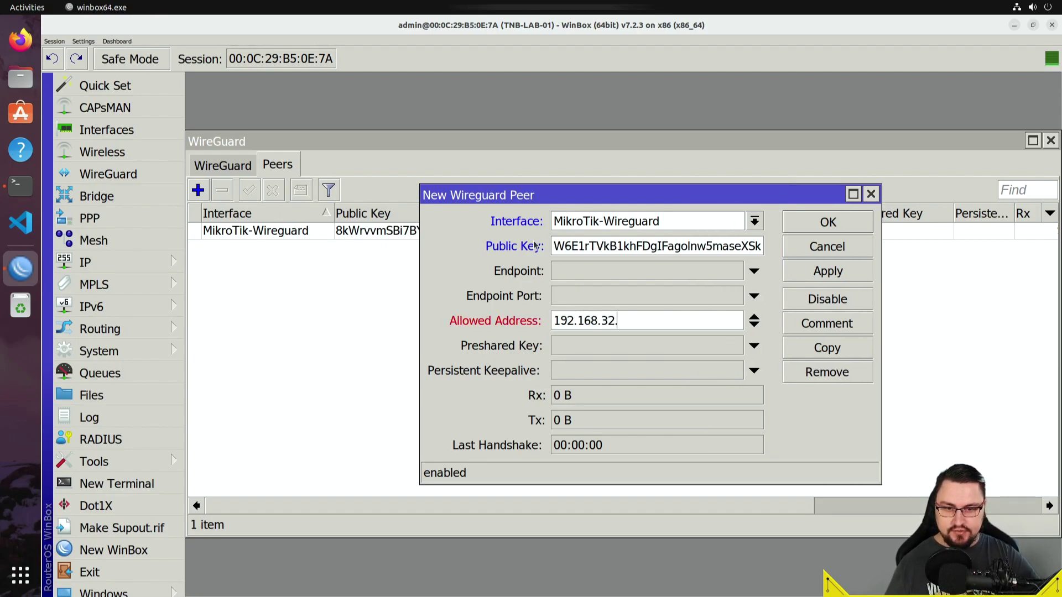
text(4/32)
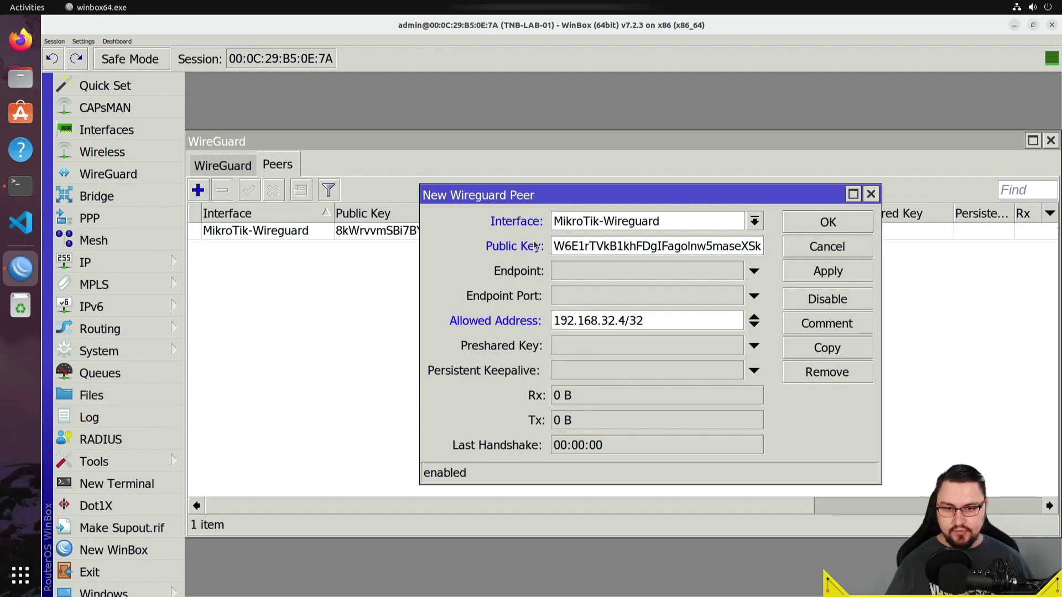
click(822, 273)
click(814, 221)
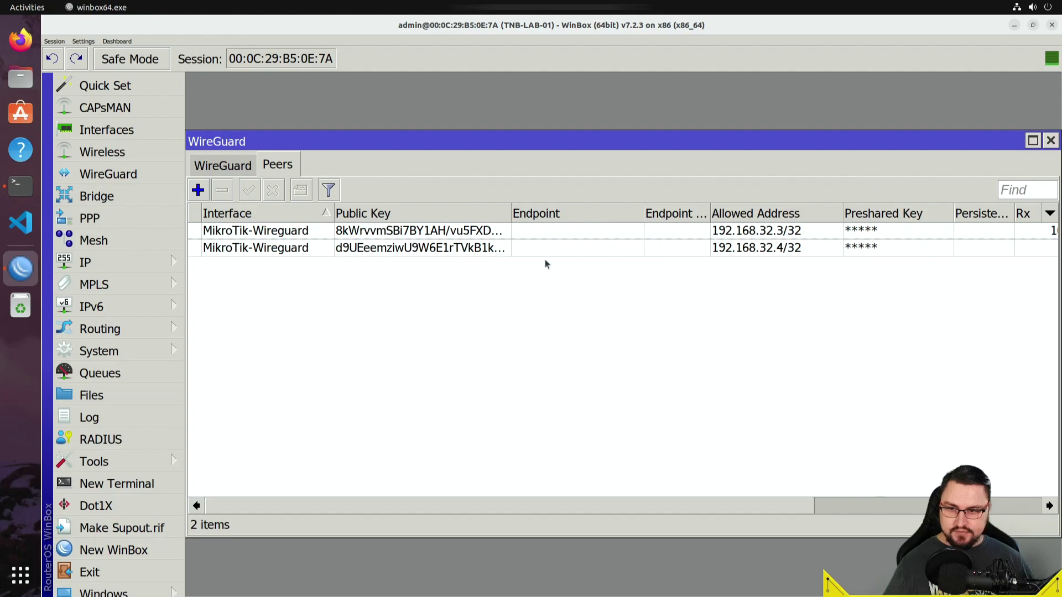
Switch to the terminal and bring up the WireGuard tunnel with sudo wg-quick up wg0
click(21, 187)
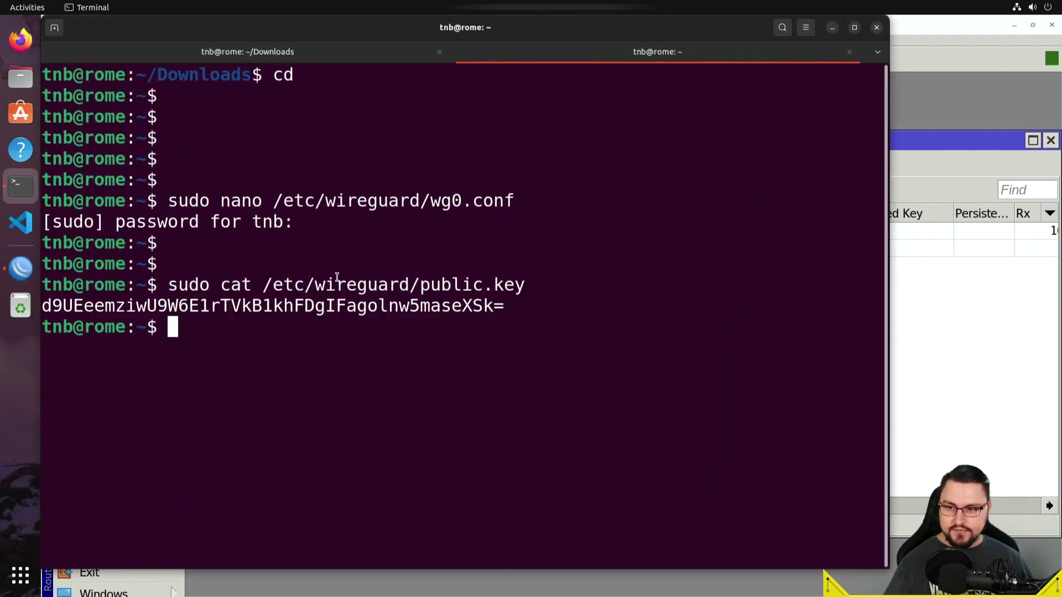
text(sudp)
key(BackSpace)
key(BackSpace)
text(o wg-qui)
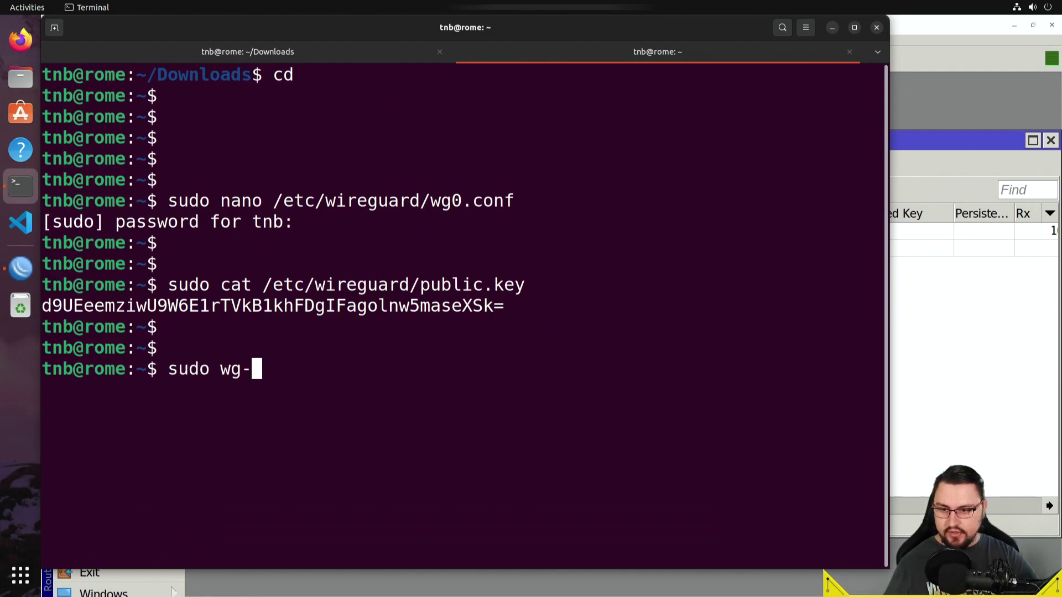
key(BackSpace)
text(ick )
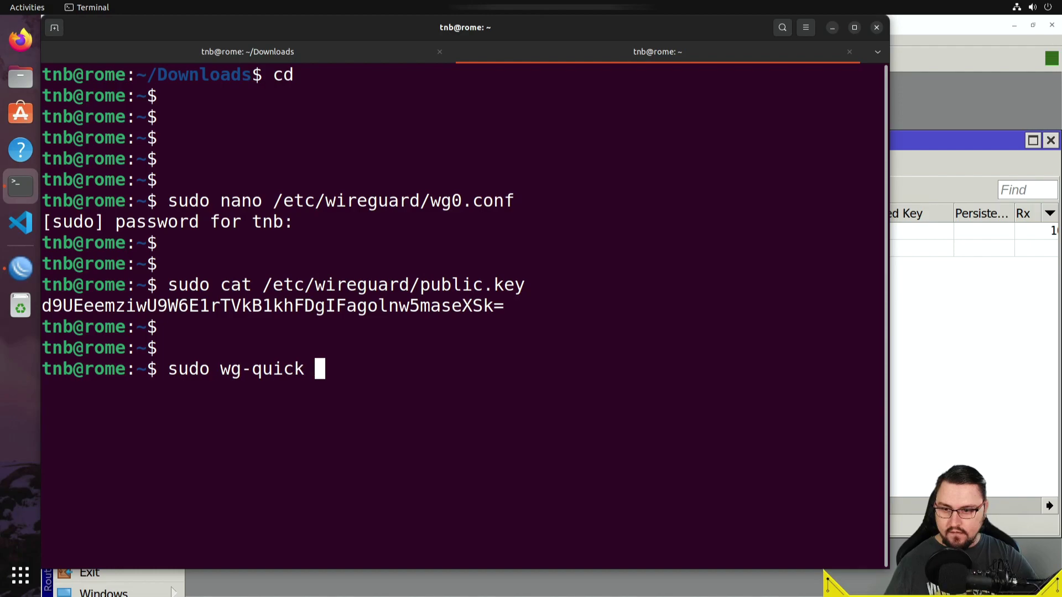
text(up wg0)
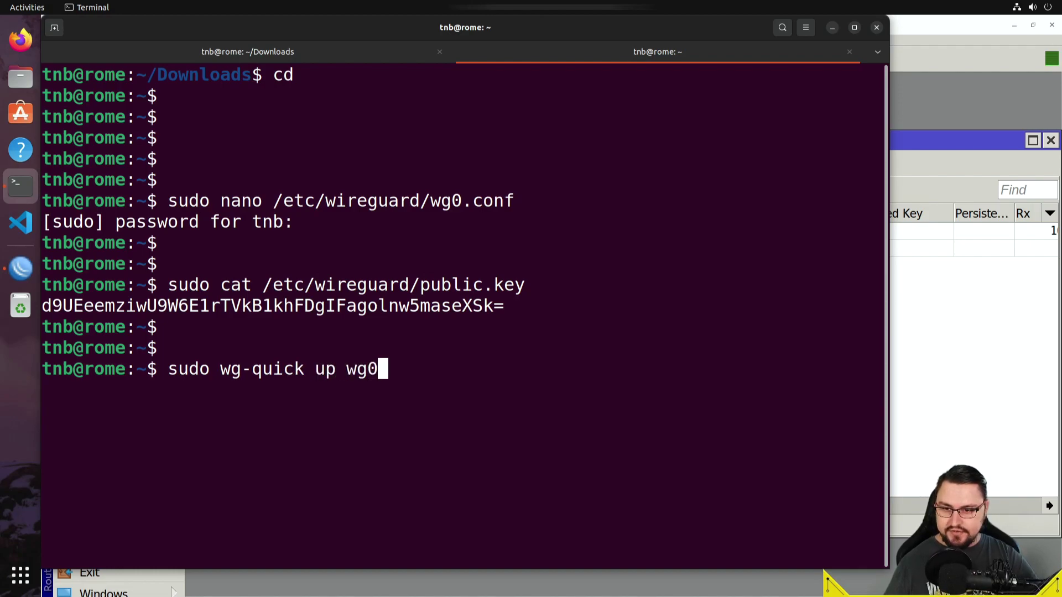
key(Return)
key(Return)
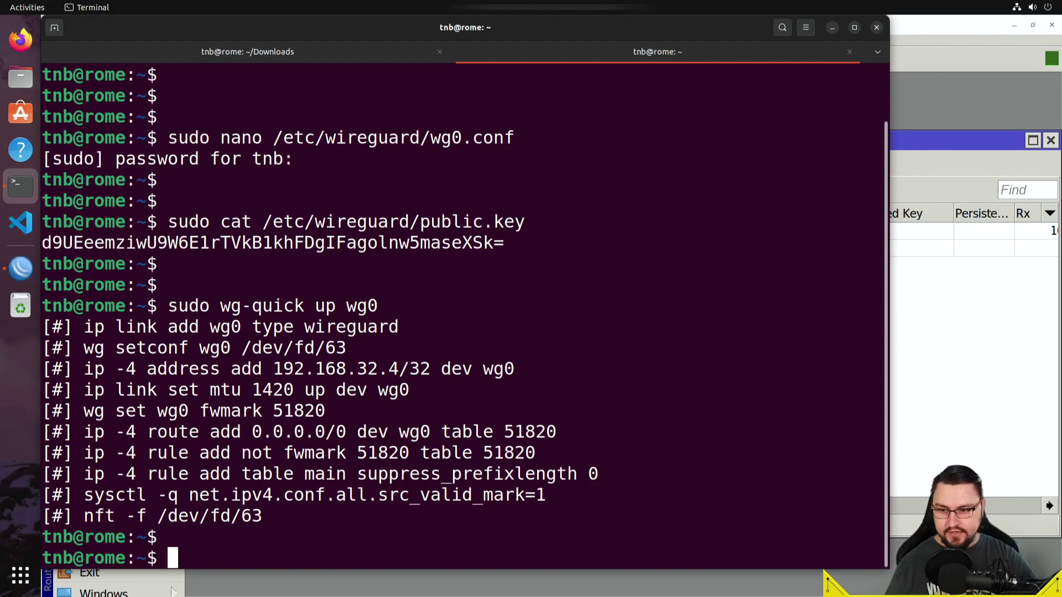
Display the Ubuntu client's kernel routing table with the route command
text(route)
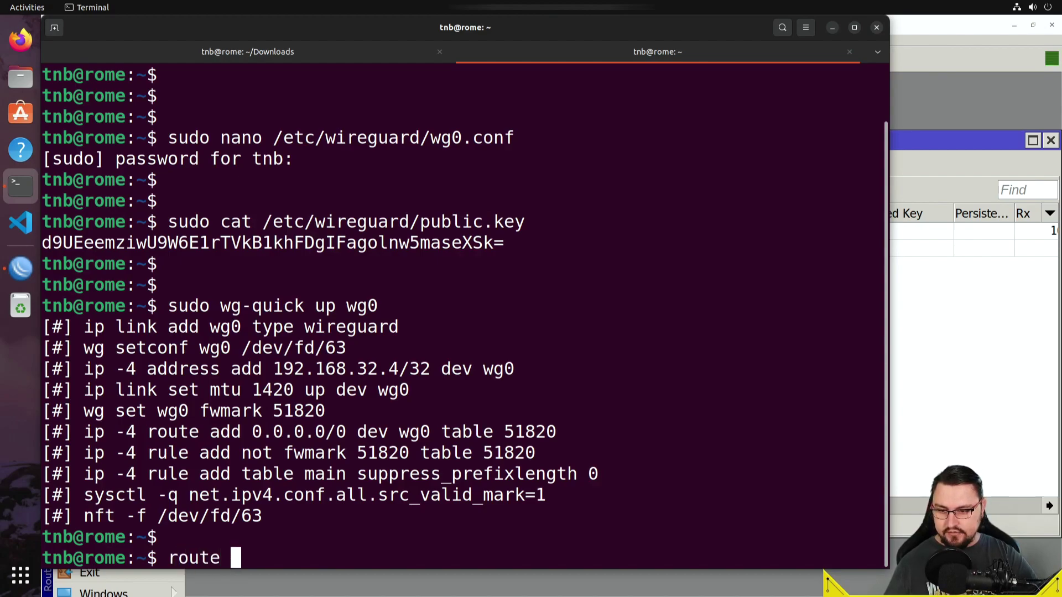
key(Return)
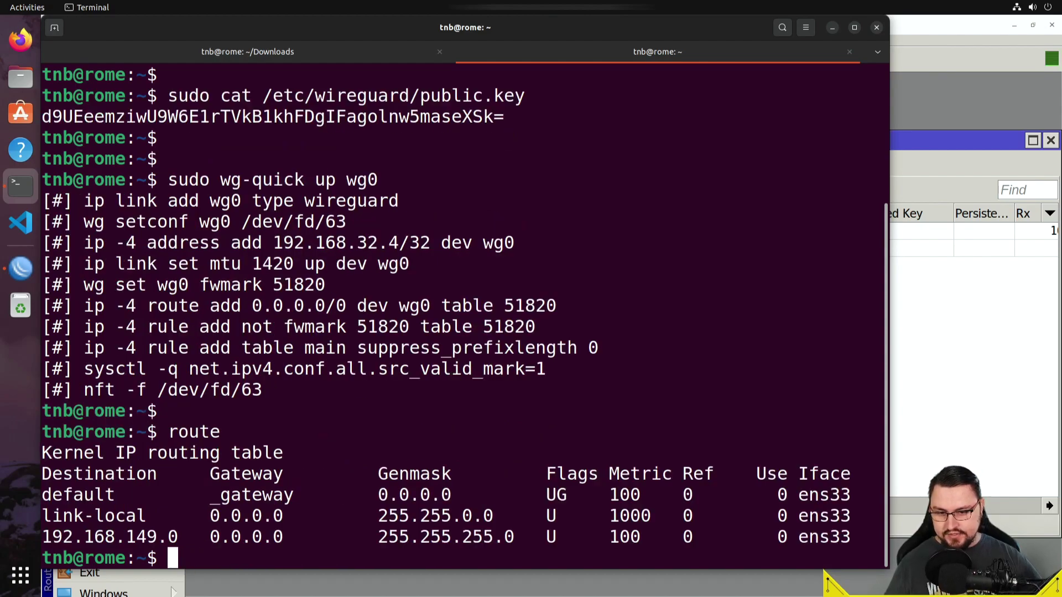
text(ping)
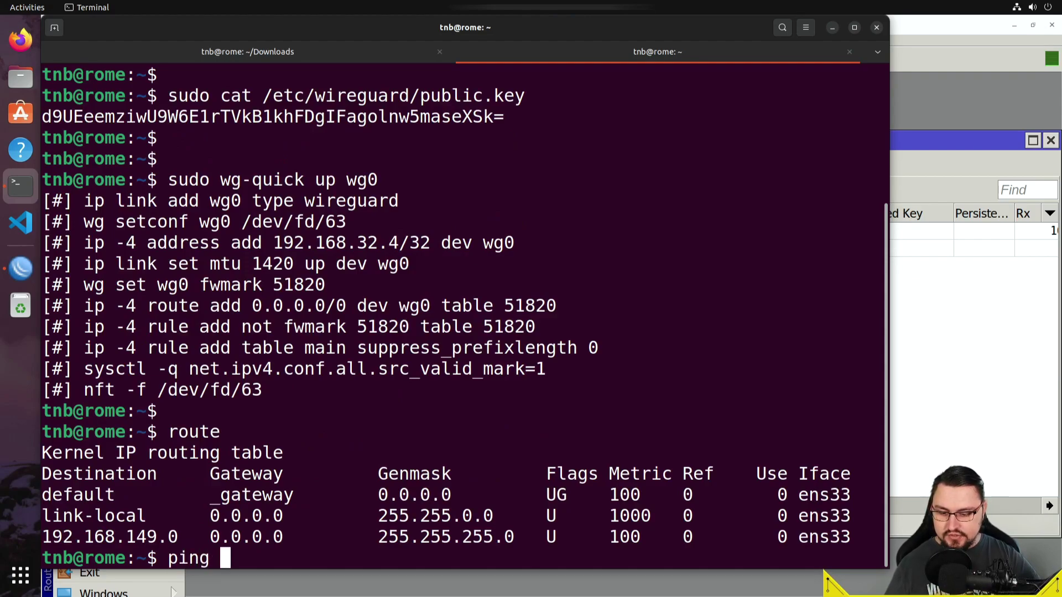
key(BackSpace)
key(BackSpace)
key(BackSpace)
key(BackSpace)
key(BackSpace)
Run traceroute 8.8.8.8 to test the path through the tunnel and highlight the first hop's IP address
text(traceroute 7)
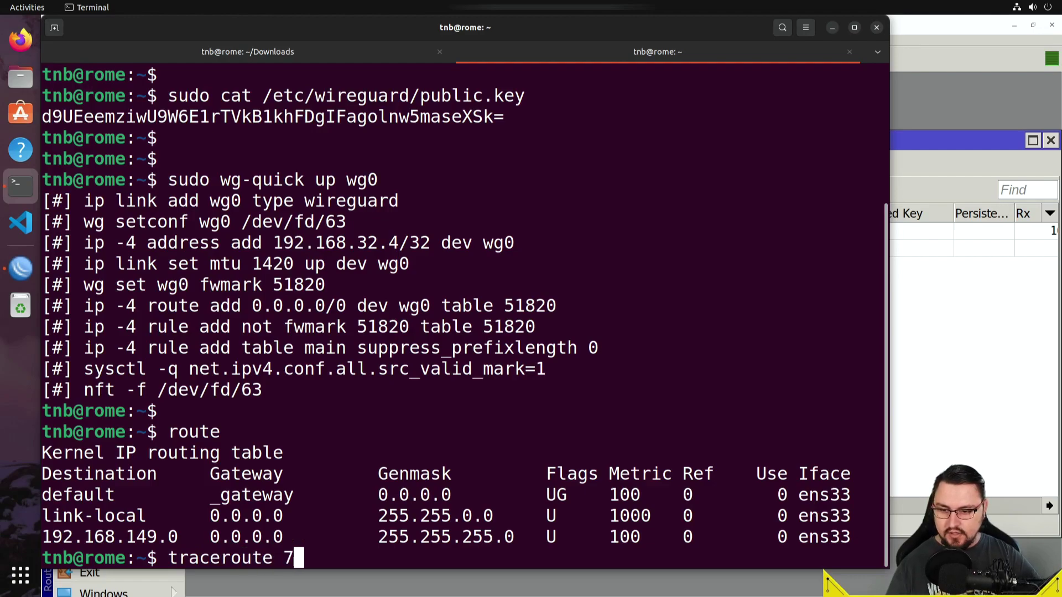
key(BackSpace)
text(8.8.8.8)
key(Return)
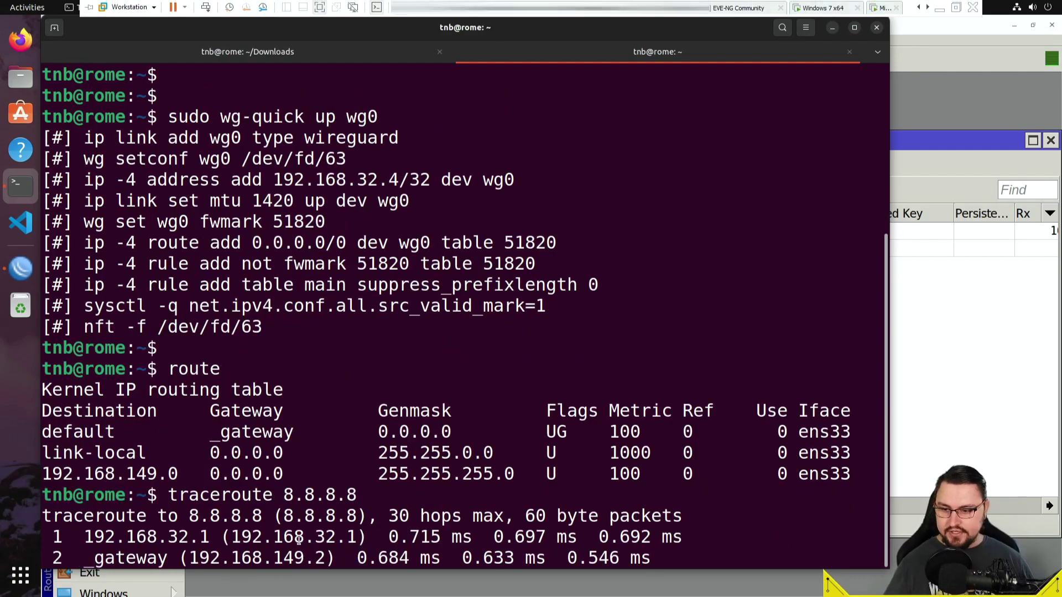
double_click(318, 534)
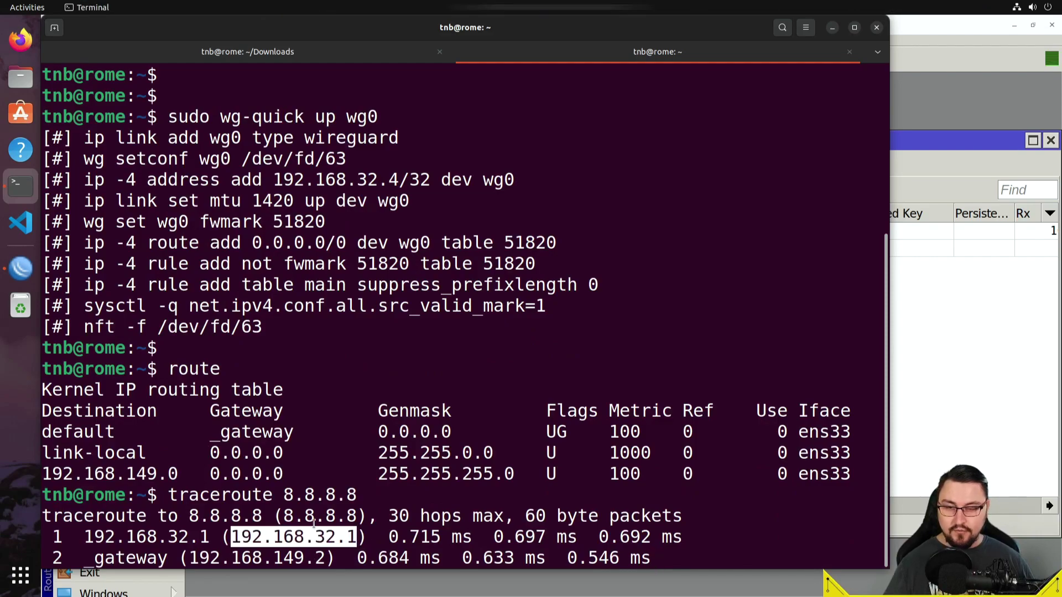
Switch to WinBox and check the WireGuard interface's entry and its traffic in the router's interface list
click(831, 27)
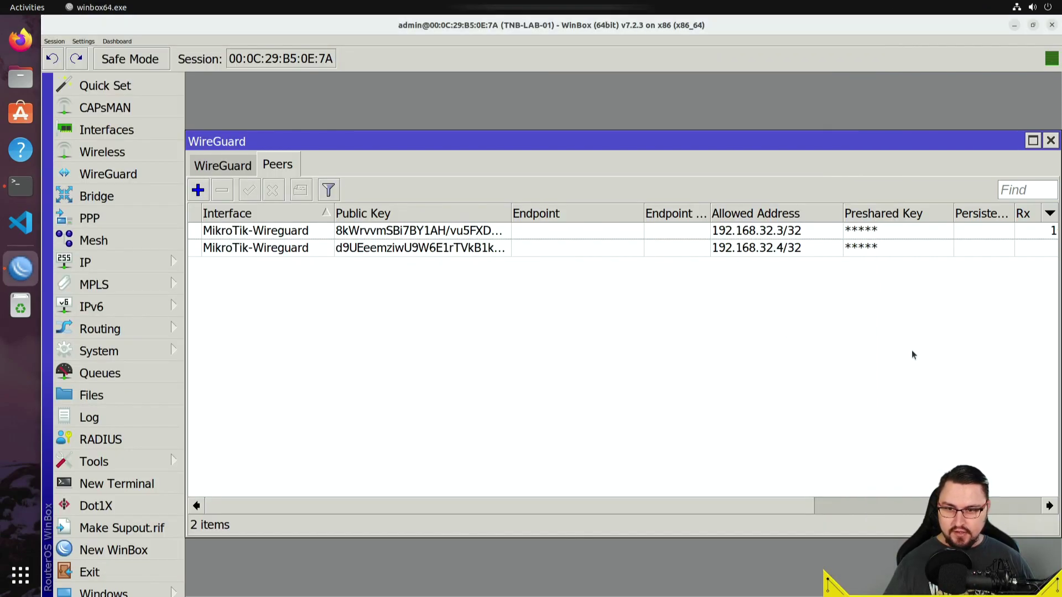
click(201, 166)
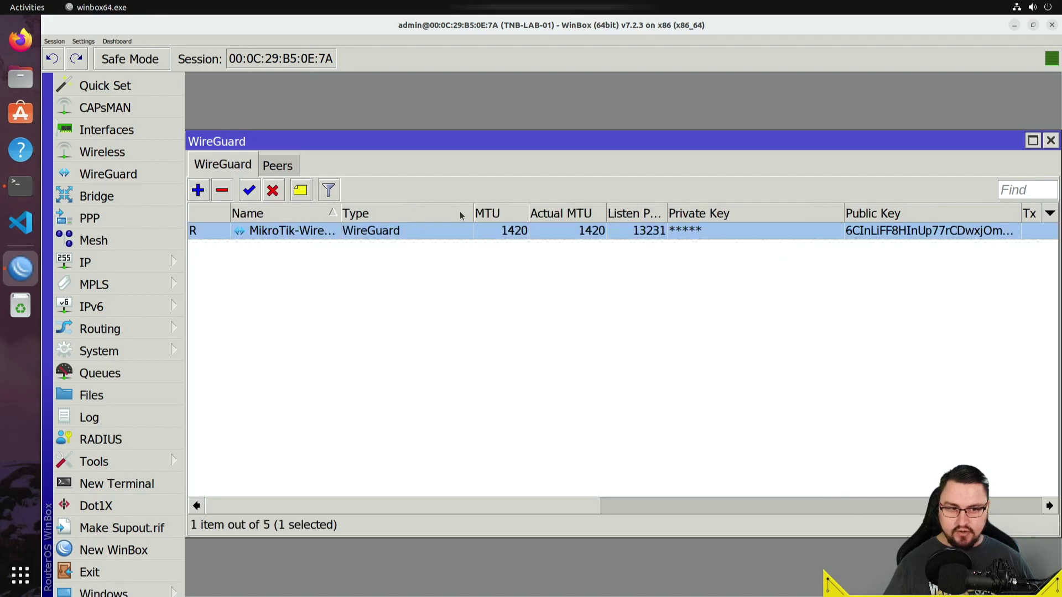
click(158, 129)
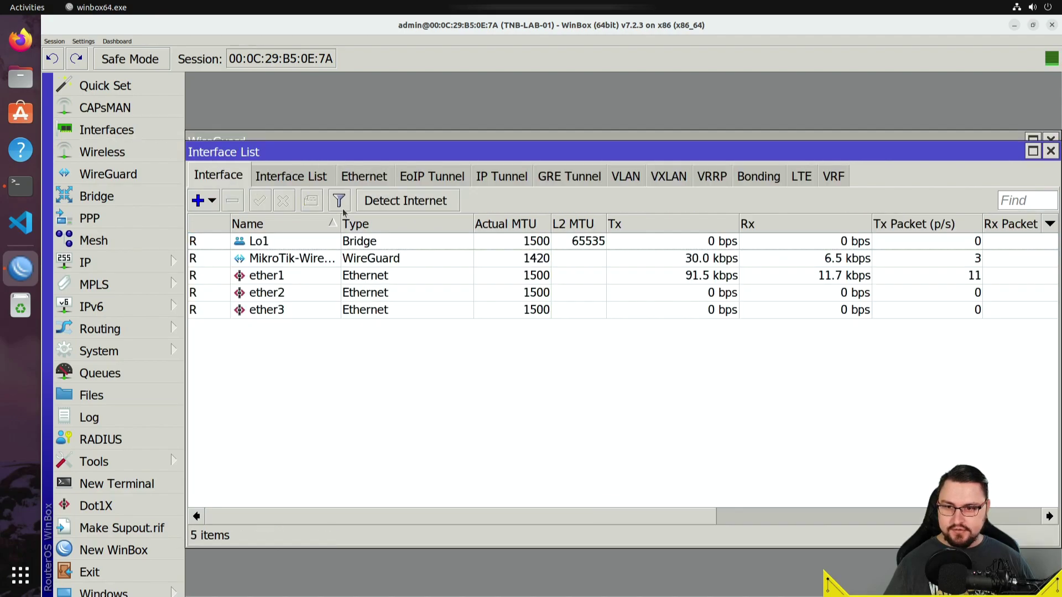
click(459, 263)
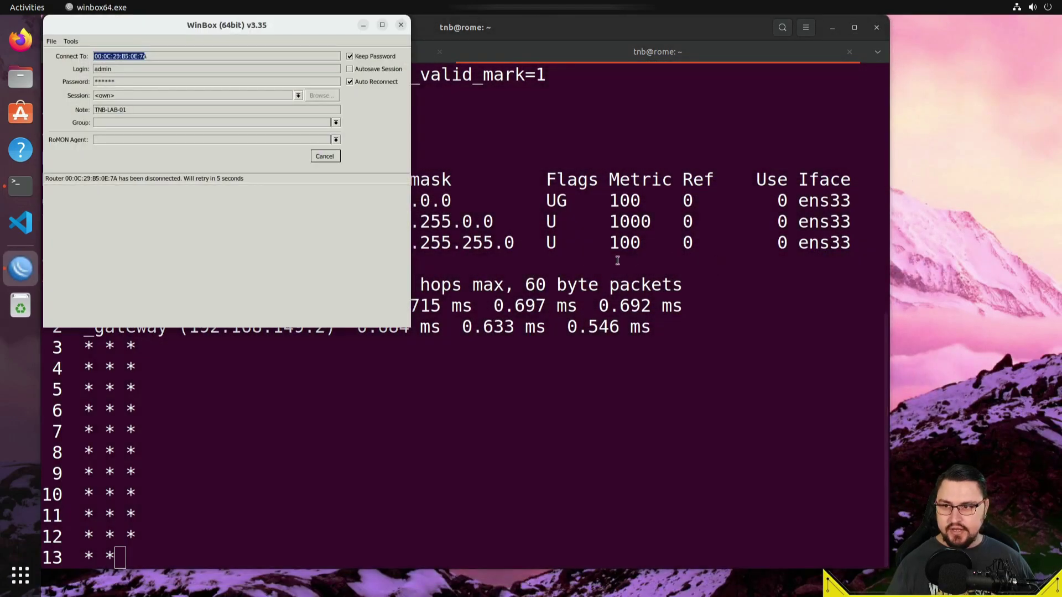
Cancel the automatic reconnect to the router's MAC address and connect to the router at 192.168.32.1 instead
click(325, 159)
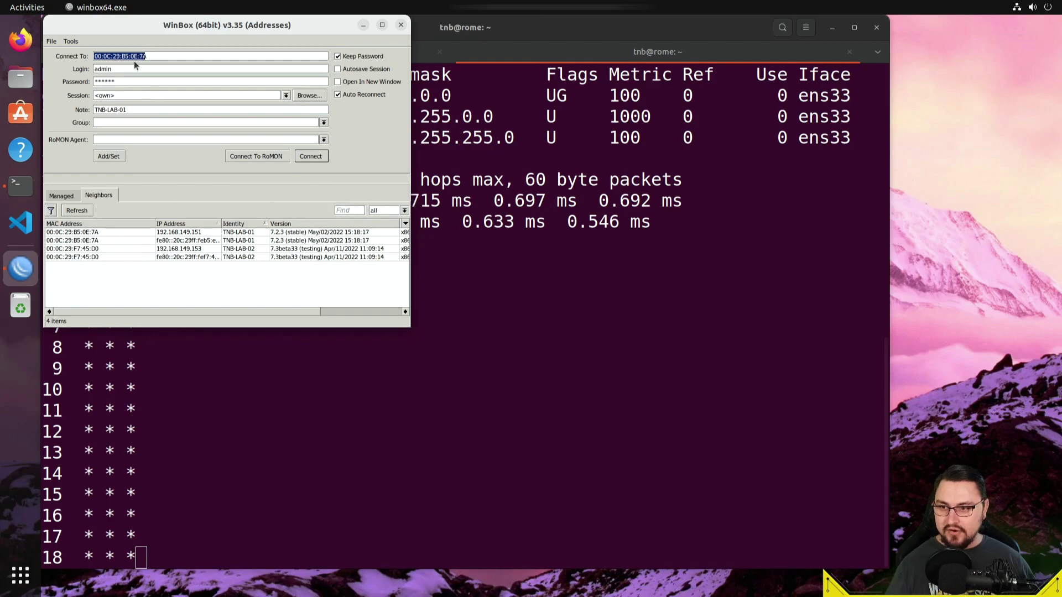
text(192.168.3)
key(Return)
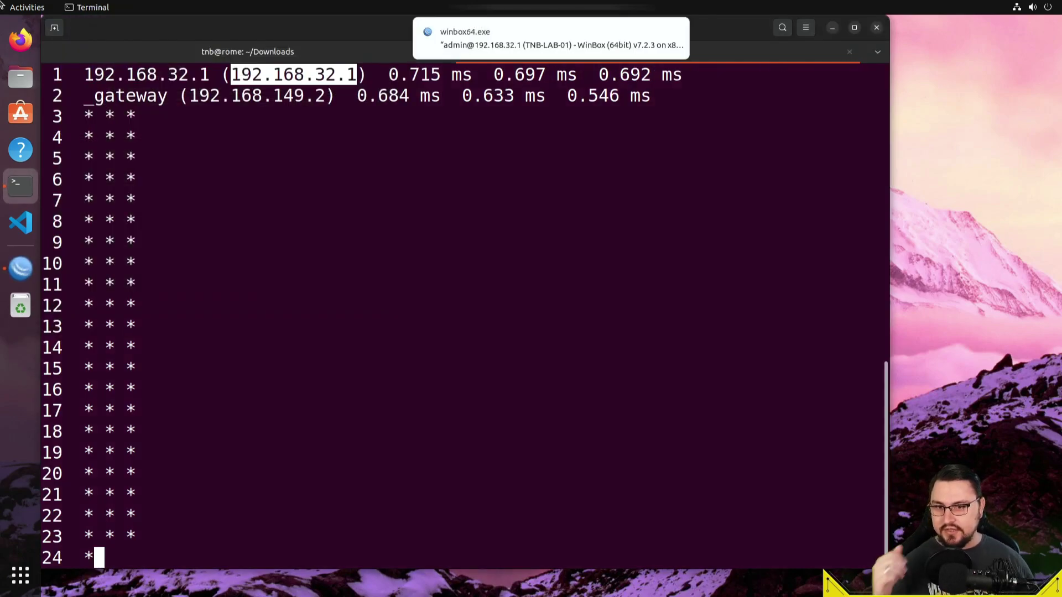
Bring the new WinBox session to the front, maximize its window and enlarge the interface
click(22, 269)
key(Escape)
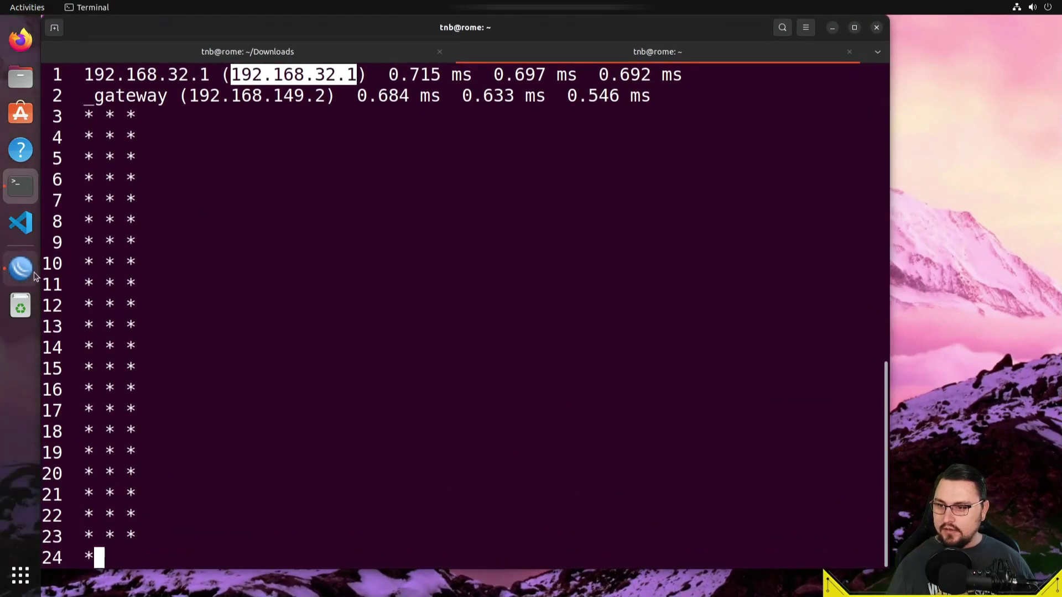
click(21, 268)
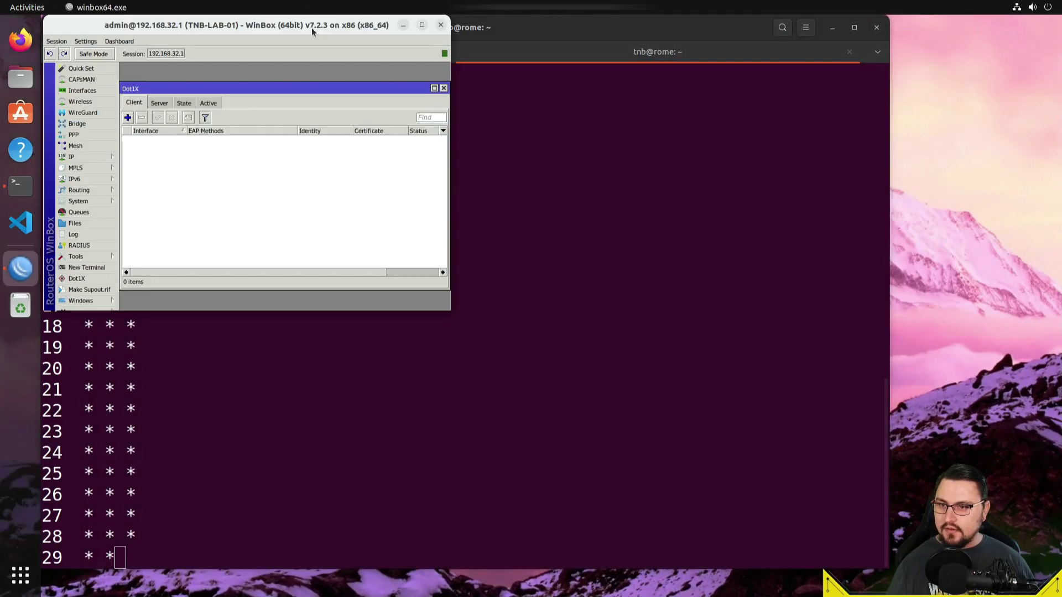
double_click(312, 28)
key(ctrl+plus)
key(ctrl+plus)
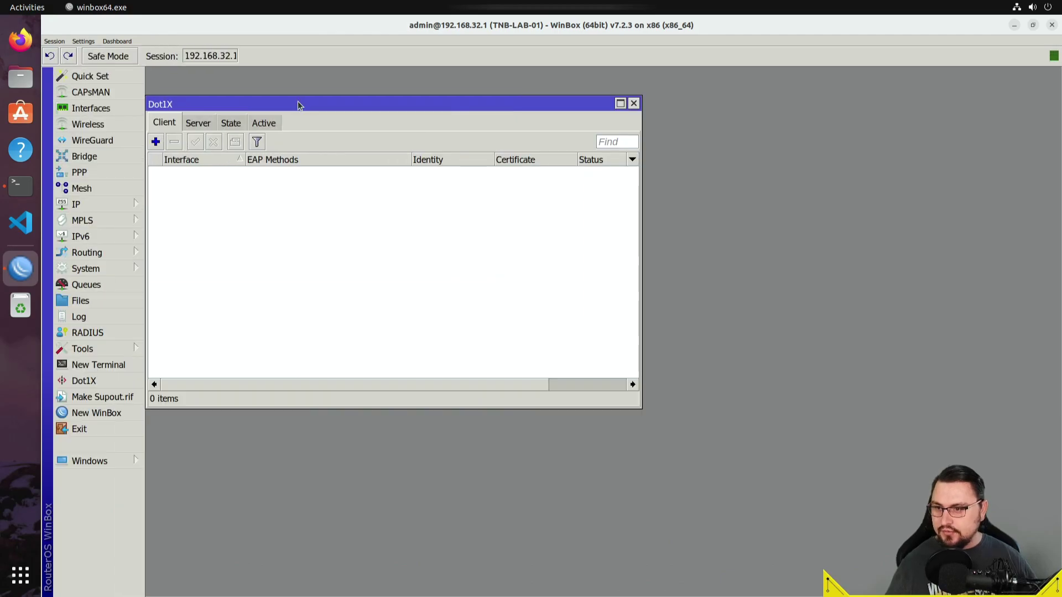
Run Torch on the MikroTik-Wireguard interface and examine the traffic flows from 192.168.32.4 and 192.168.32.3
click(105, 130)
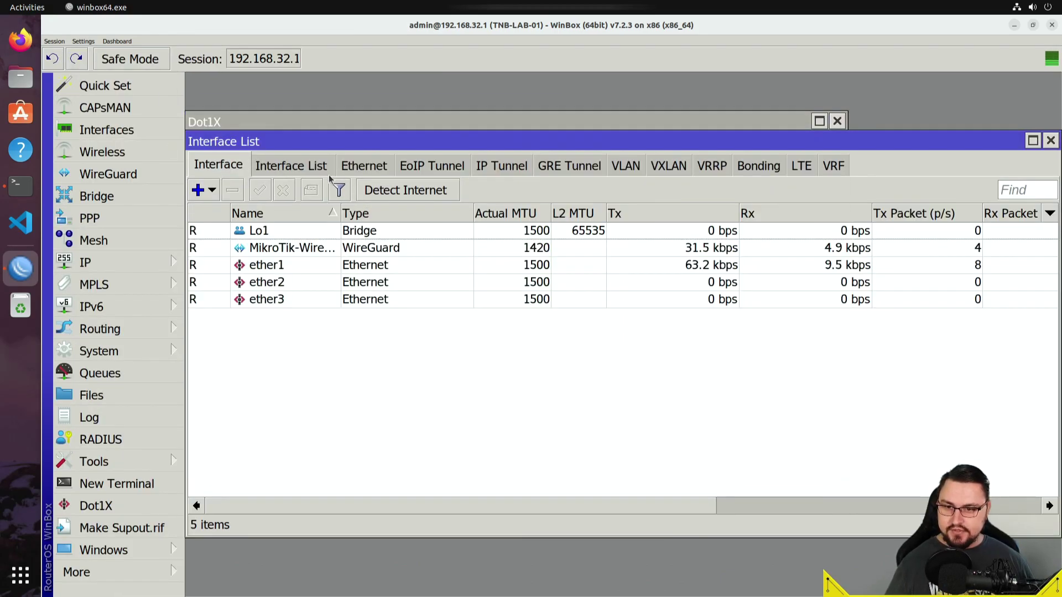
double_click(504, 246)
click(834, 353)
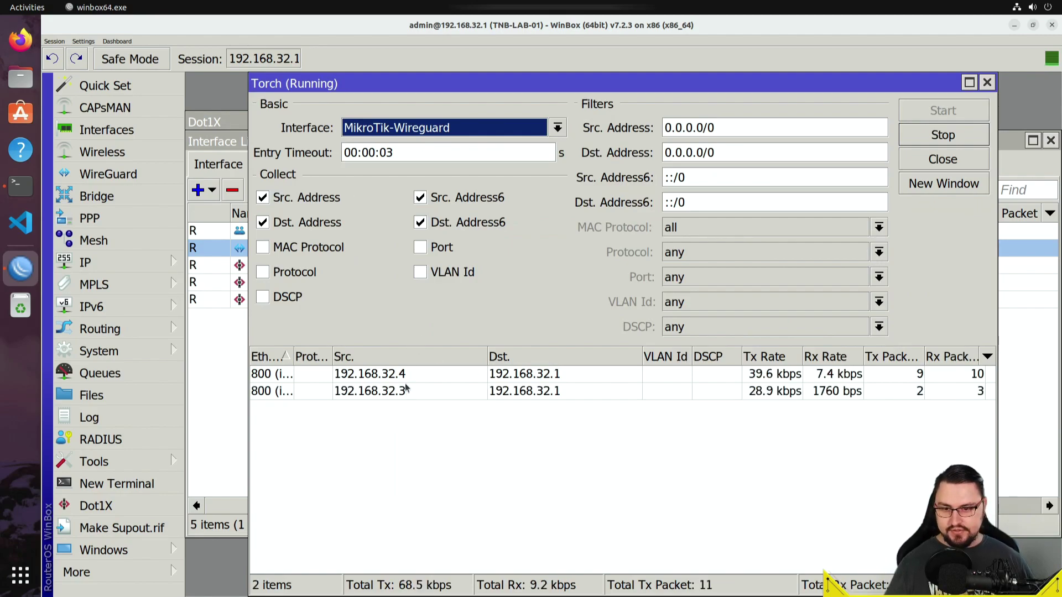
click(403, 374)
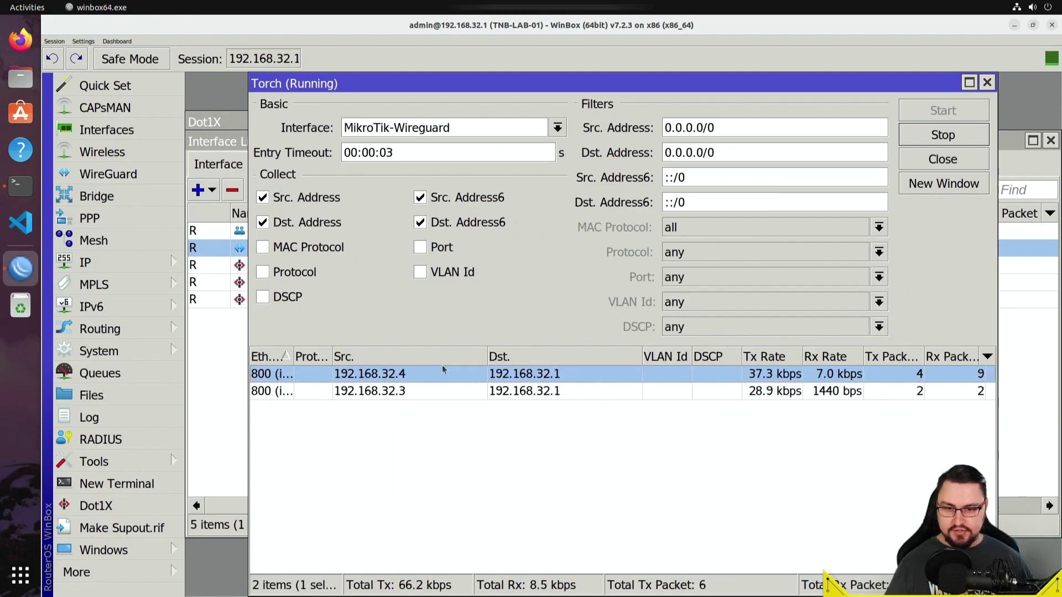
click(427, 394)
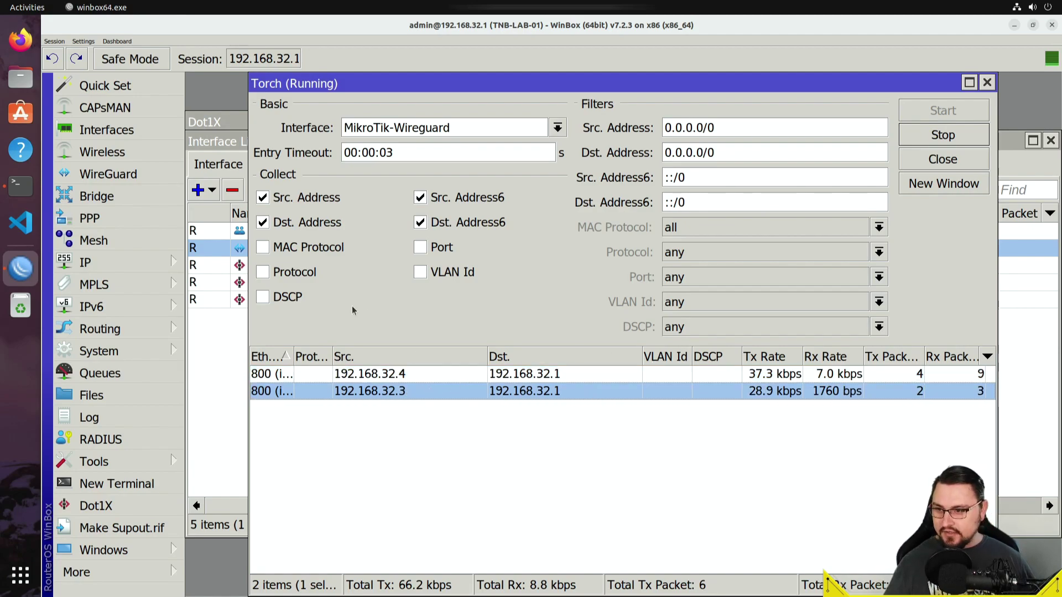
Switch to Firefox, decline Total Cookie Protection and open the speedtest site from the new tab's shortcuts
click(20, 39)
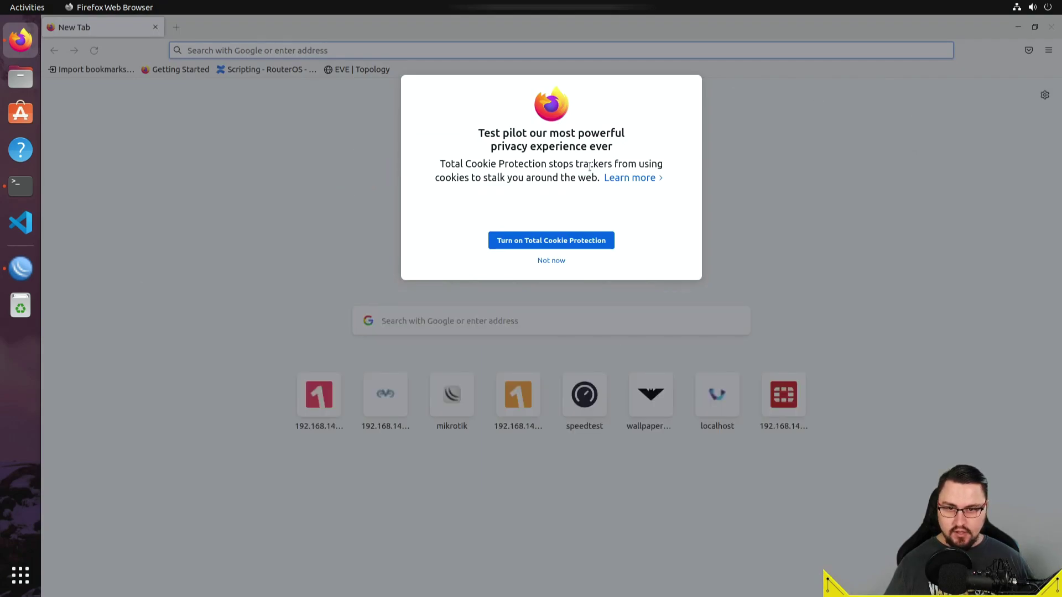
click(550, 261)
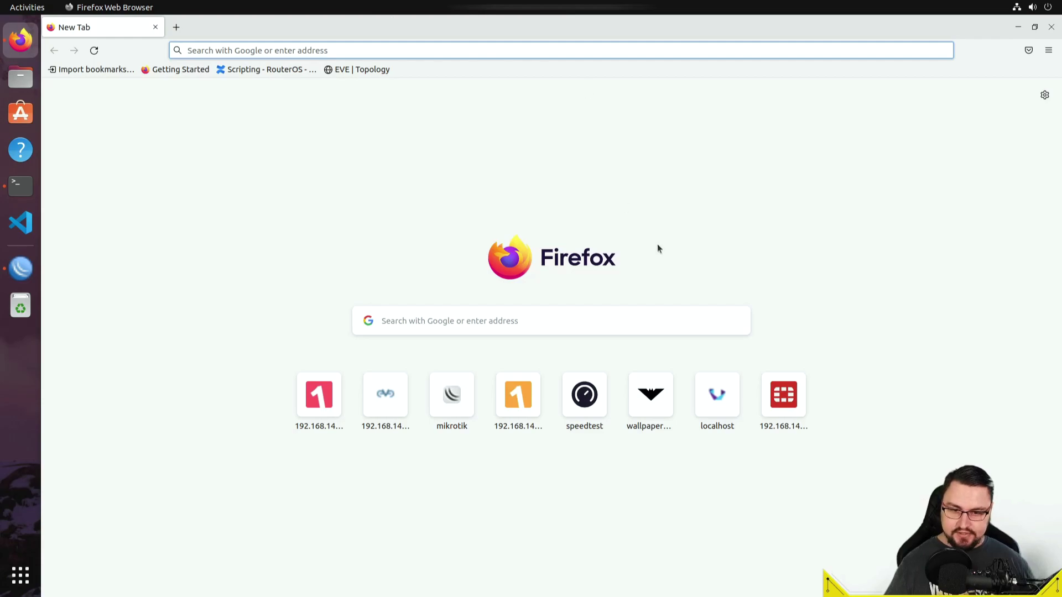
click(607, 434)
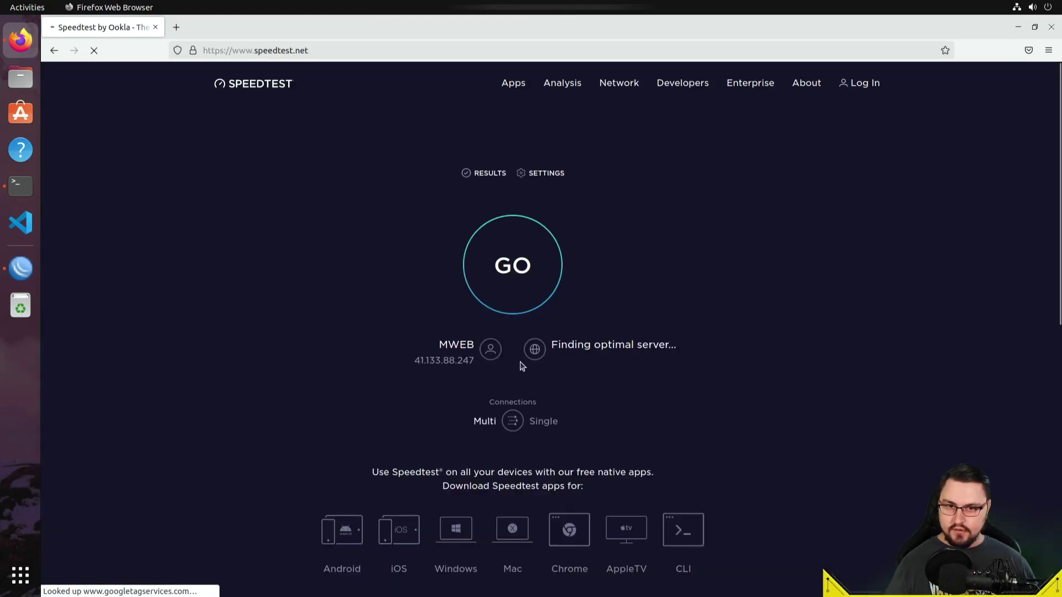